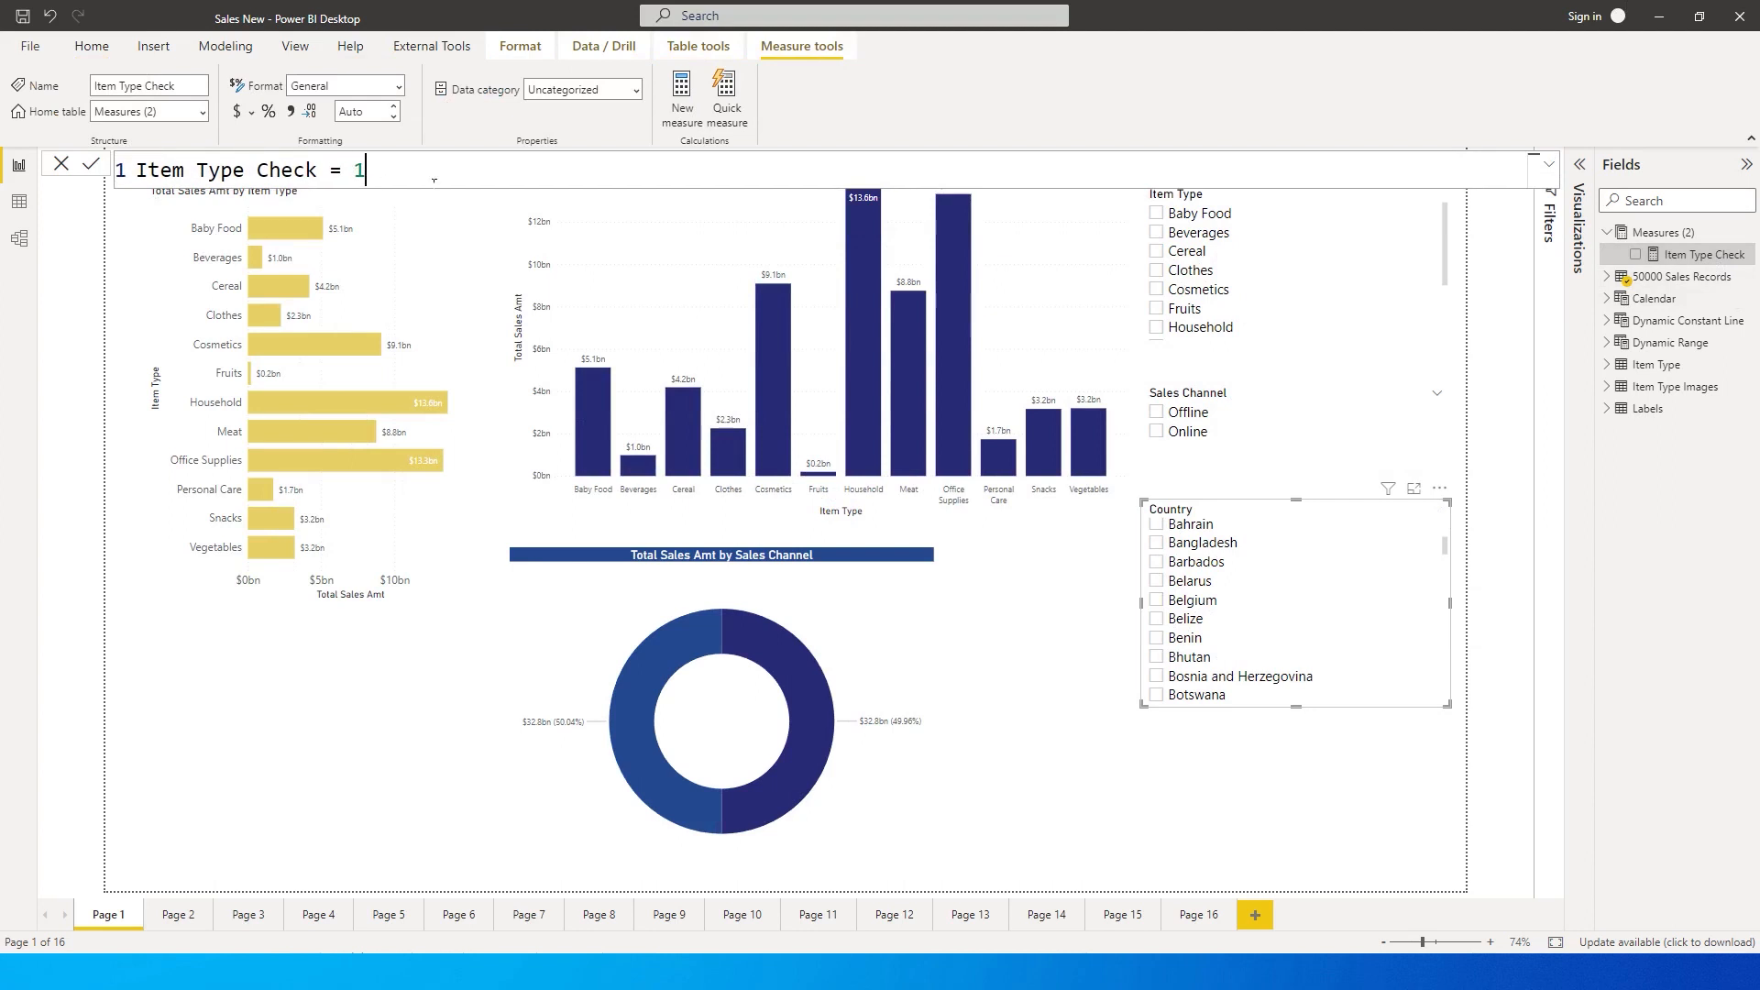
Begin the Item Type Check formula with IF and OR, testing ISFILTERED on '50000 Sales Records'[Sales Channel] as the first condition
key("BackSpace")
type("if(")
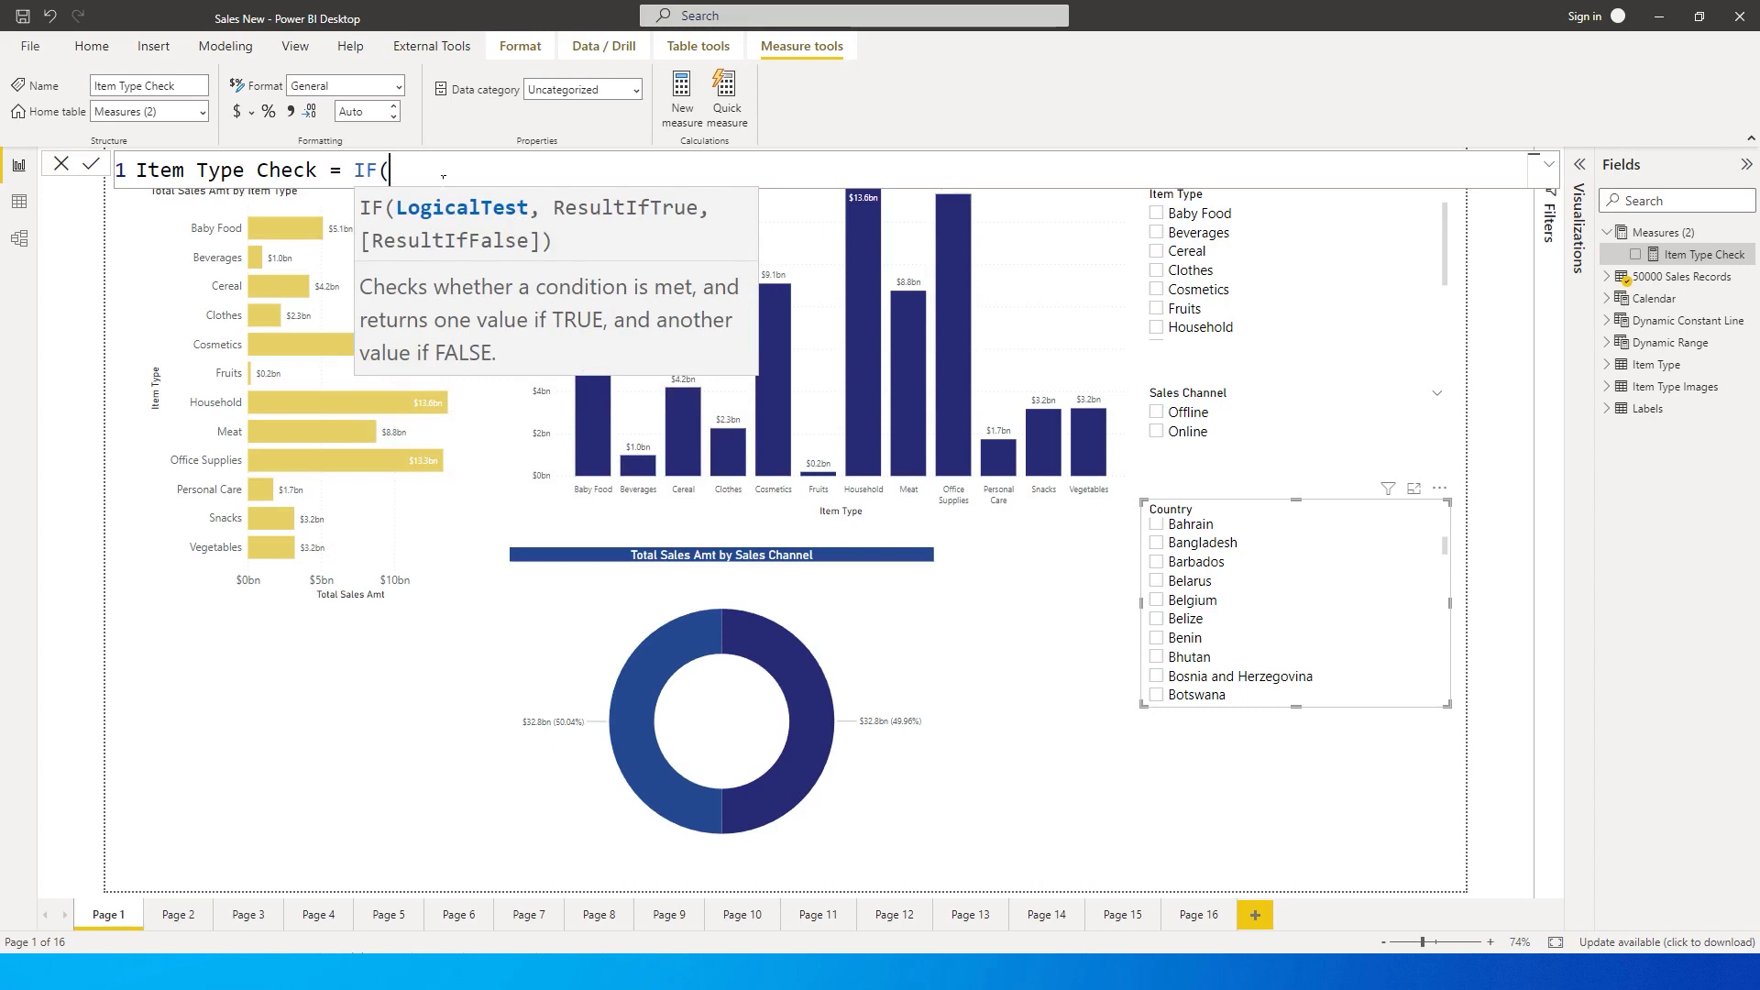
type("or(")
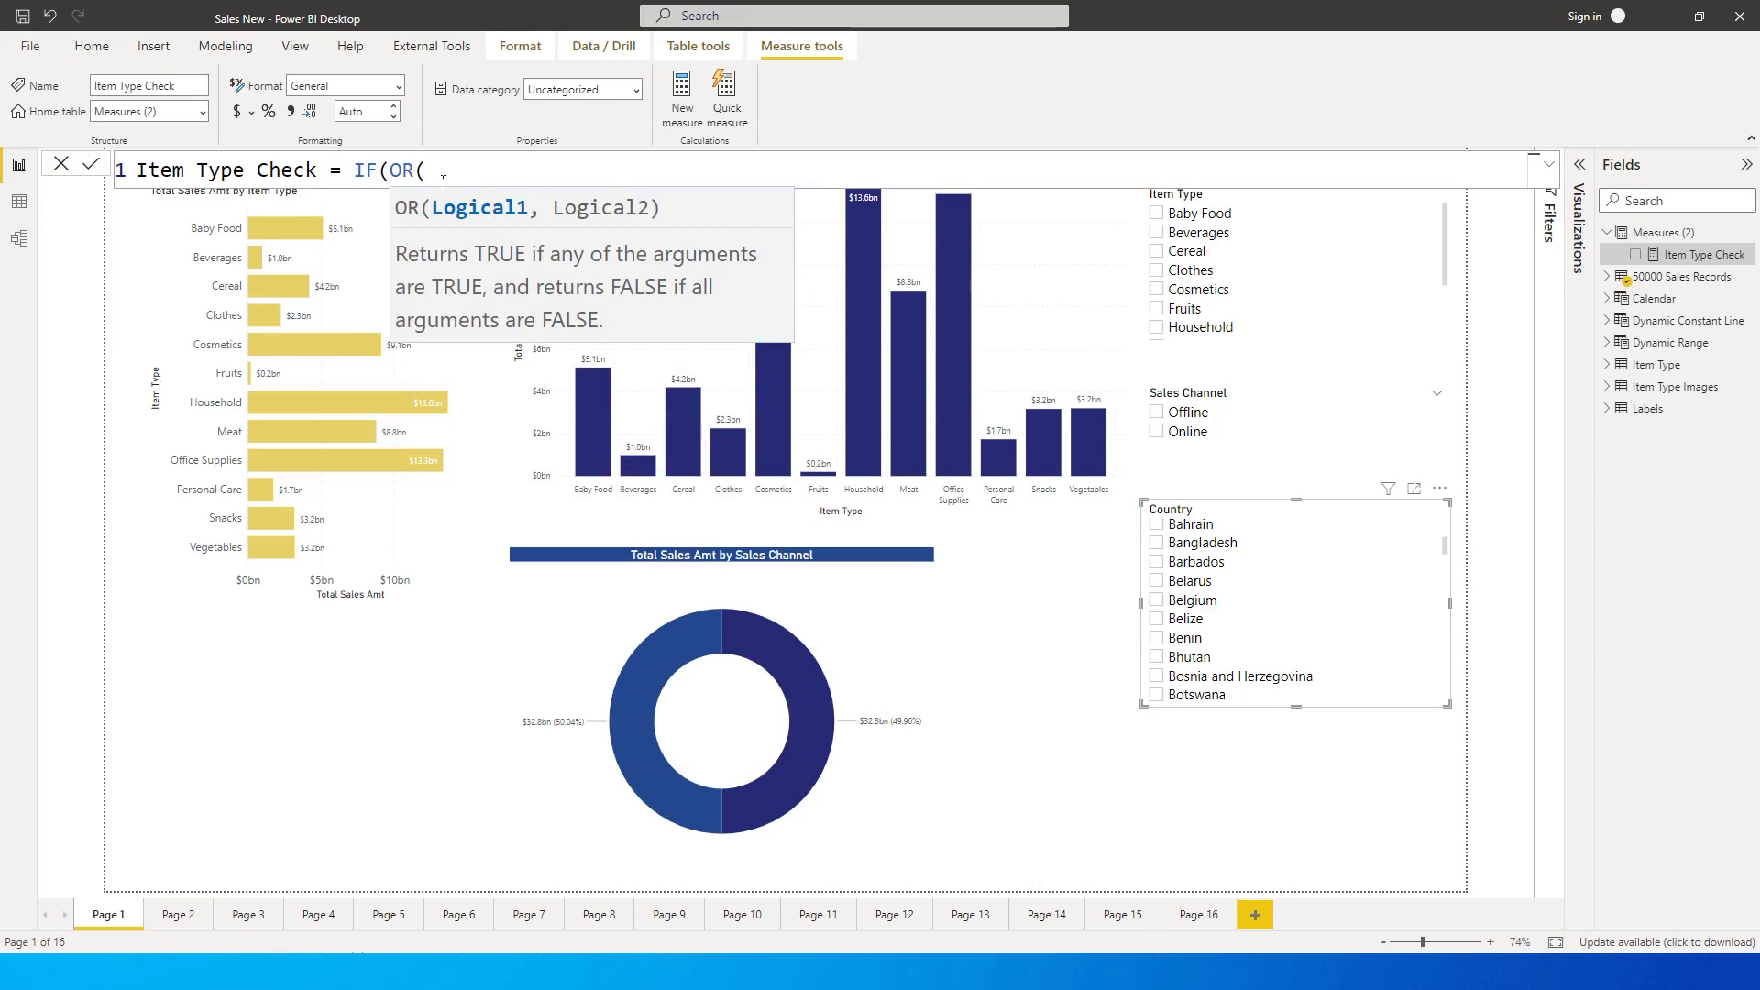
type("ISF")
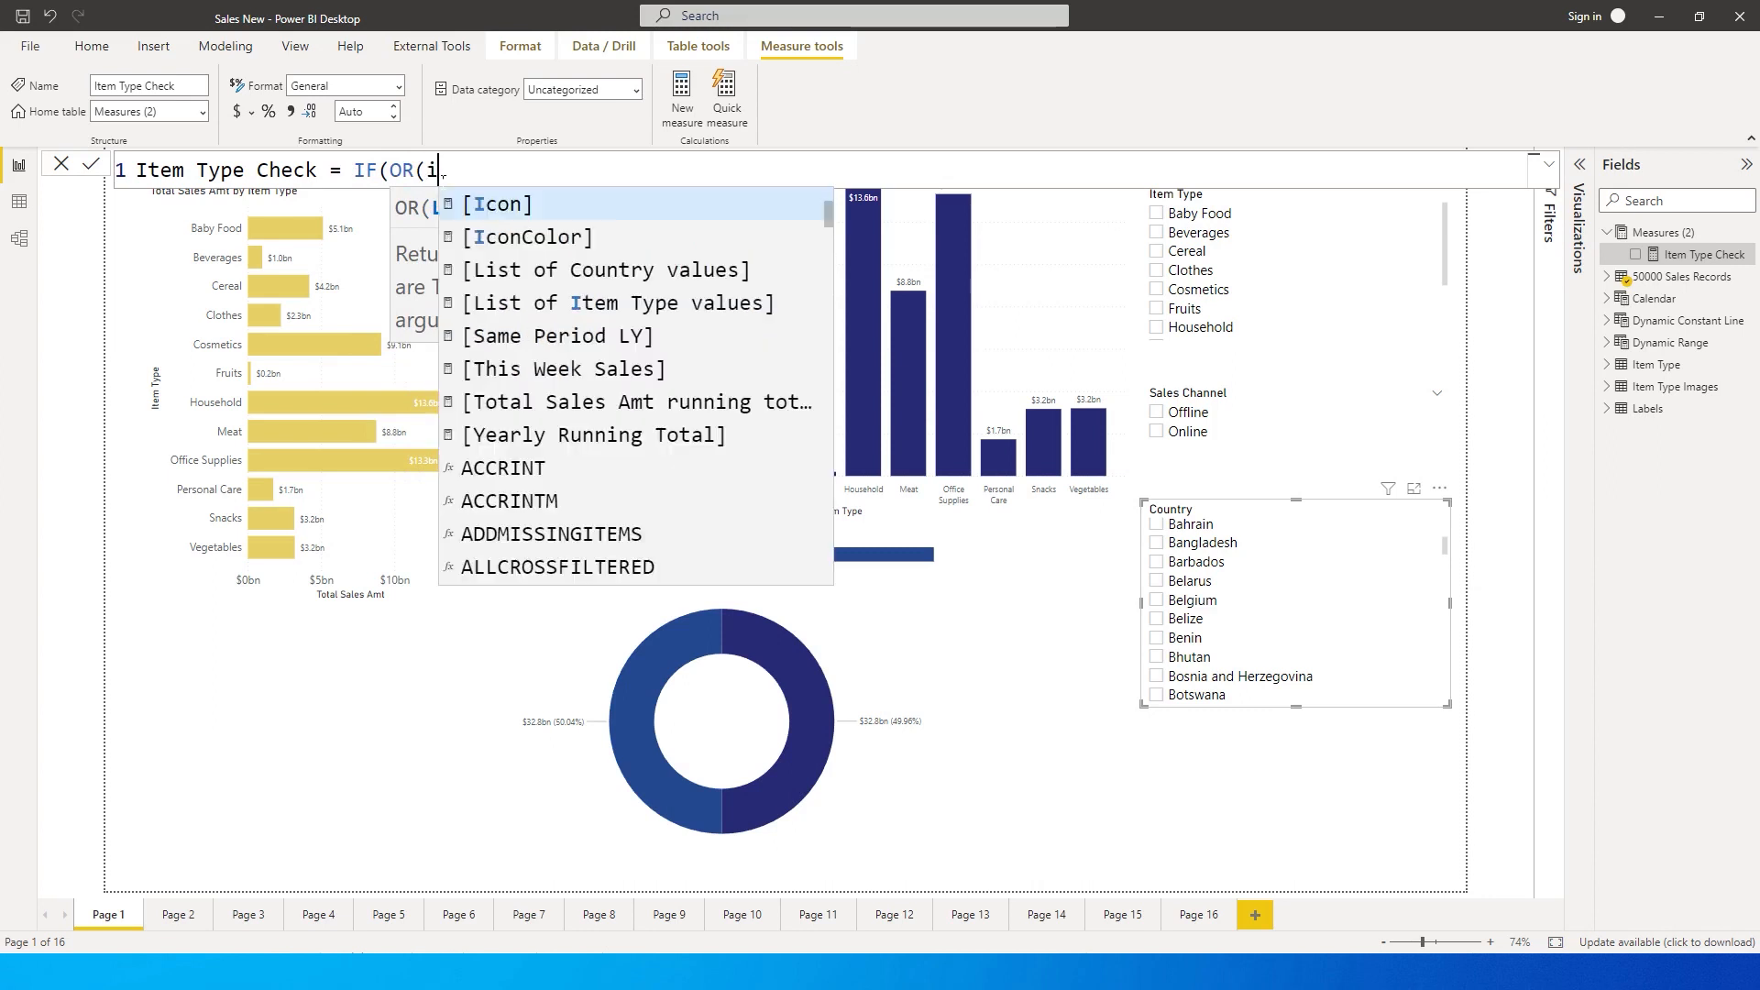
key("Tab")
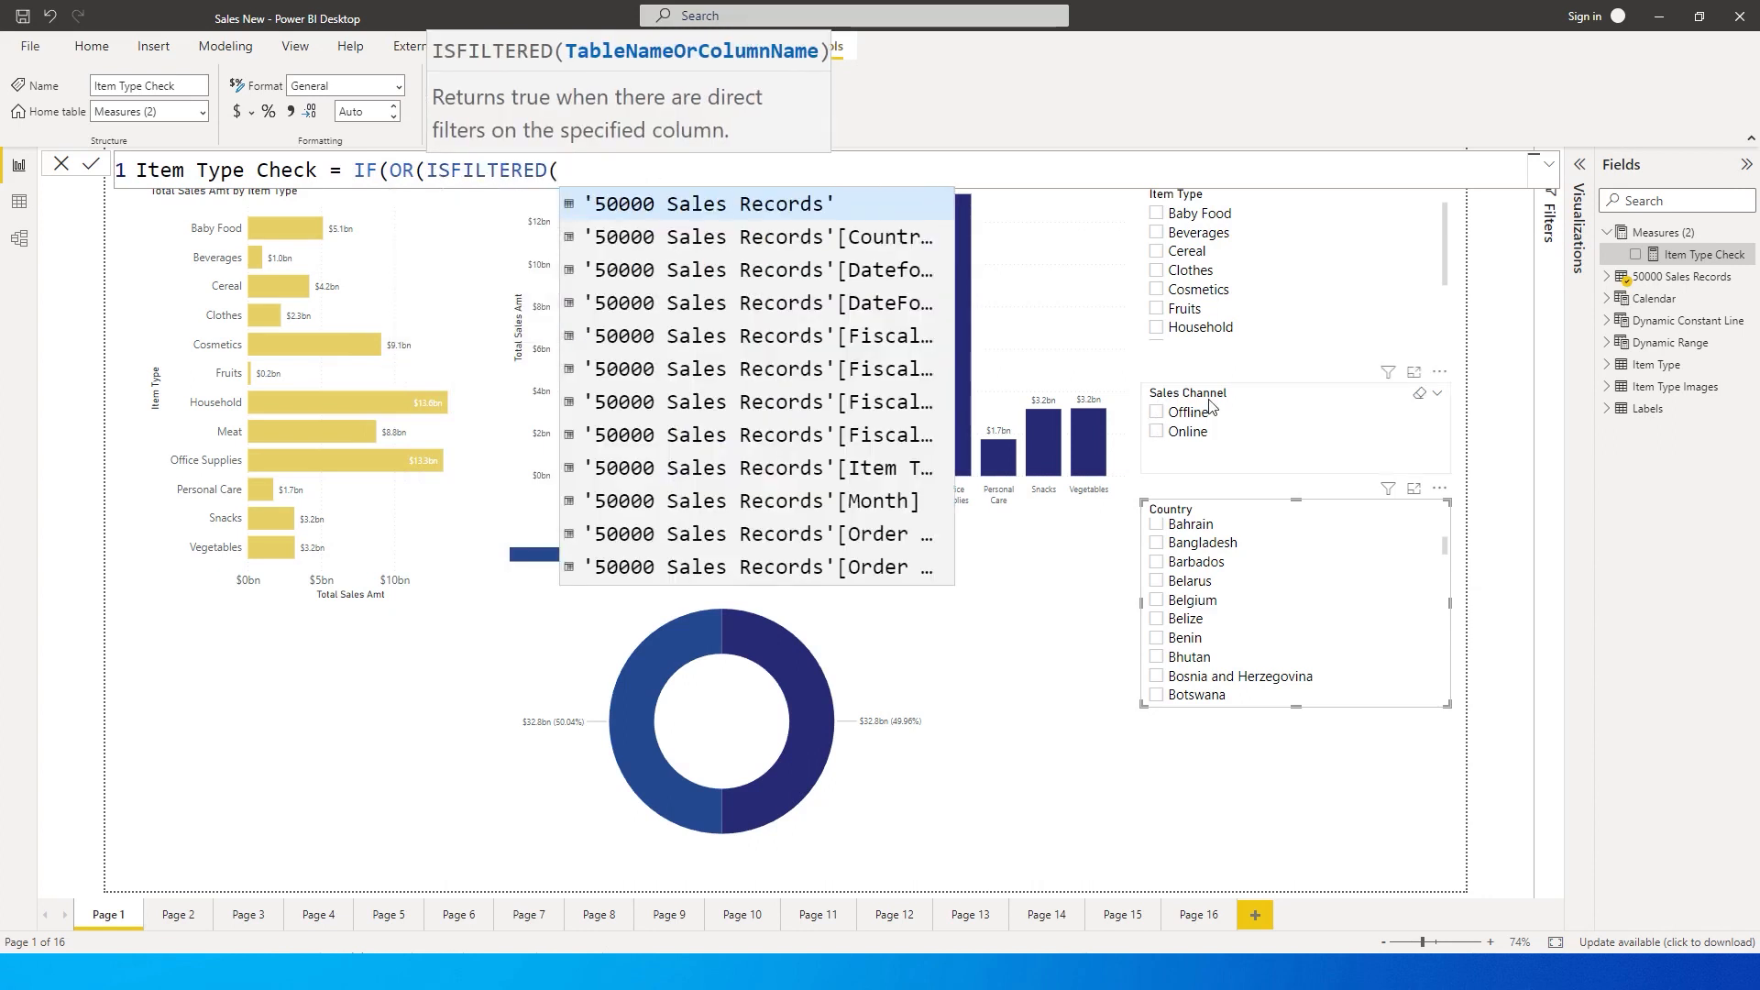
type("sales cha")
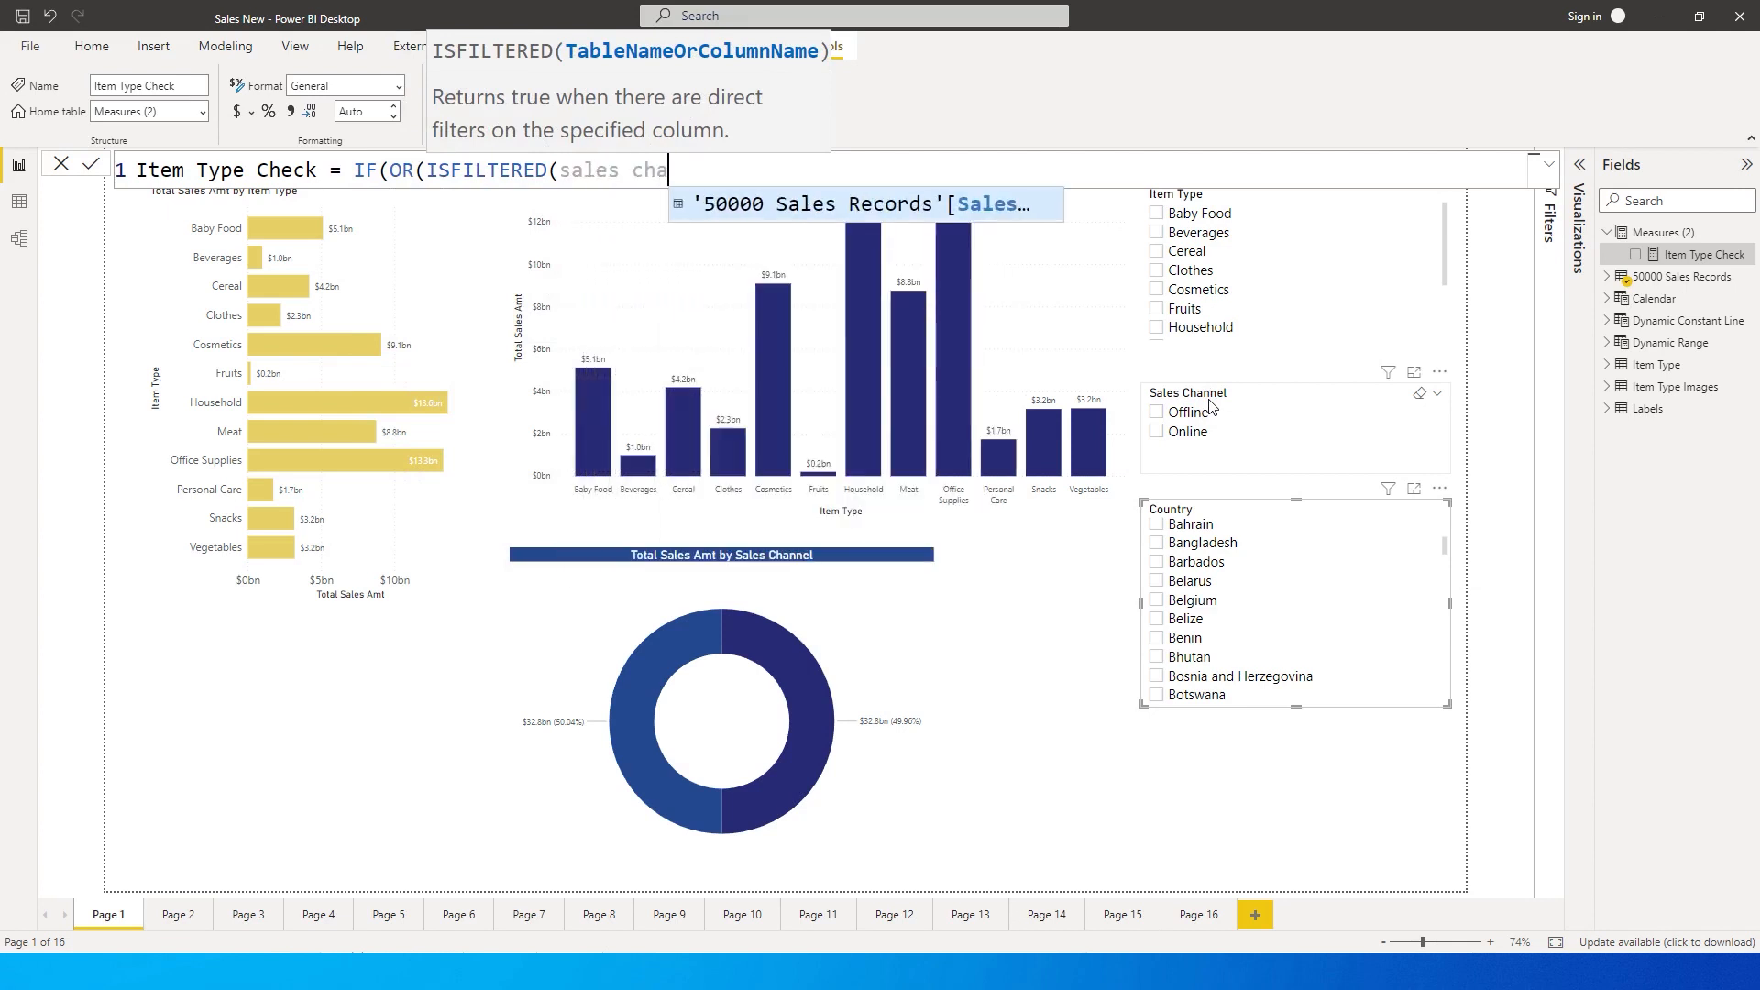
key("Tab")
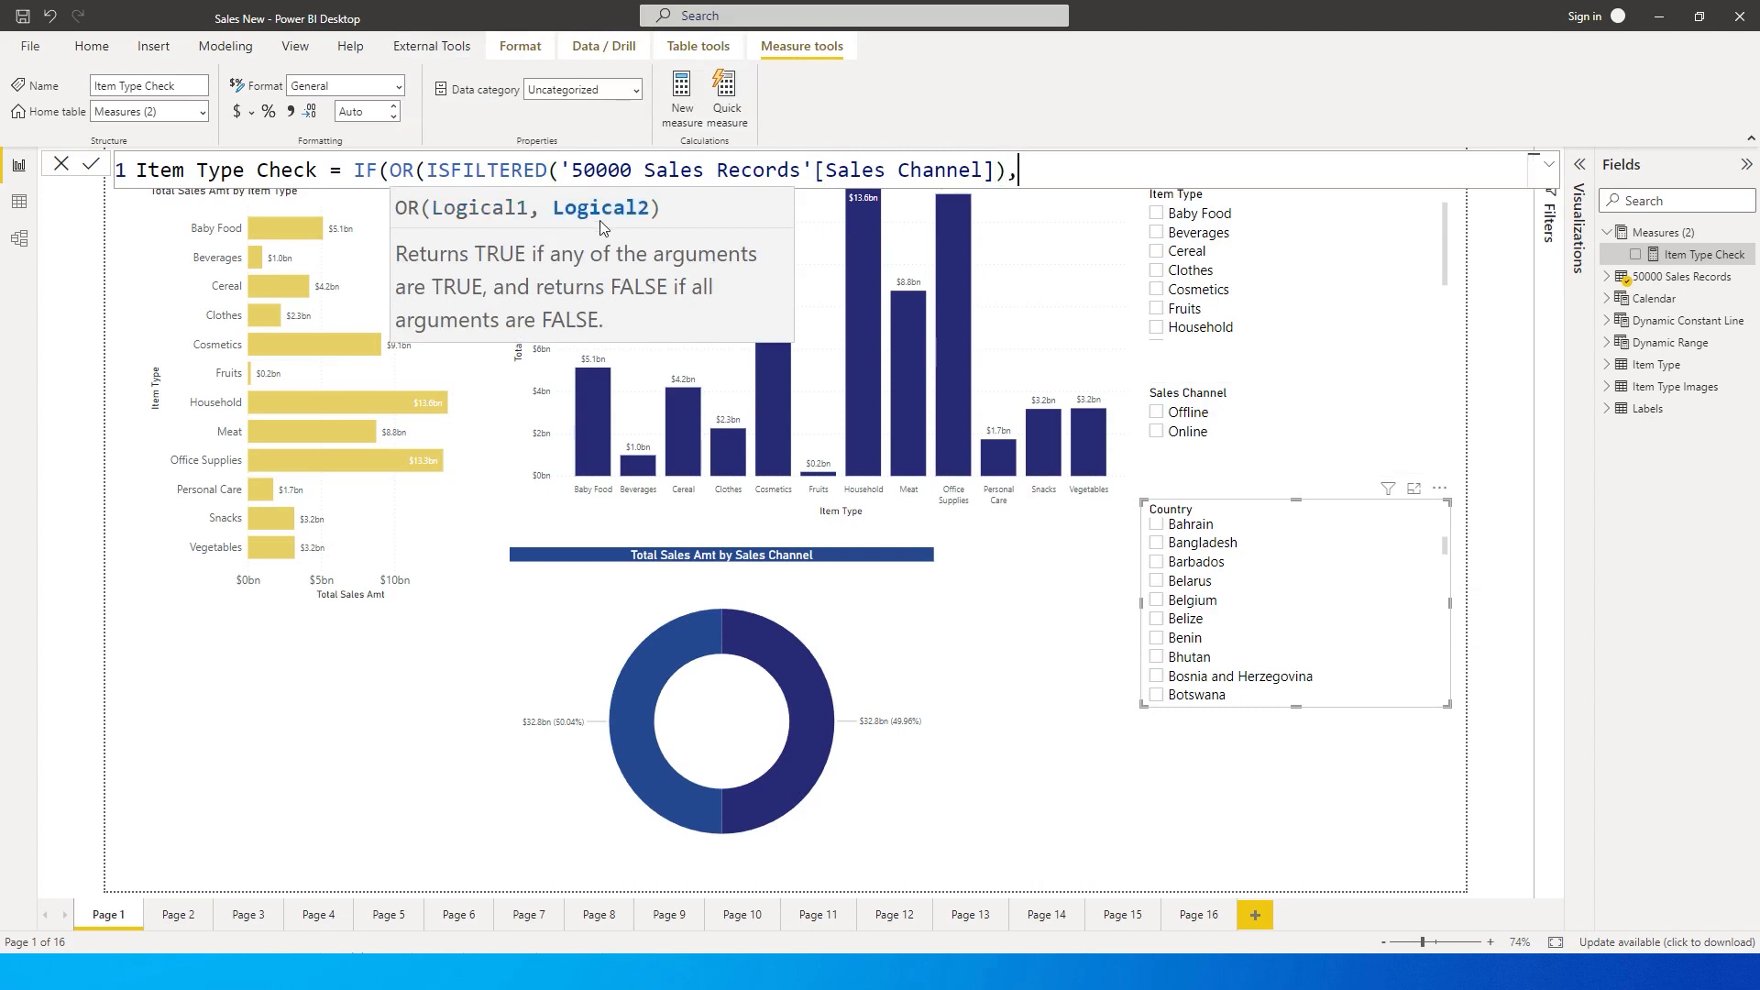
Add ISFILTERED on '50000 Sales Records'[Country] as the second OR condition and close the OR expression
type("ISFILTERED(")
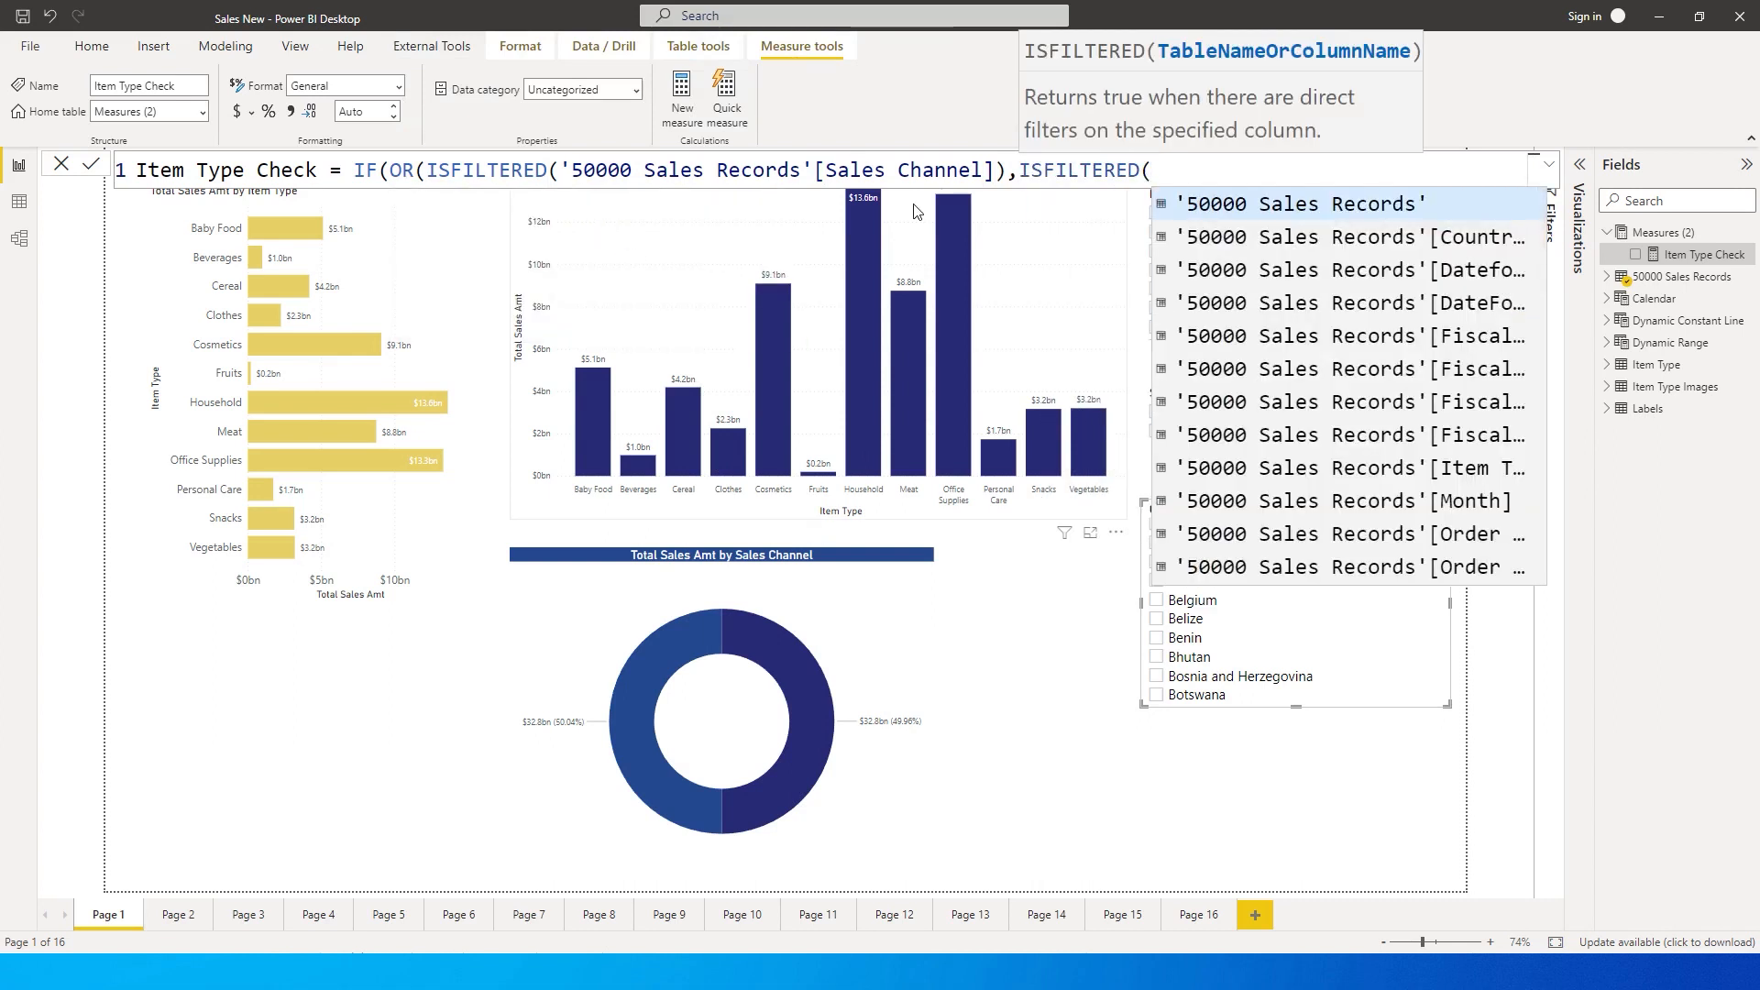
type("Country")
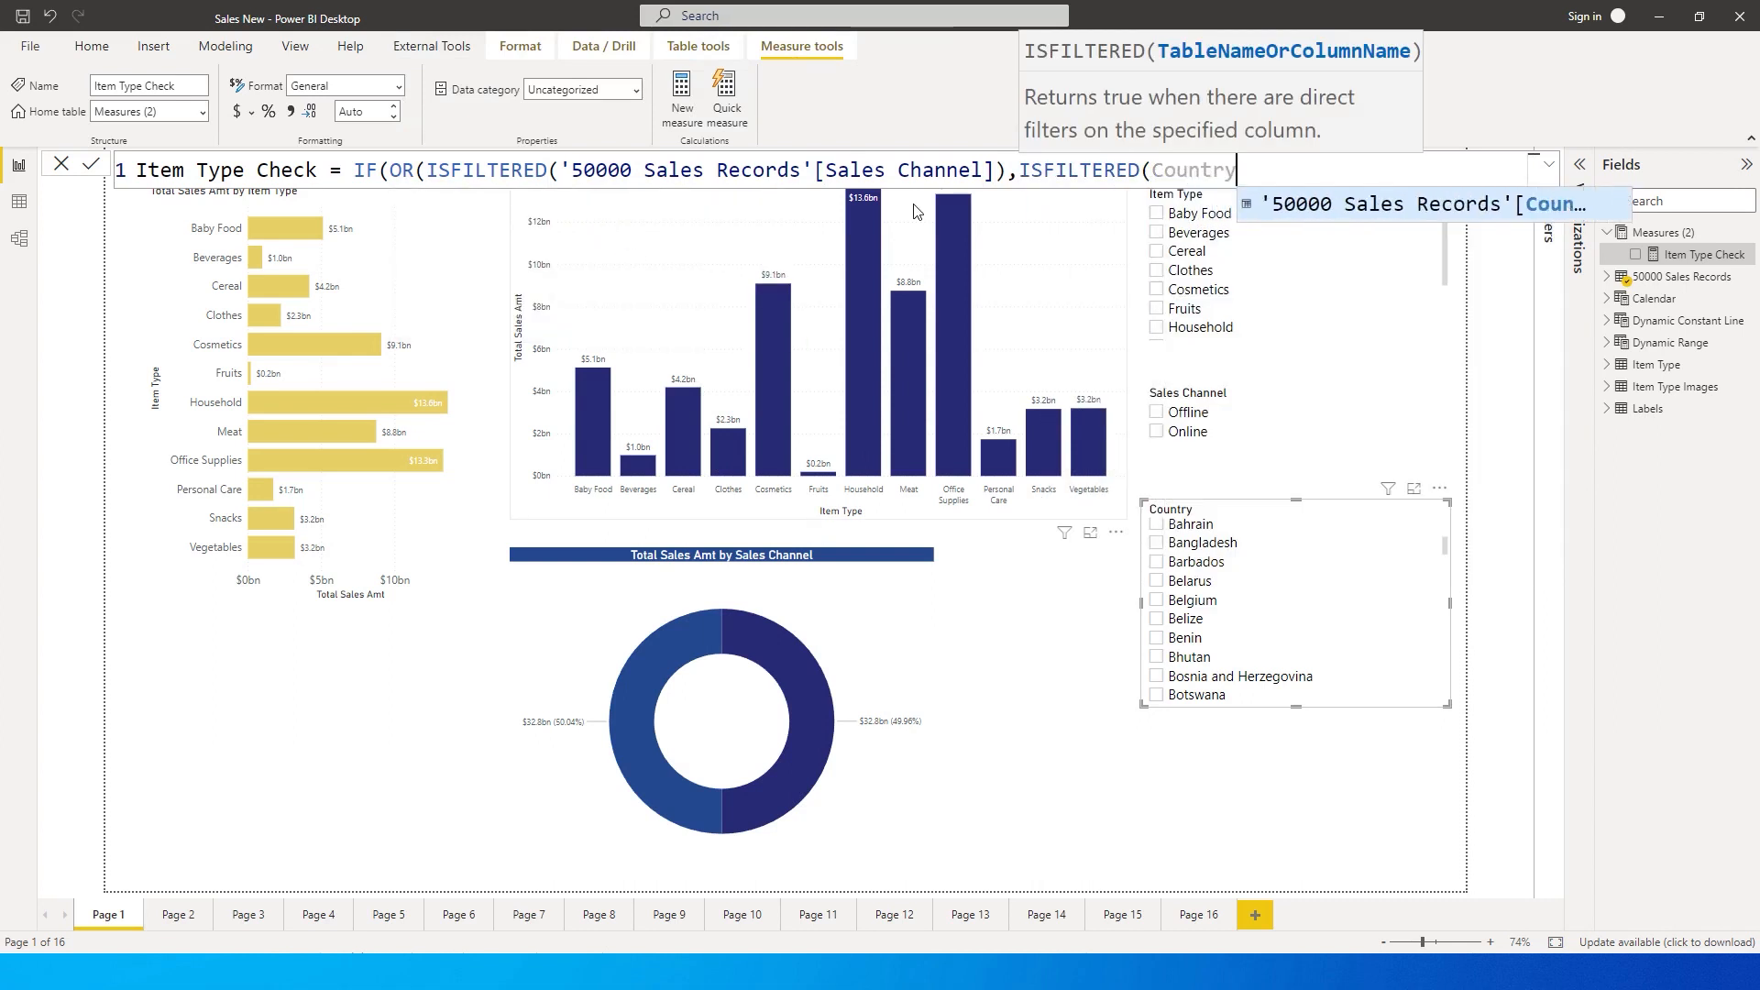
key("Tab")
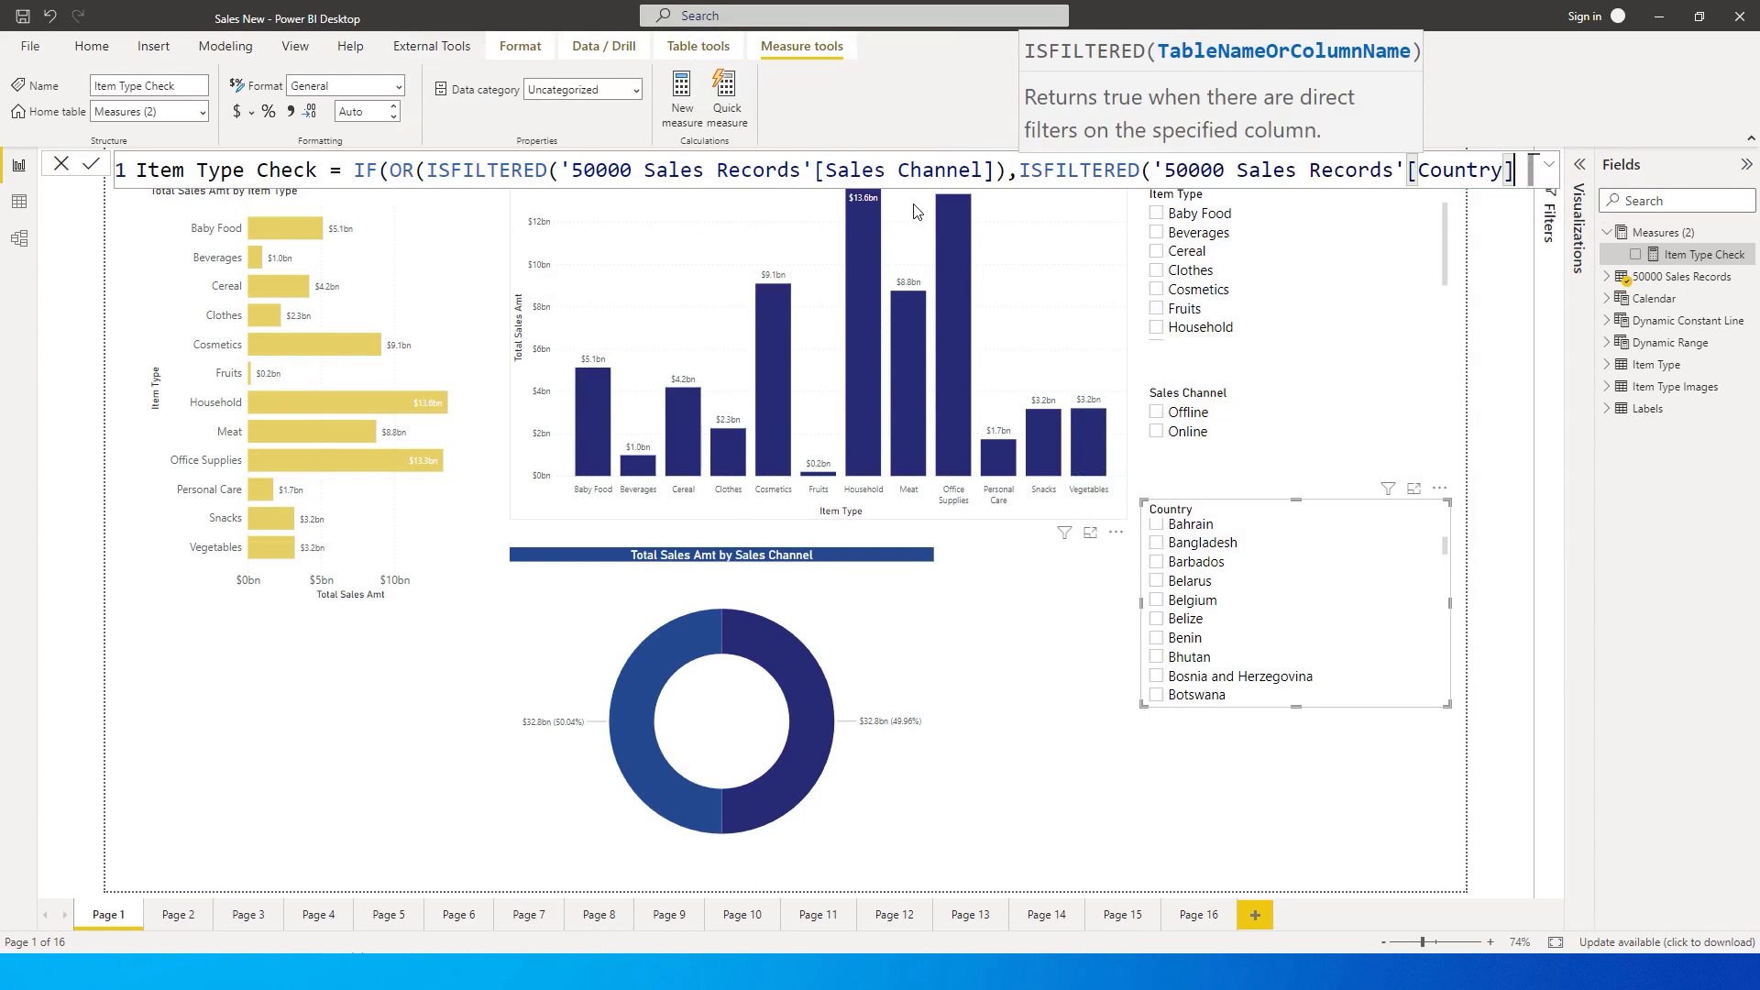
type(")")
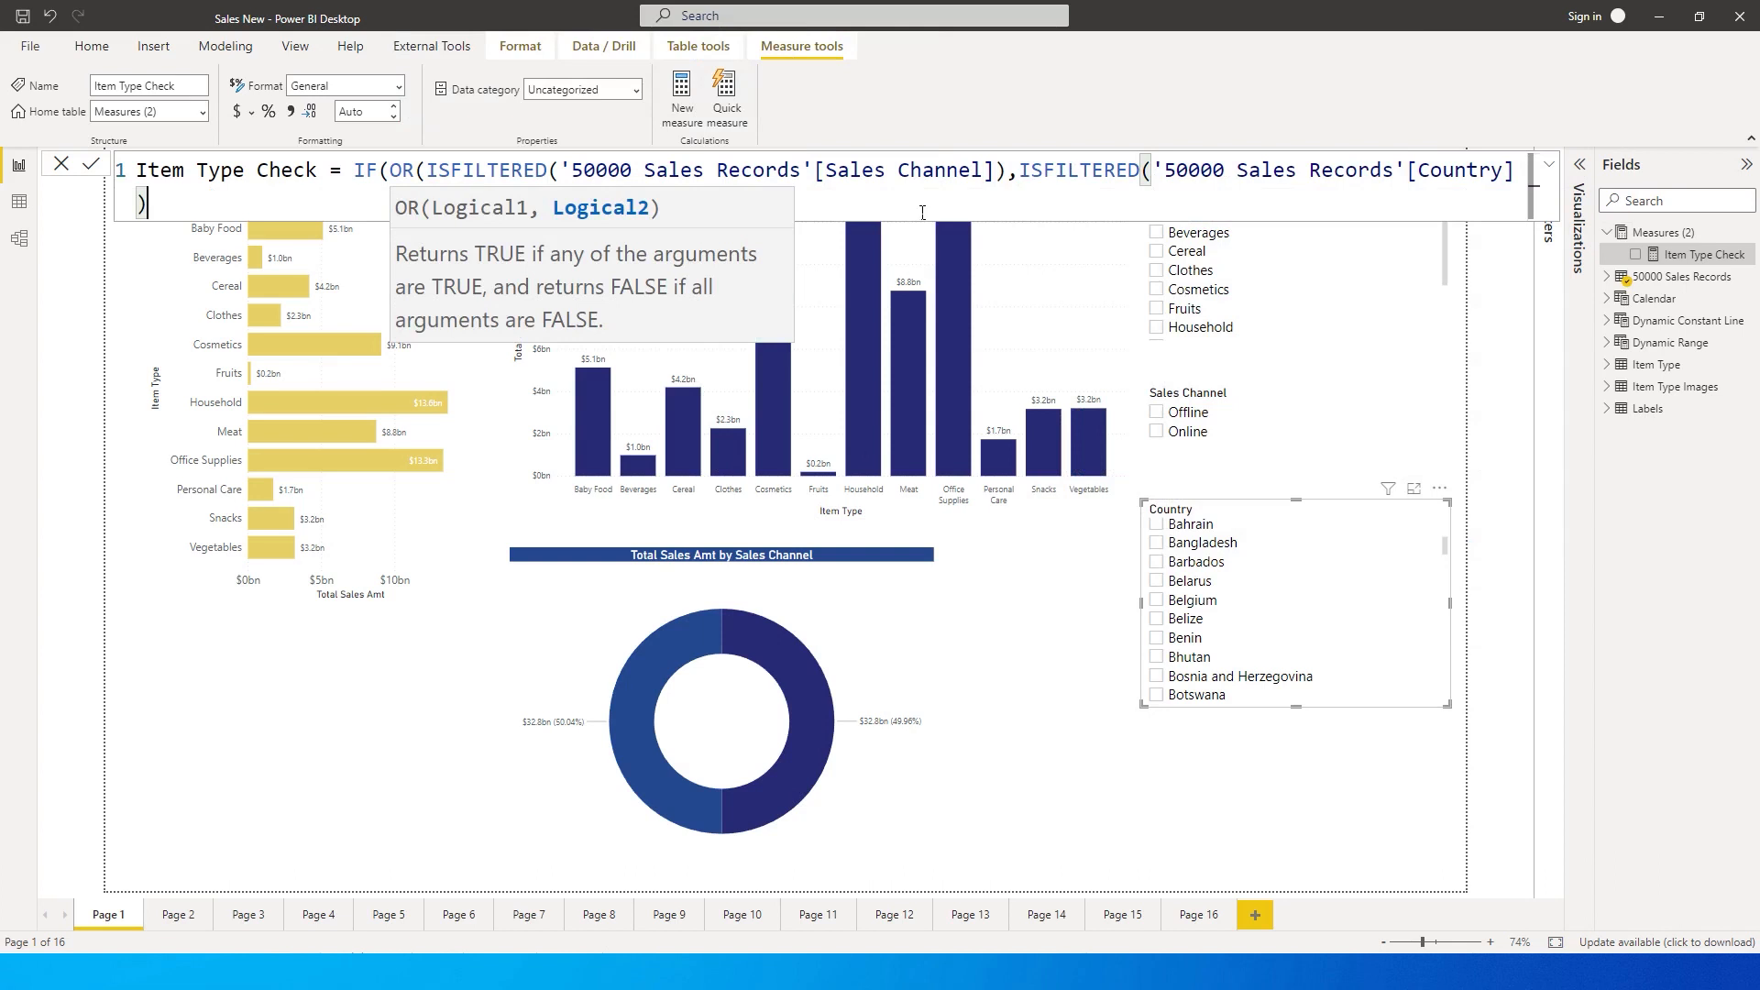
key("Escape")
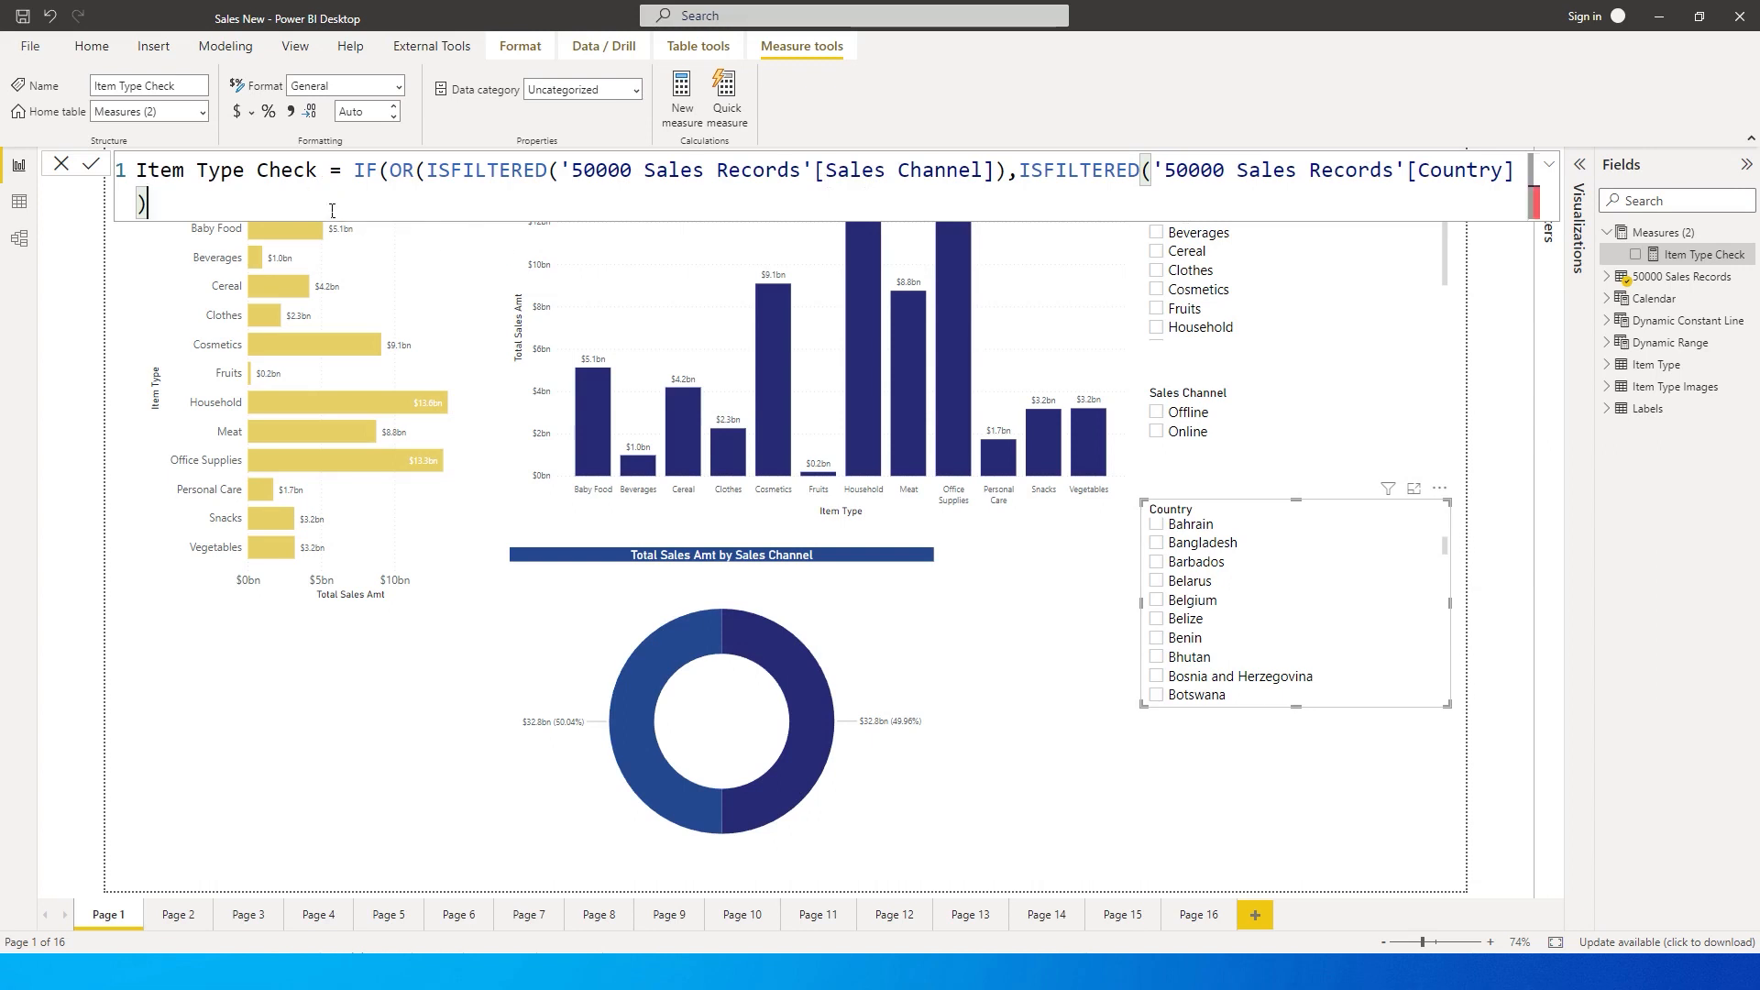
type(",")
key("BackSpace")
type(")")
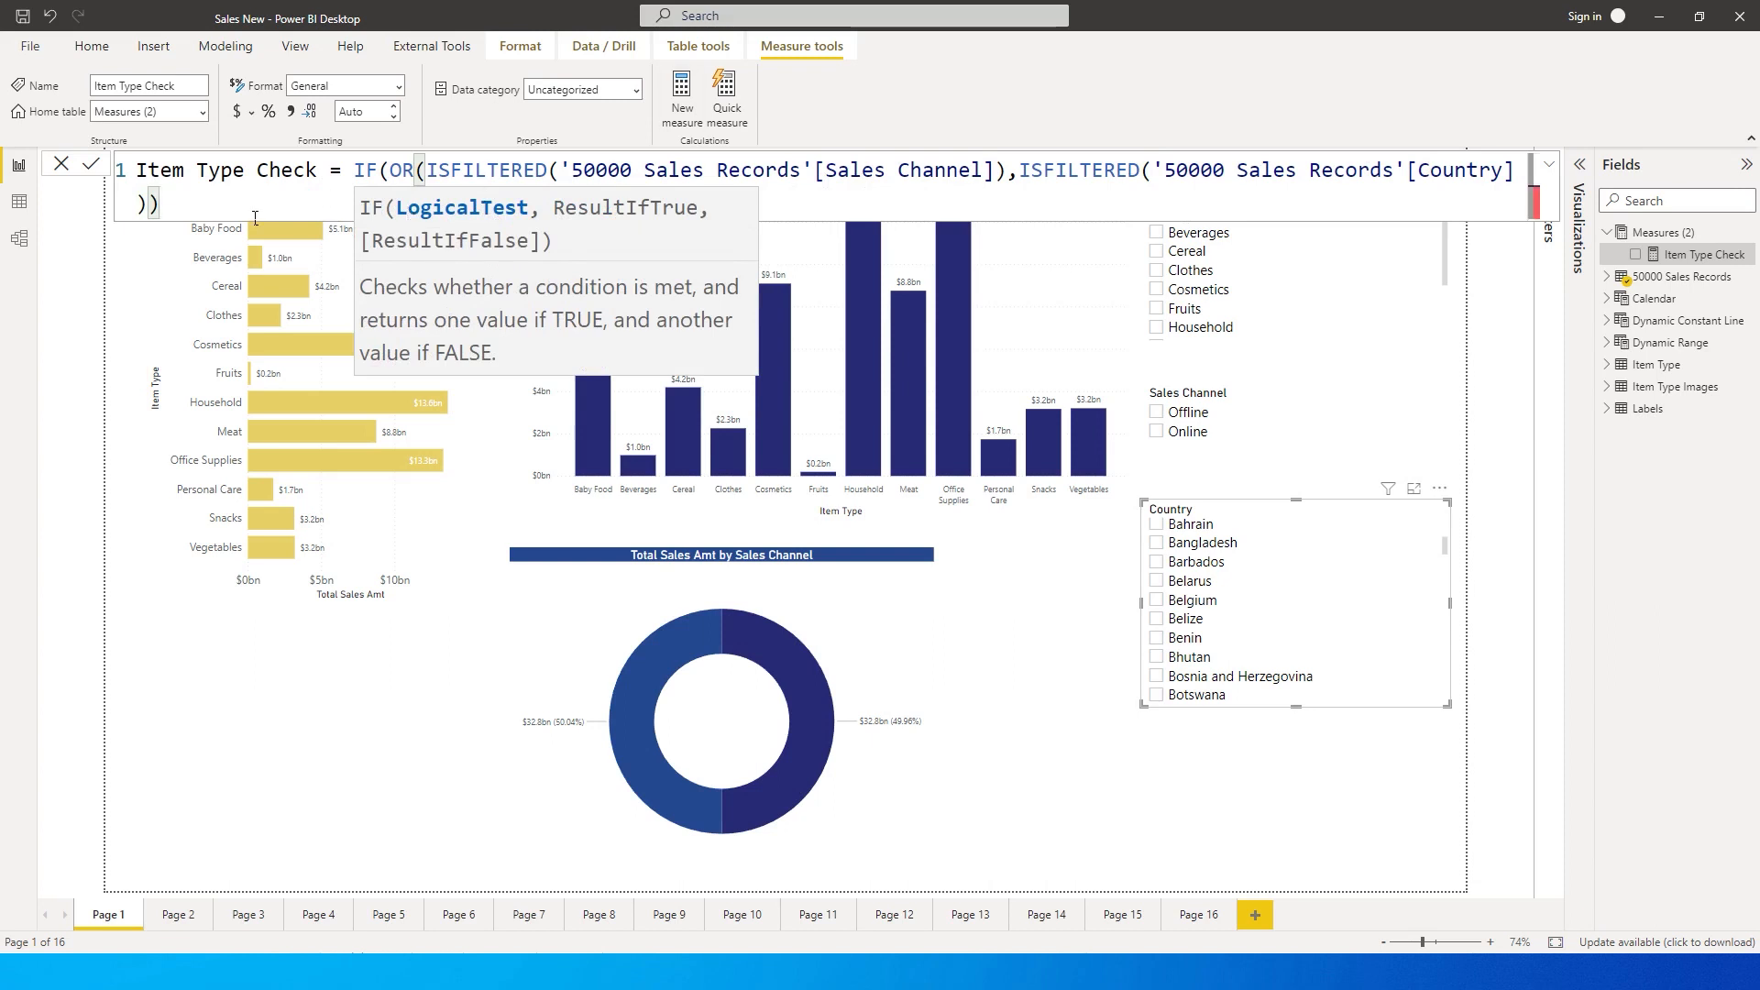
Make the IF return 1 when true and 0 when false, and commit the Item Type Check measure
type(",")
type("1")
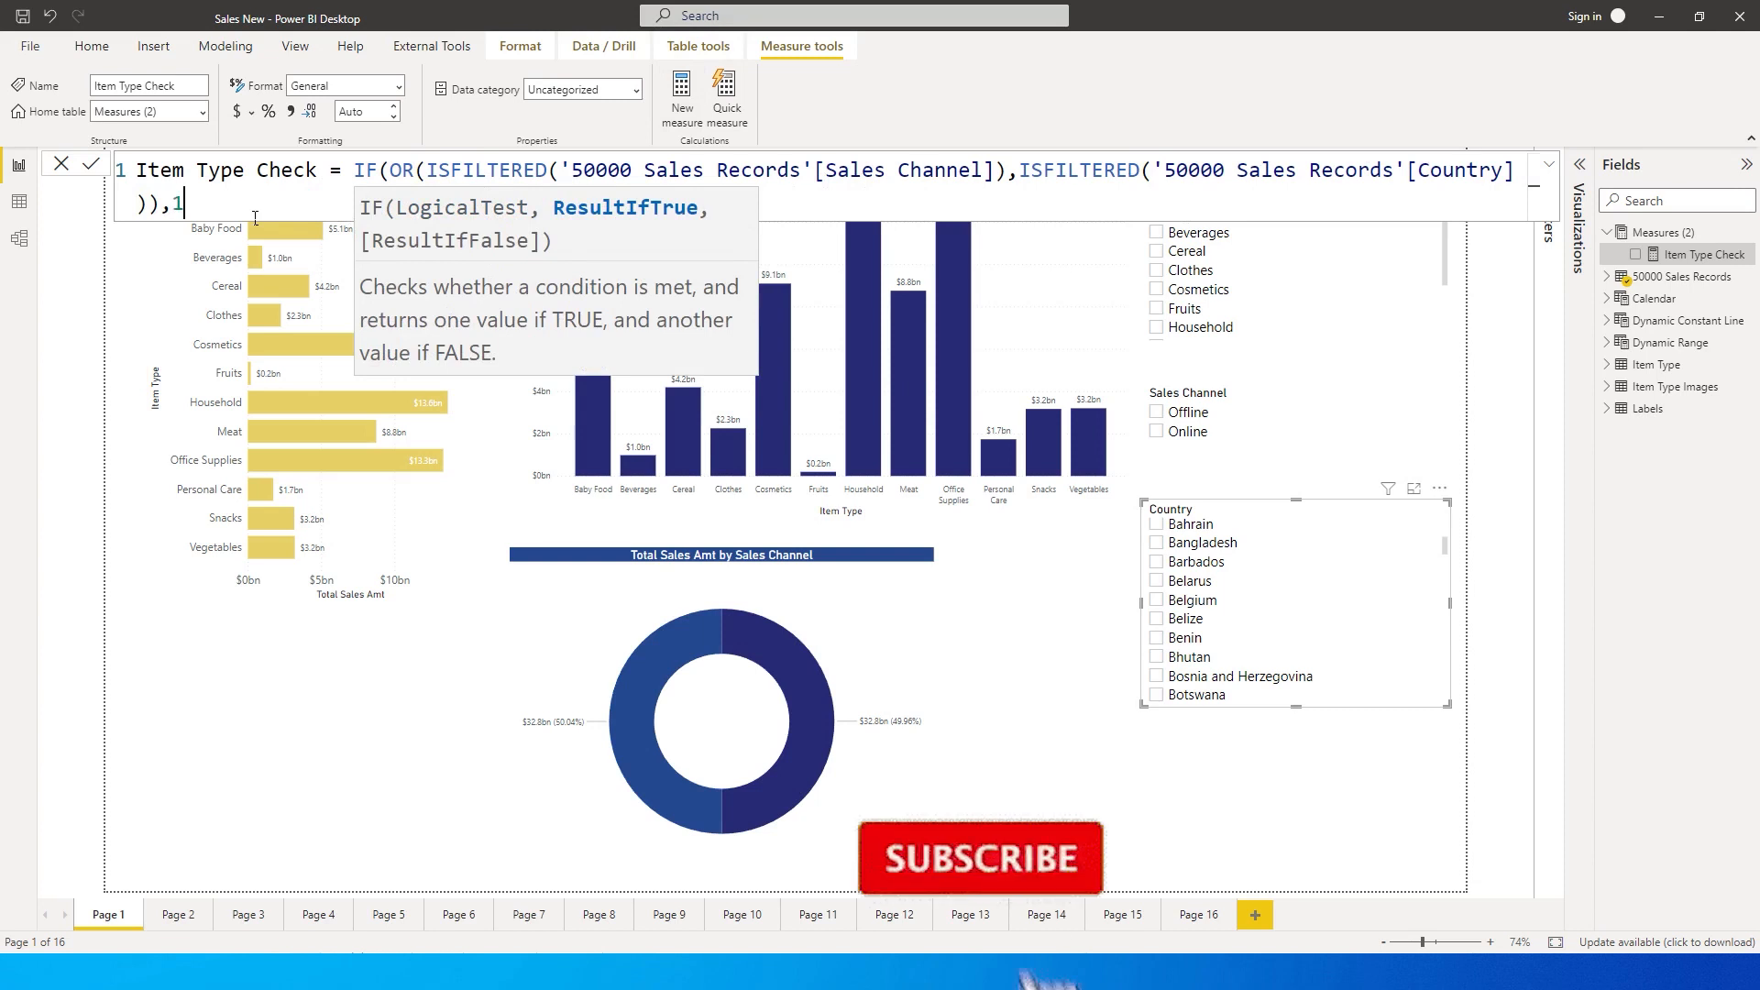
type(",0")
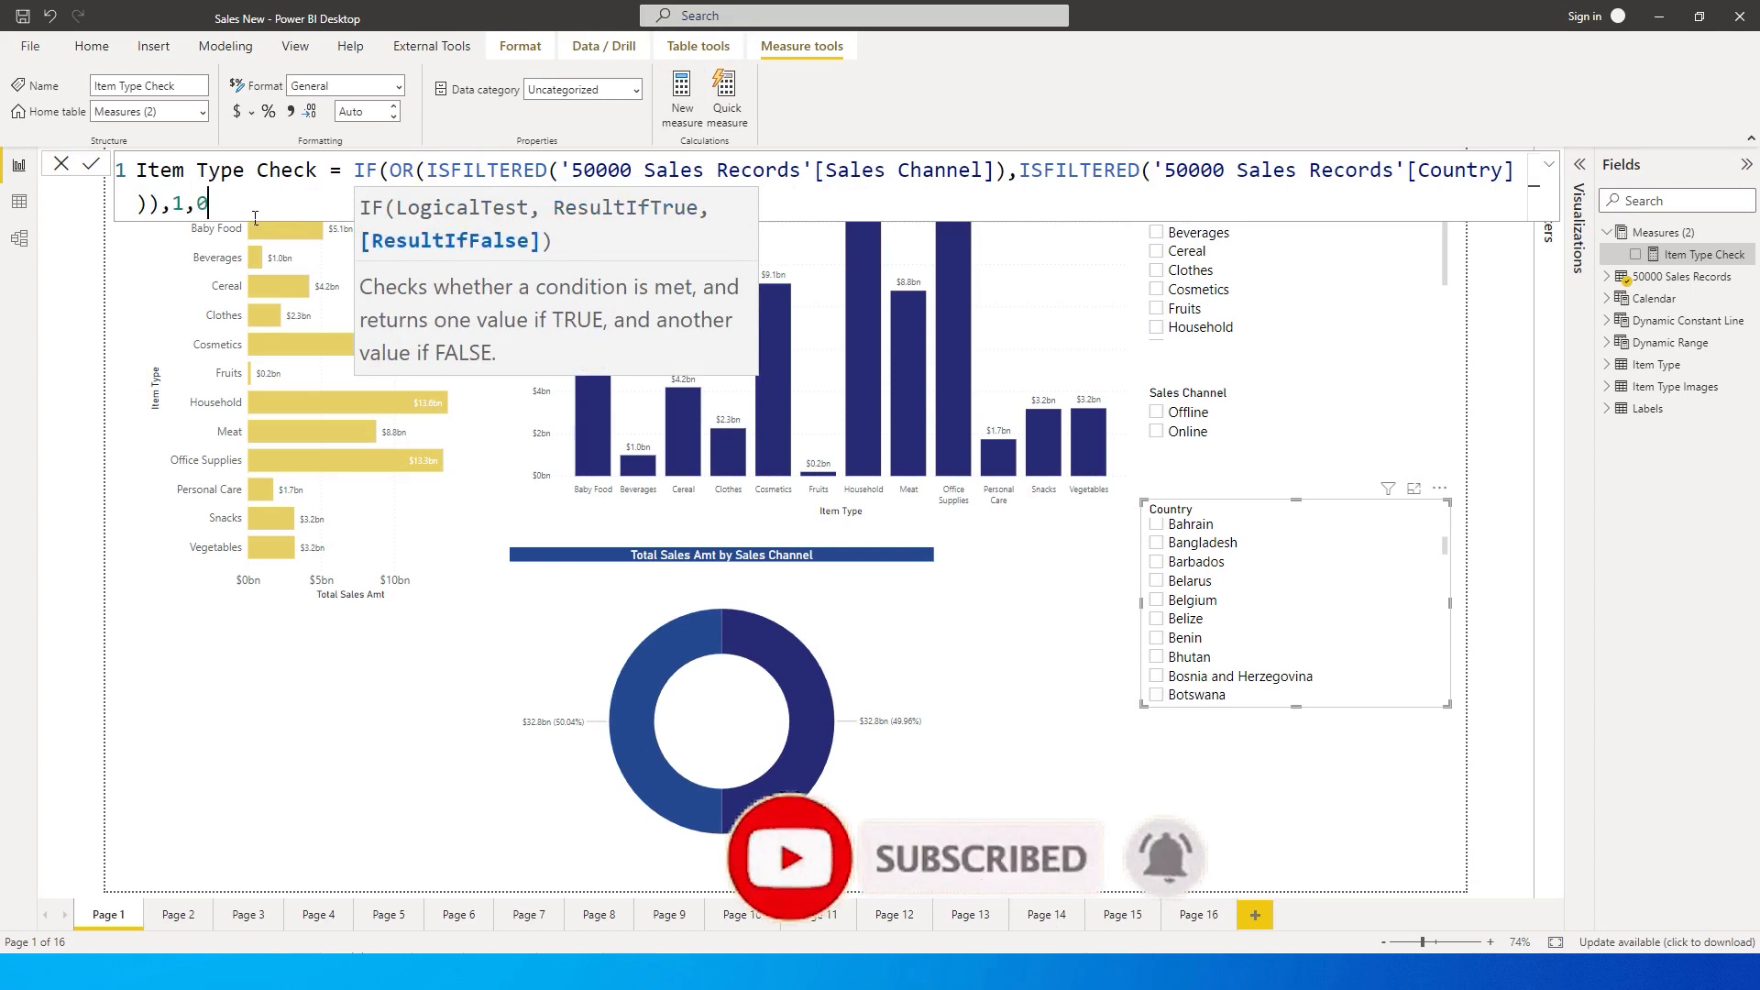
type(")")
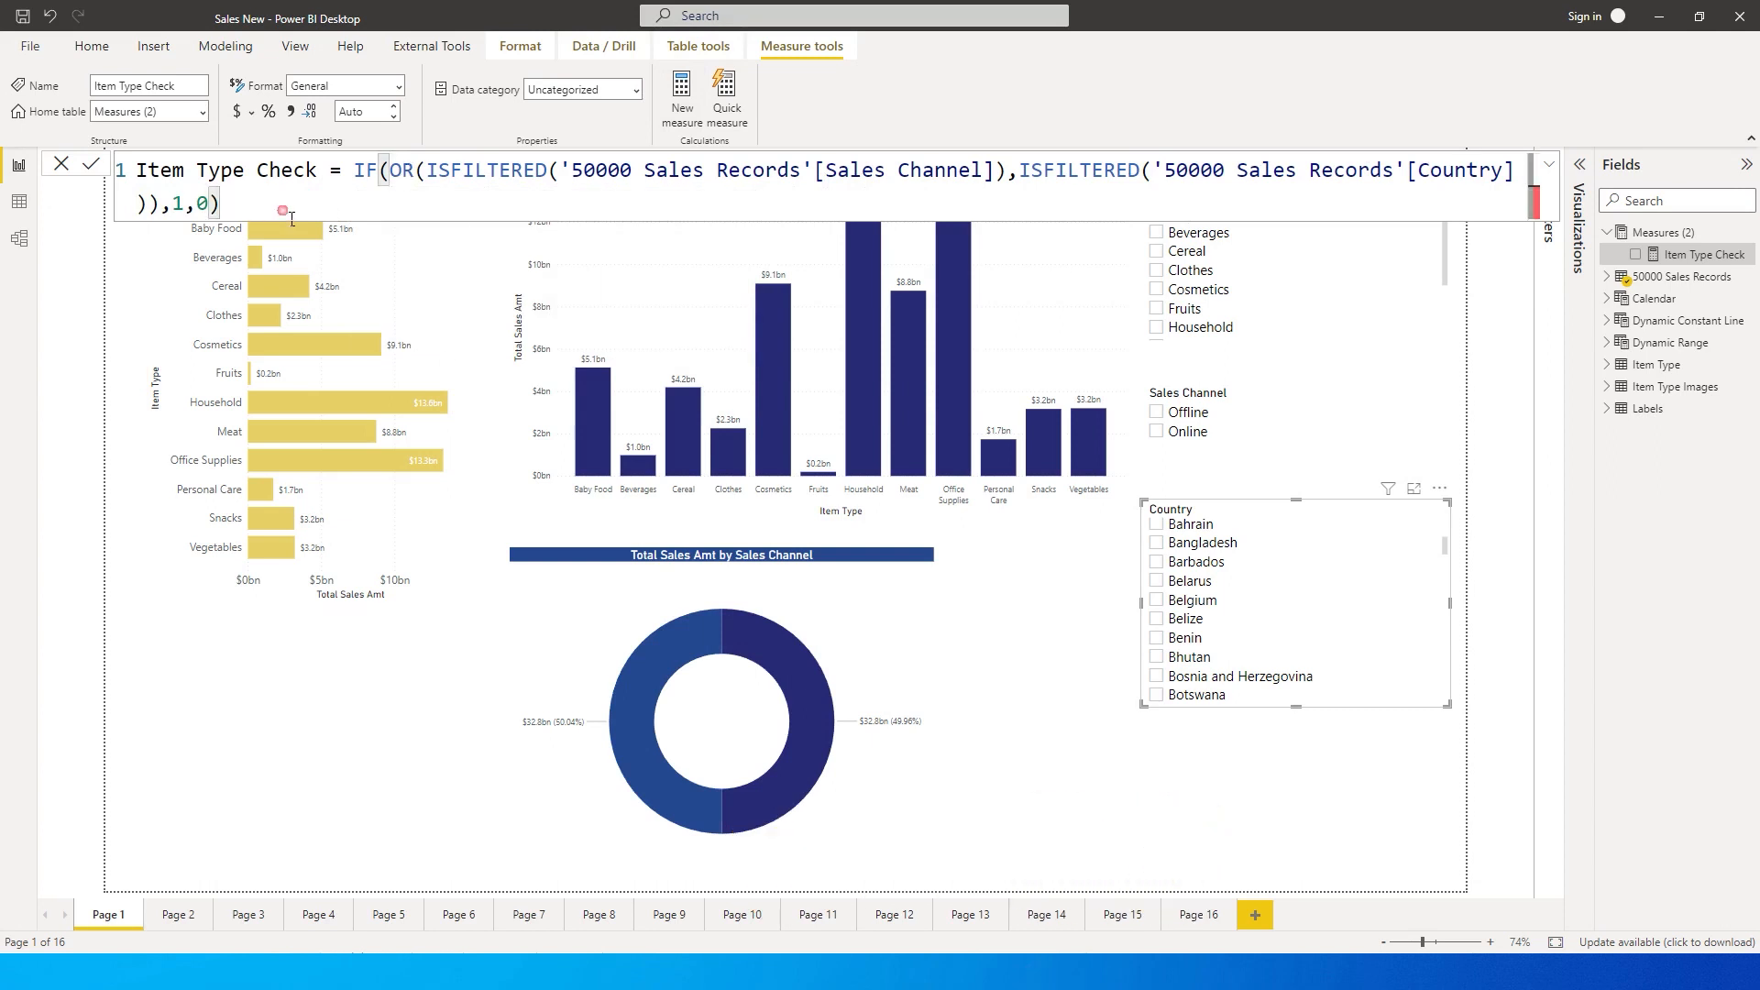
key("Return")
left_click(1374, 736)
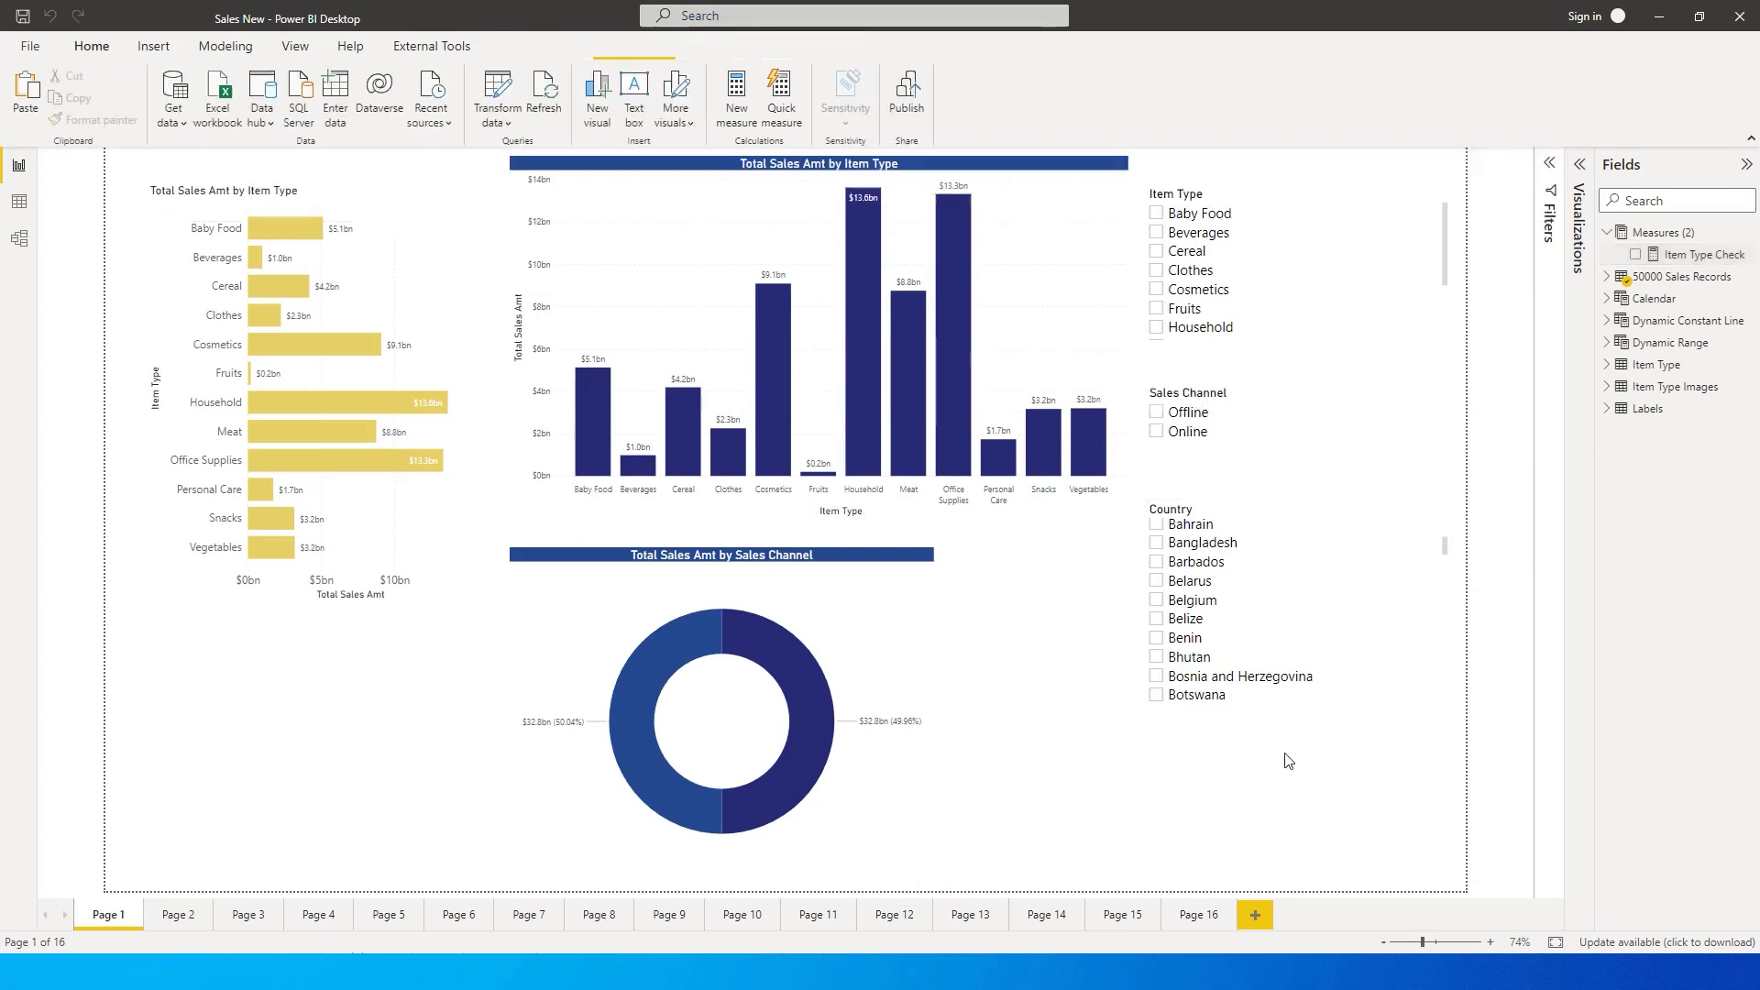
Add a card visual to the report page showing the Item Type Check measure
left_click(1635, 254)
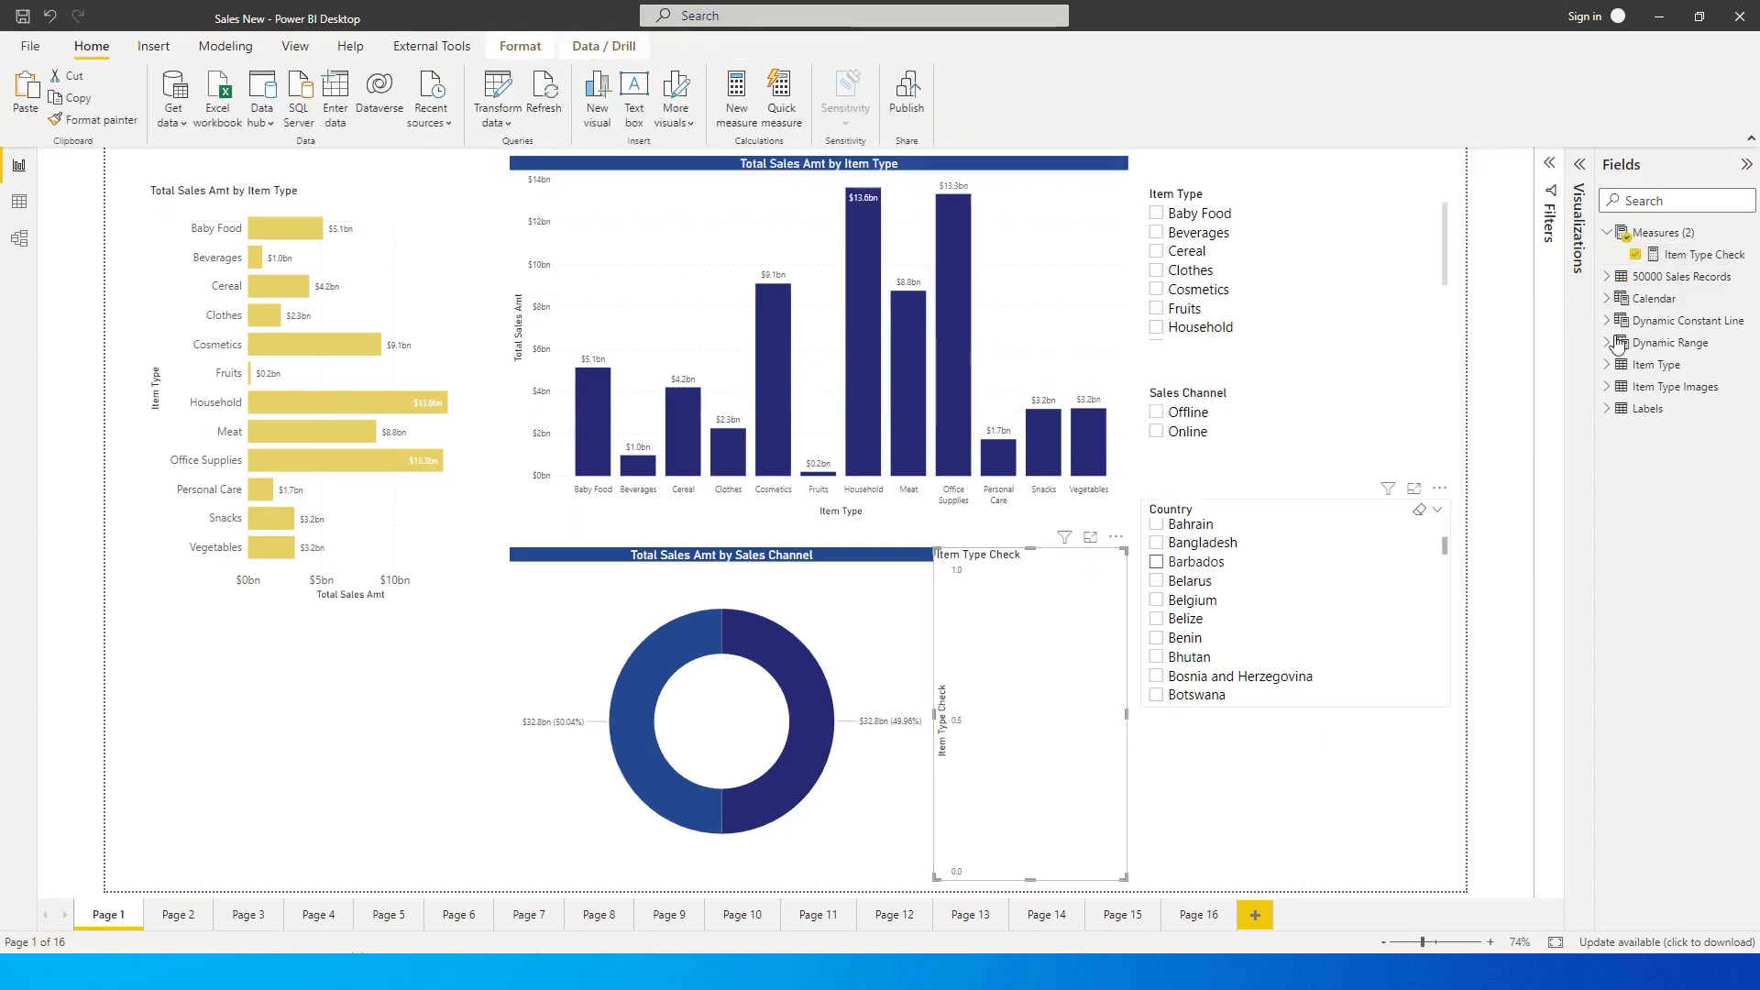
left_click(1580, 165)
left_click(1549, 339)
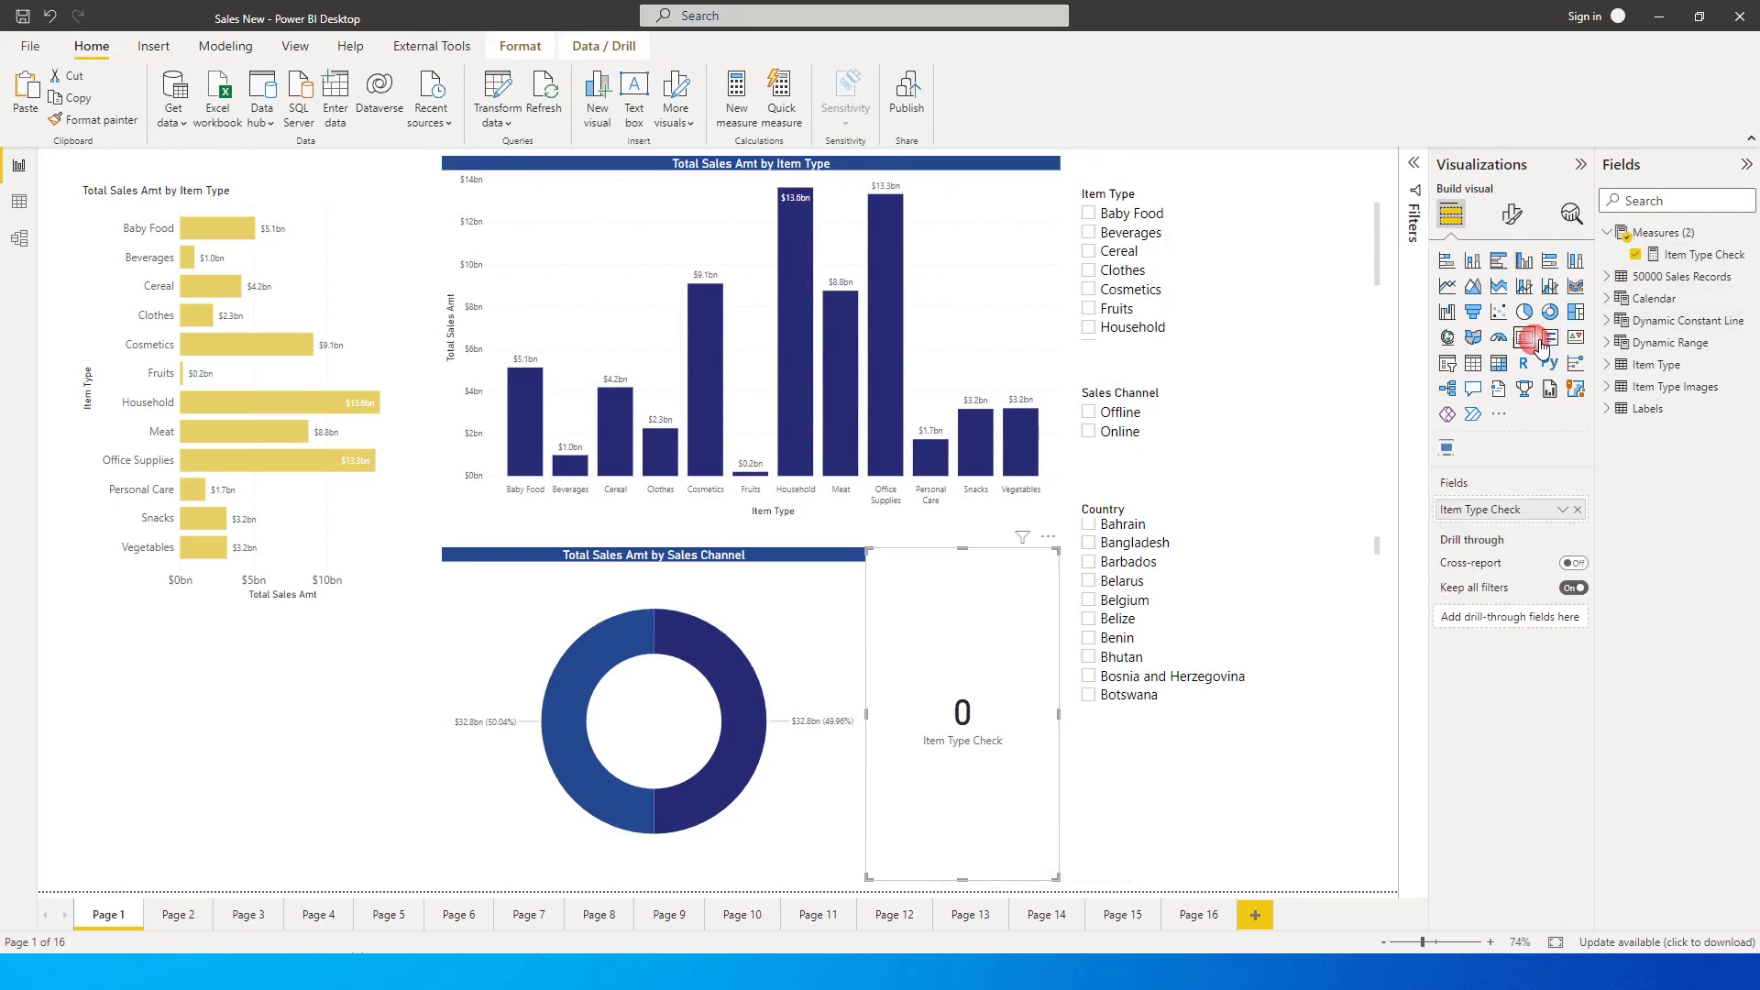
Test the Item Type Check card by filtering on Offline, Barbados and Online, clearing each slicer selection again
left_click(1089, 413)
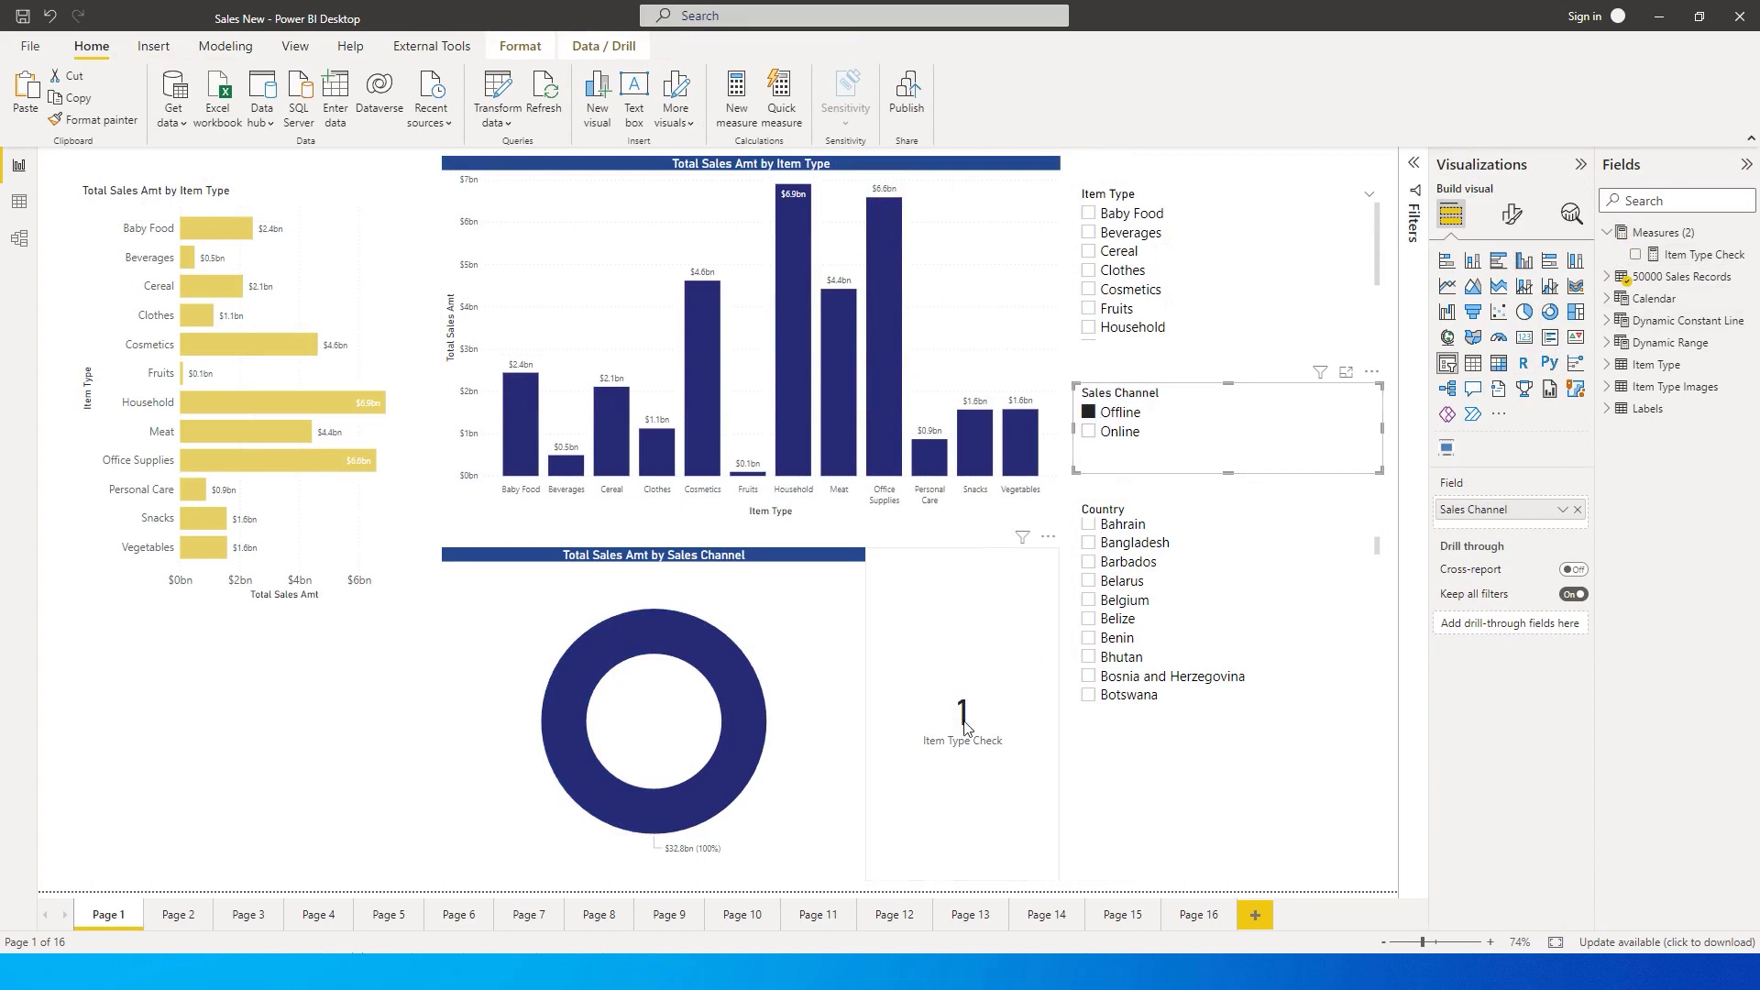
left_click(1089, 413)
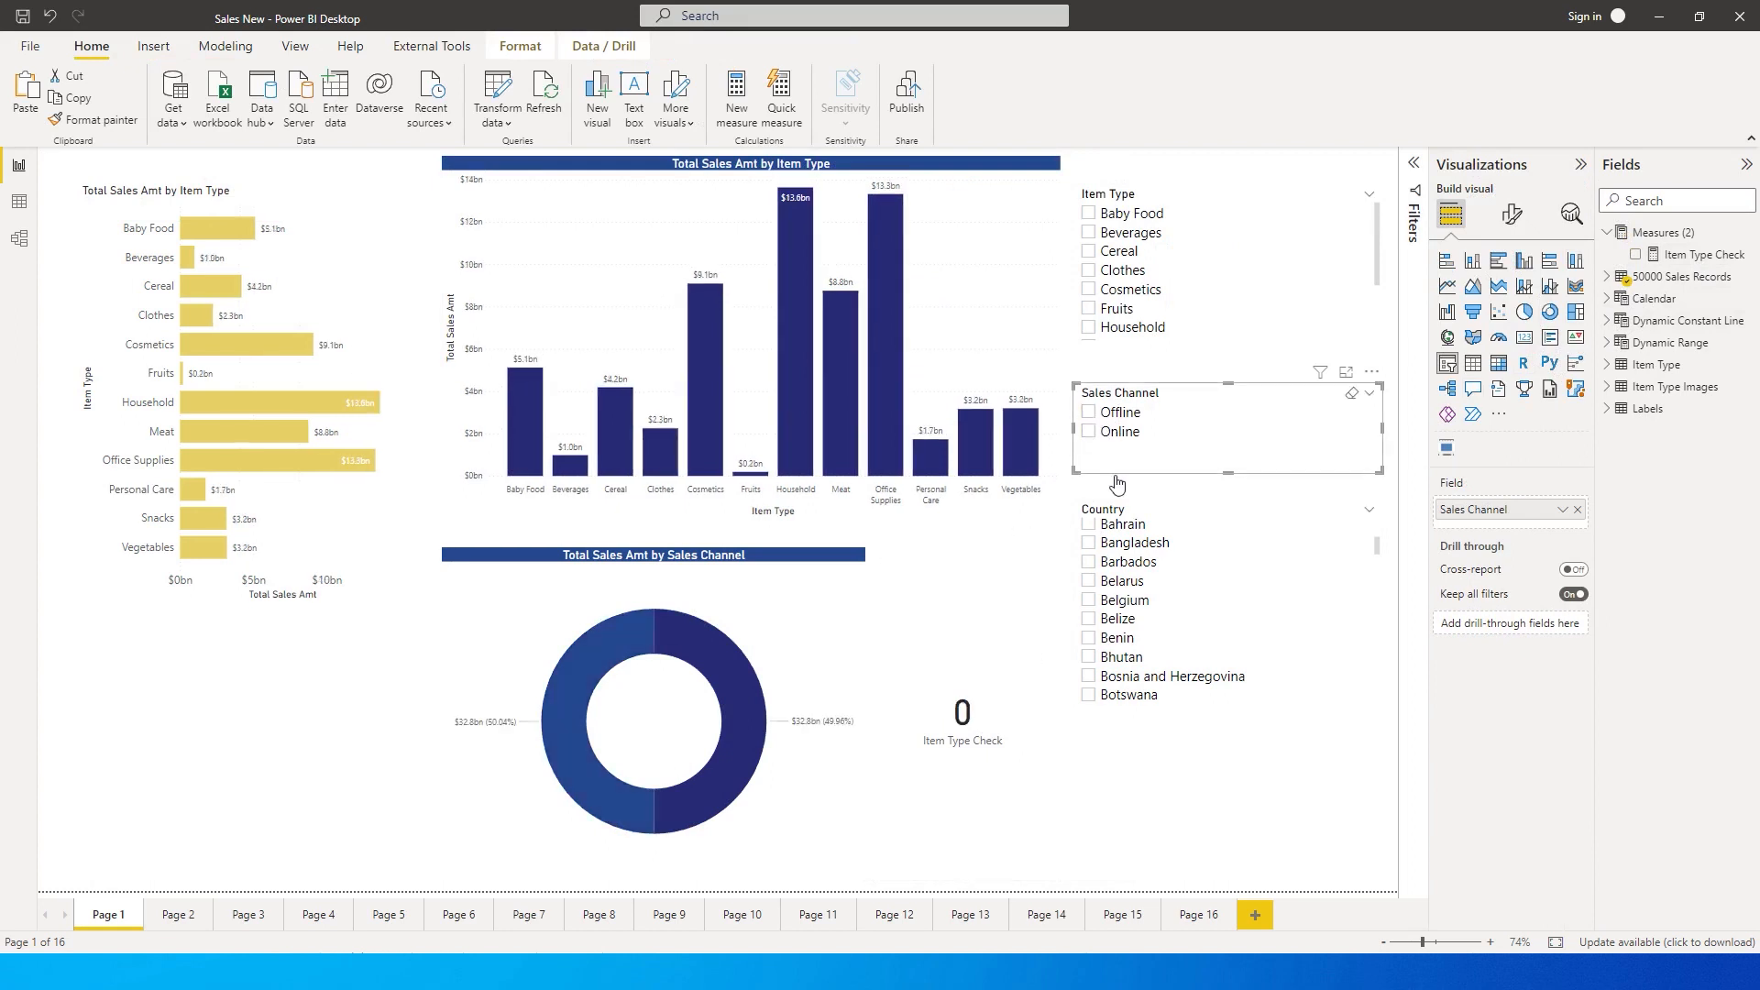
left_click(1098, 564)
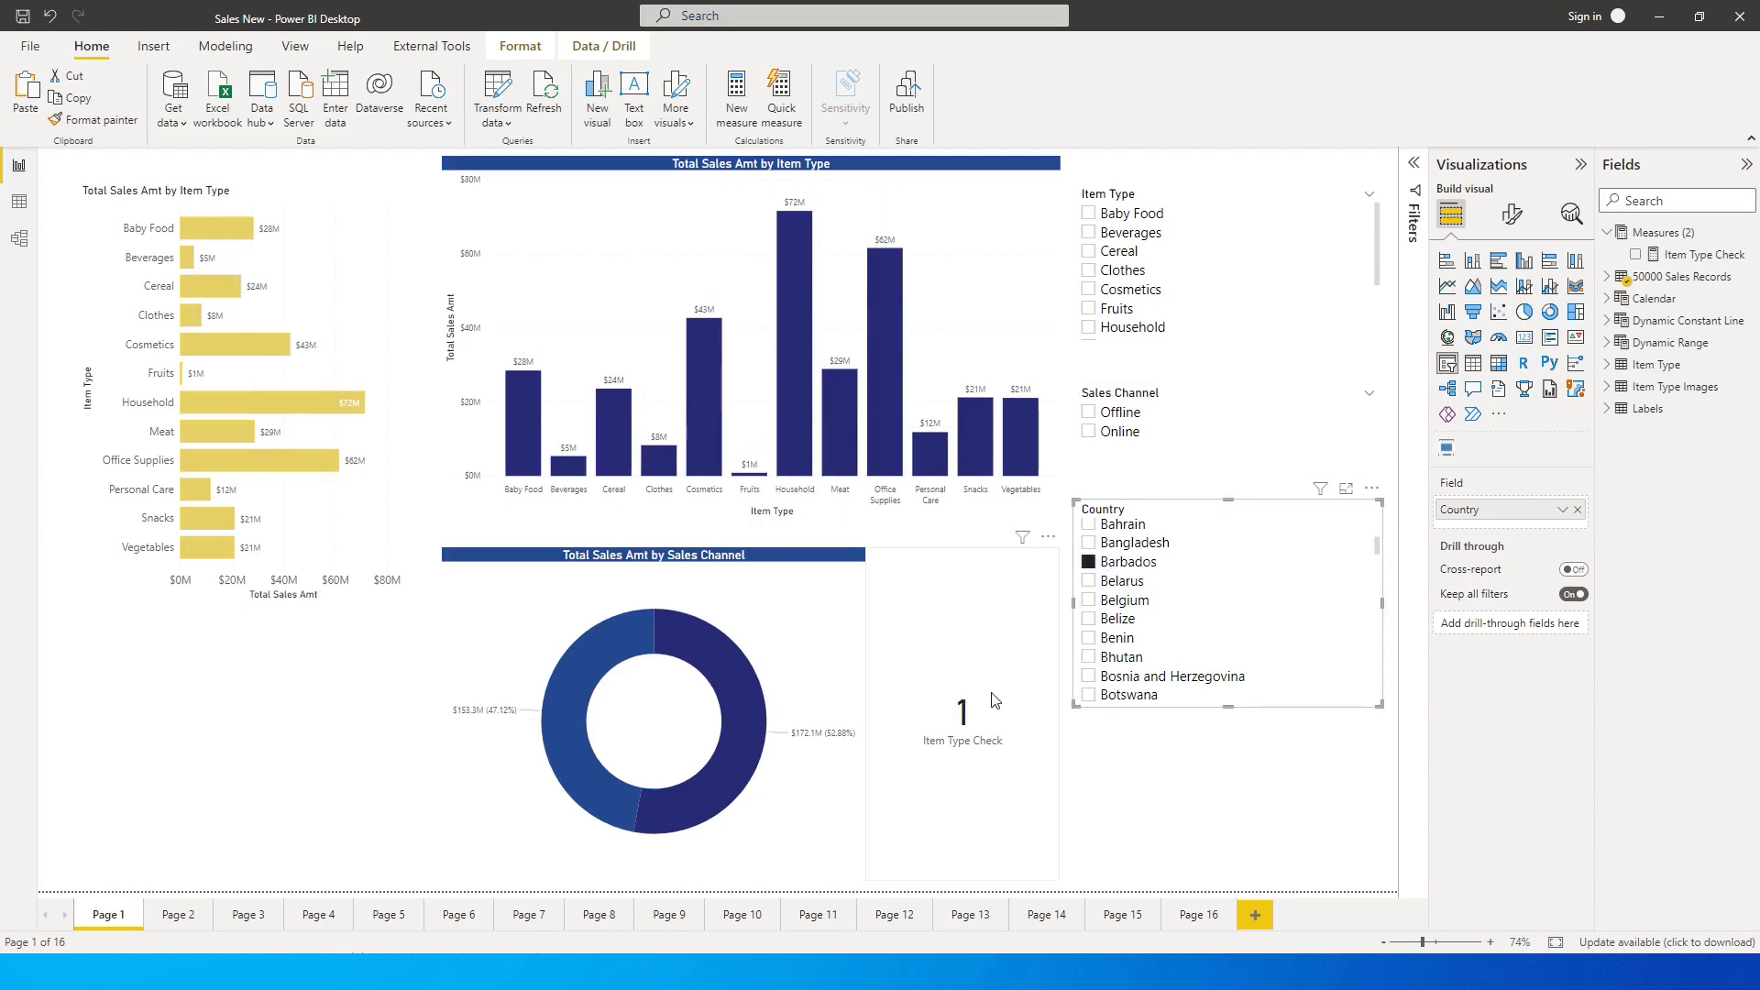
left_click(1089, 432)
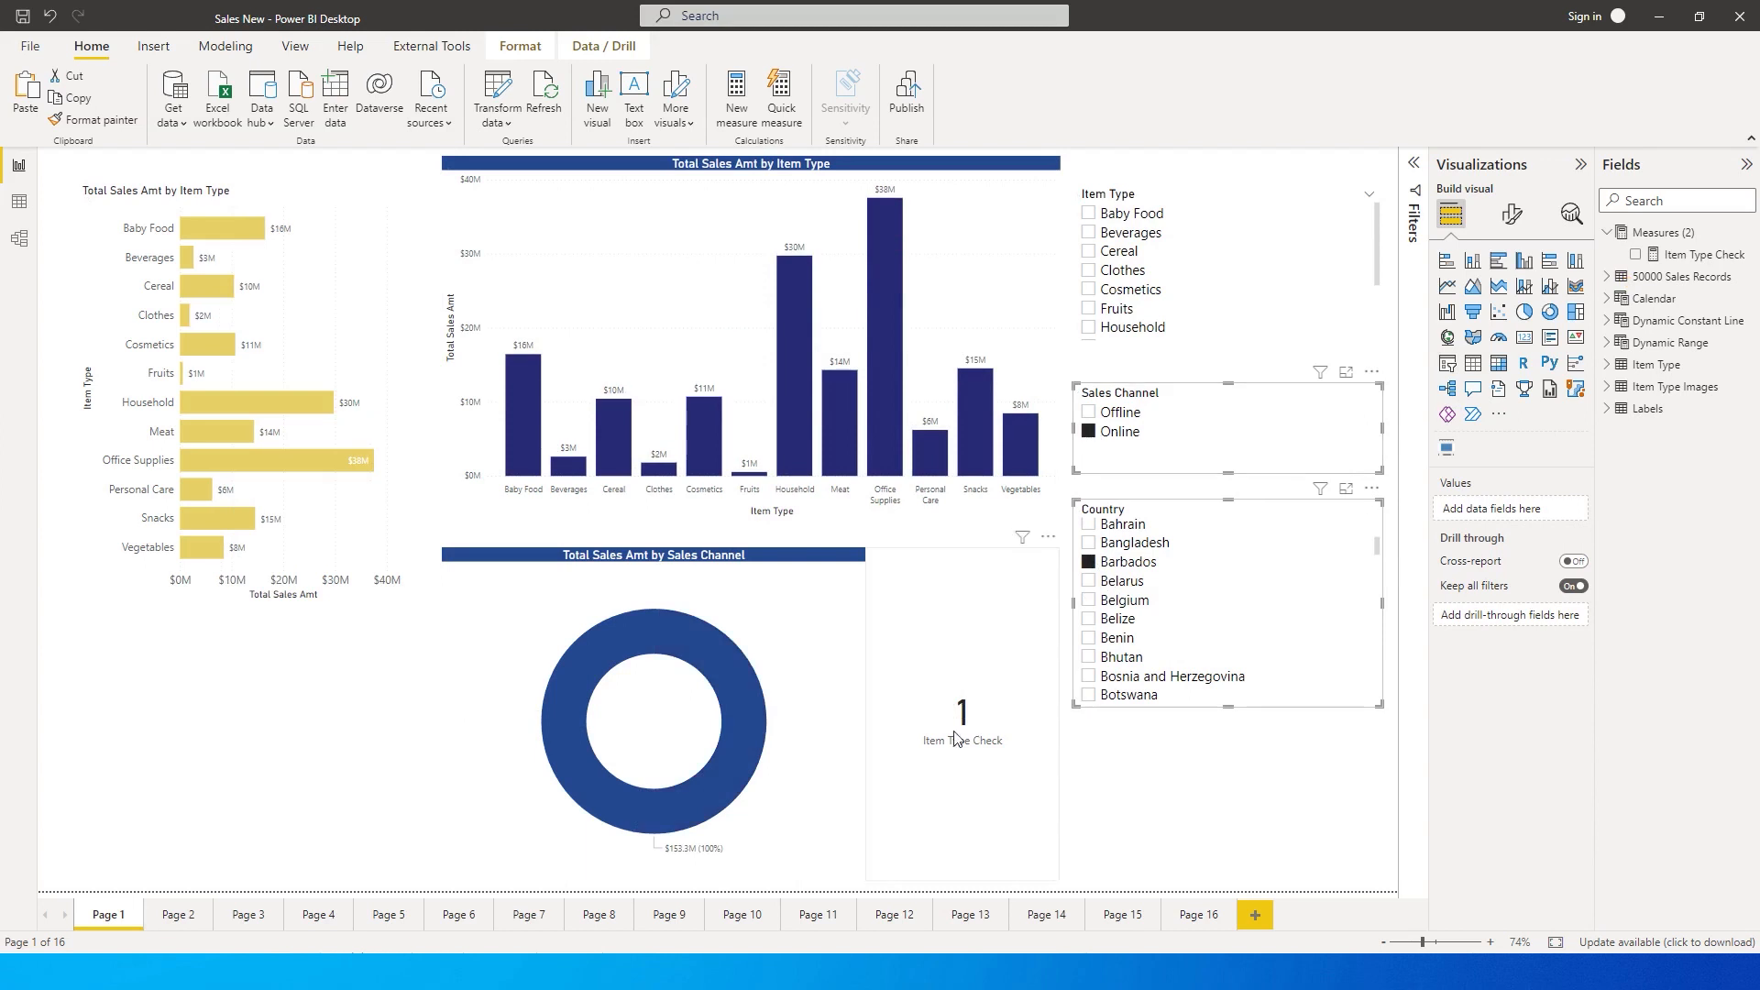
left_click(1089, 432)
left_click(1089, 562)
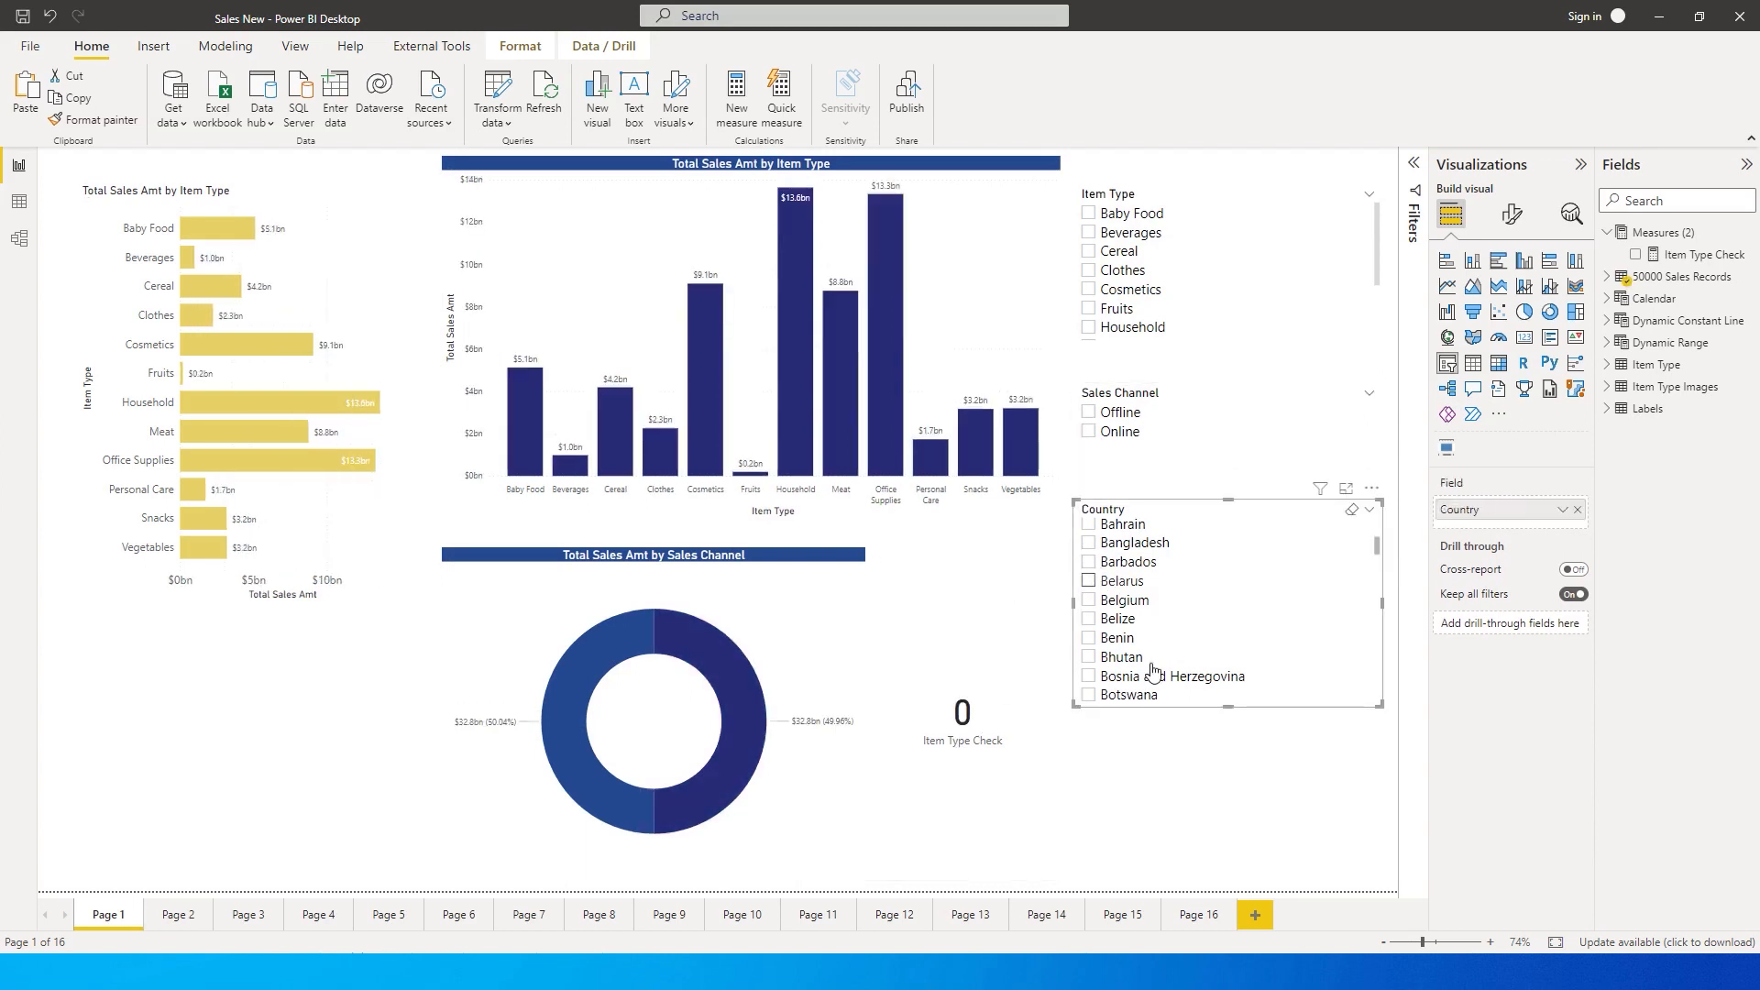
Delete the Item Type Check card from the report page
left_click(1020, 750)
key("Delete")
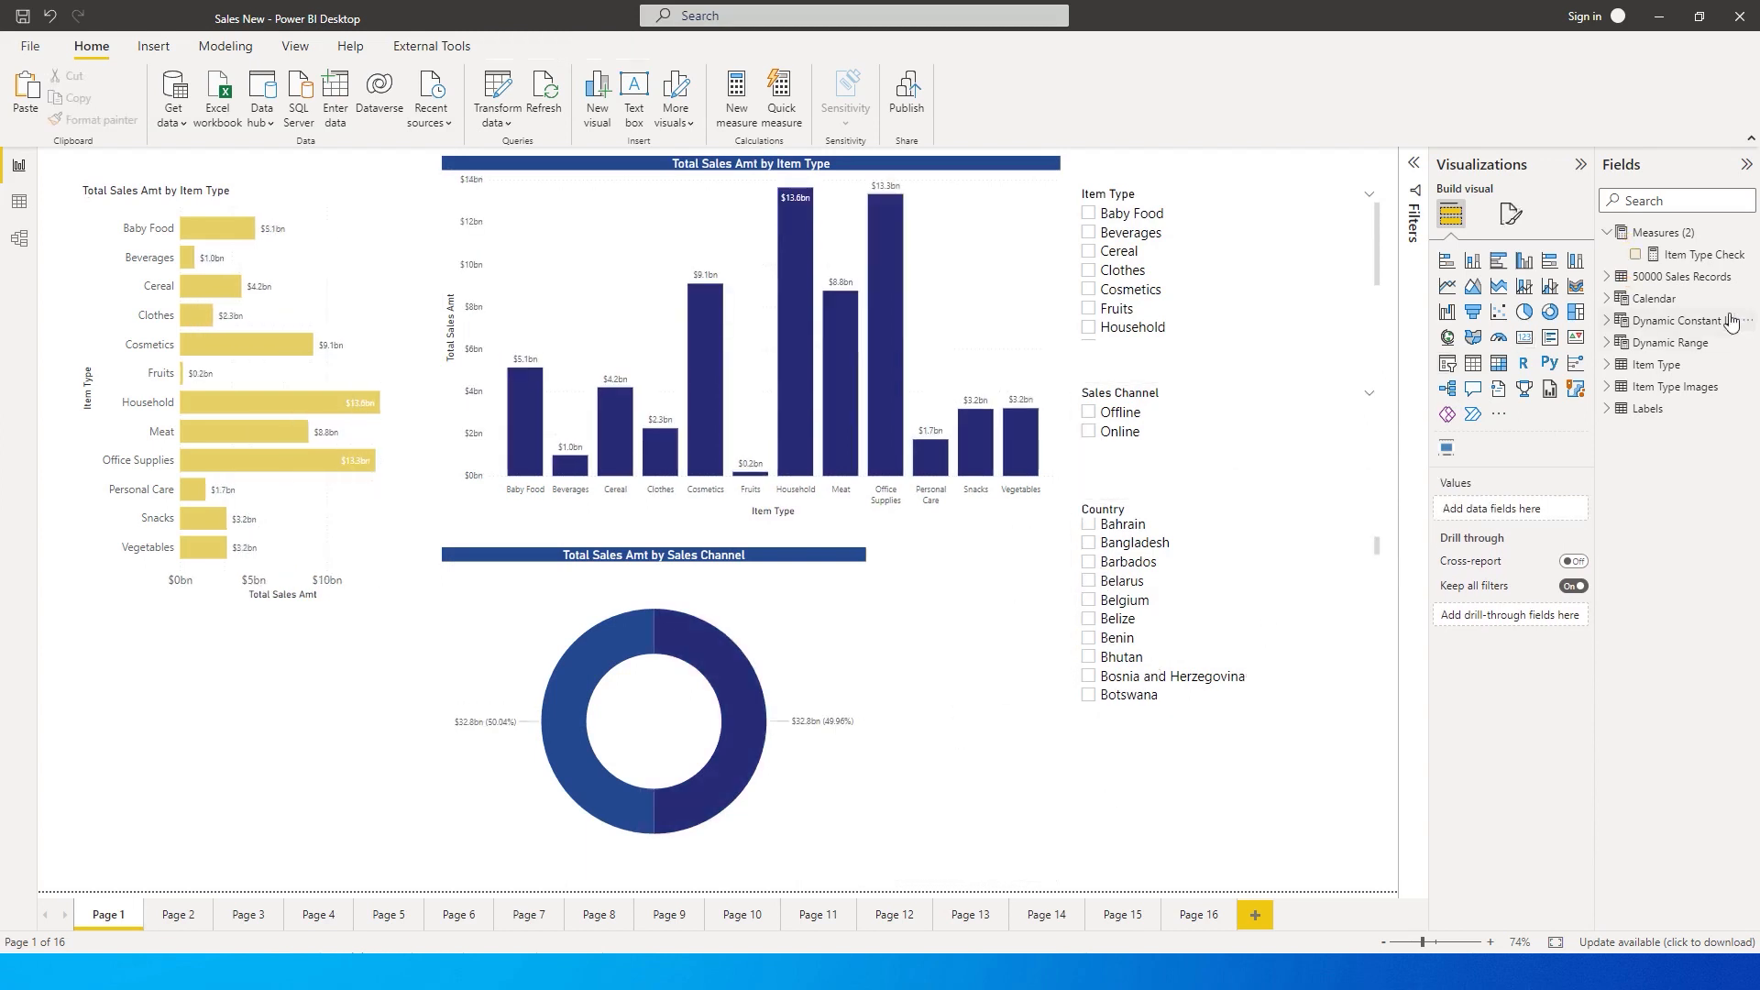
Copy the entire formula of the Item Type Check measure
left_click(1720, 261)
right_click(1719, 261)
left_click(1078, 213)
left_click_drag(425, 202, 122, 169)
key("ctrl+c")
Create a new measure in the Measures table from the copied formula and name it Sales Channel Check
left_click(1732, 255)
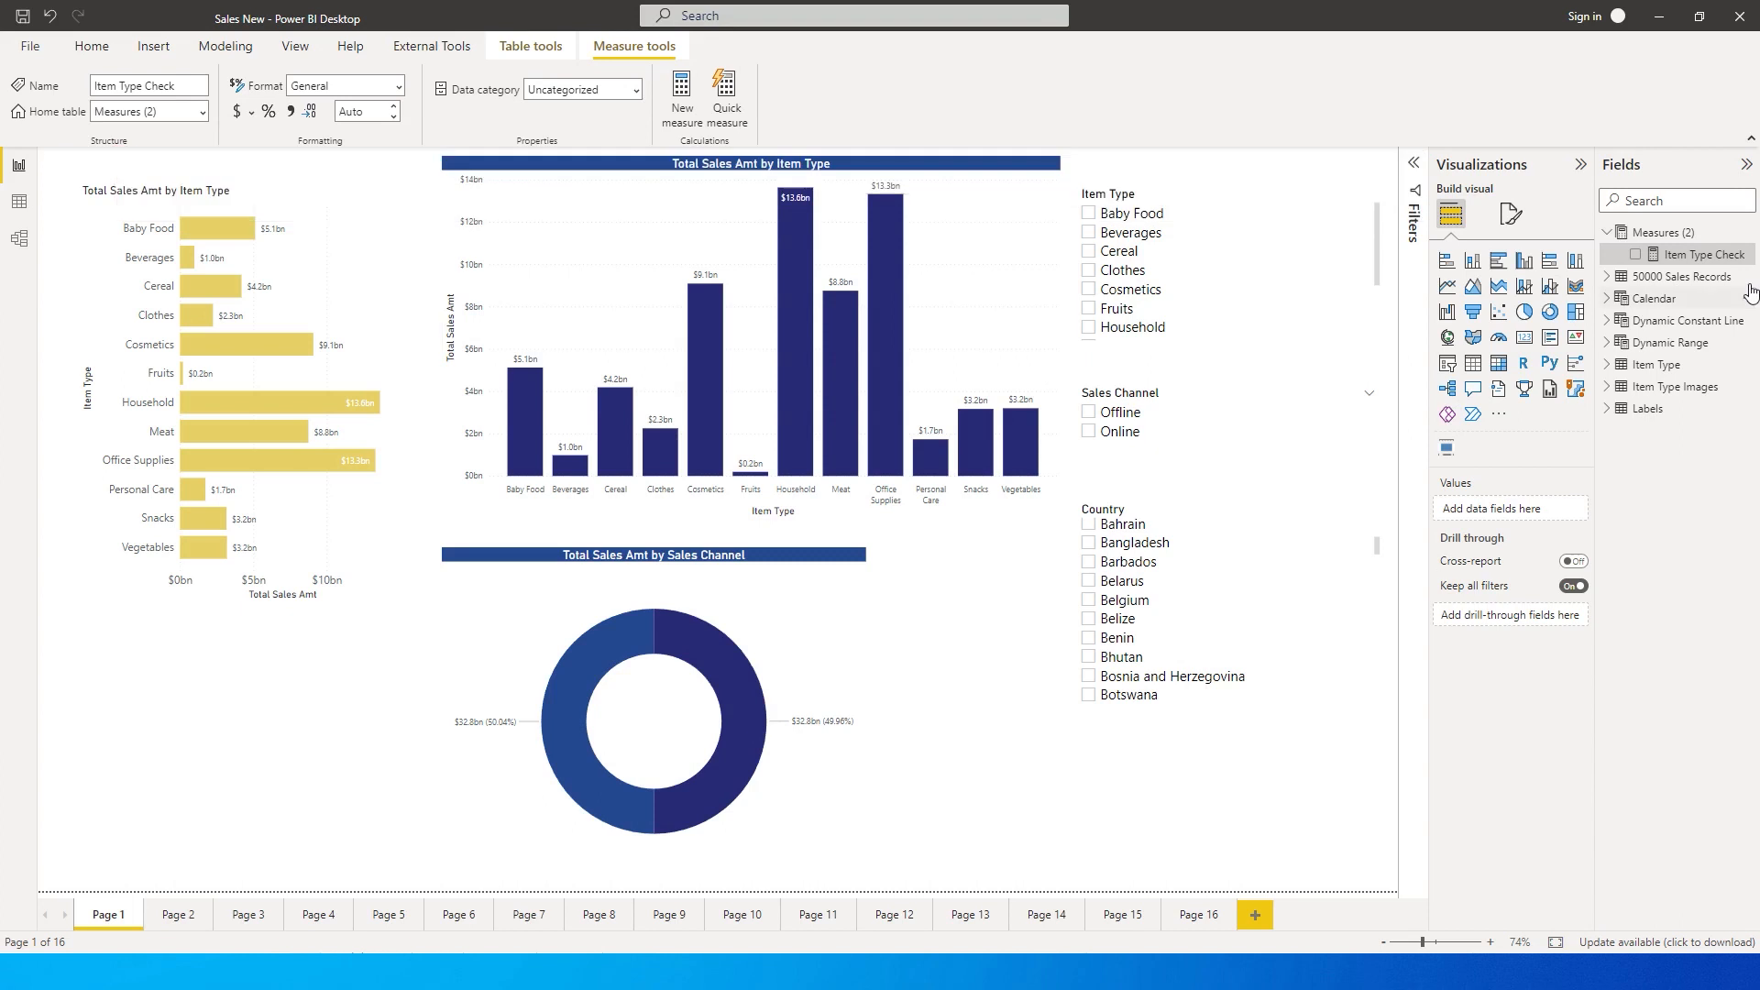
left_click(1748, 232)
left_click(1650, 250)
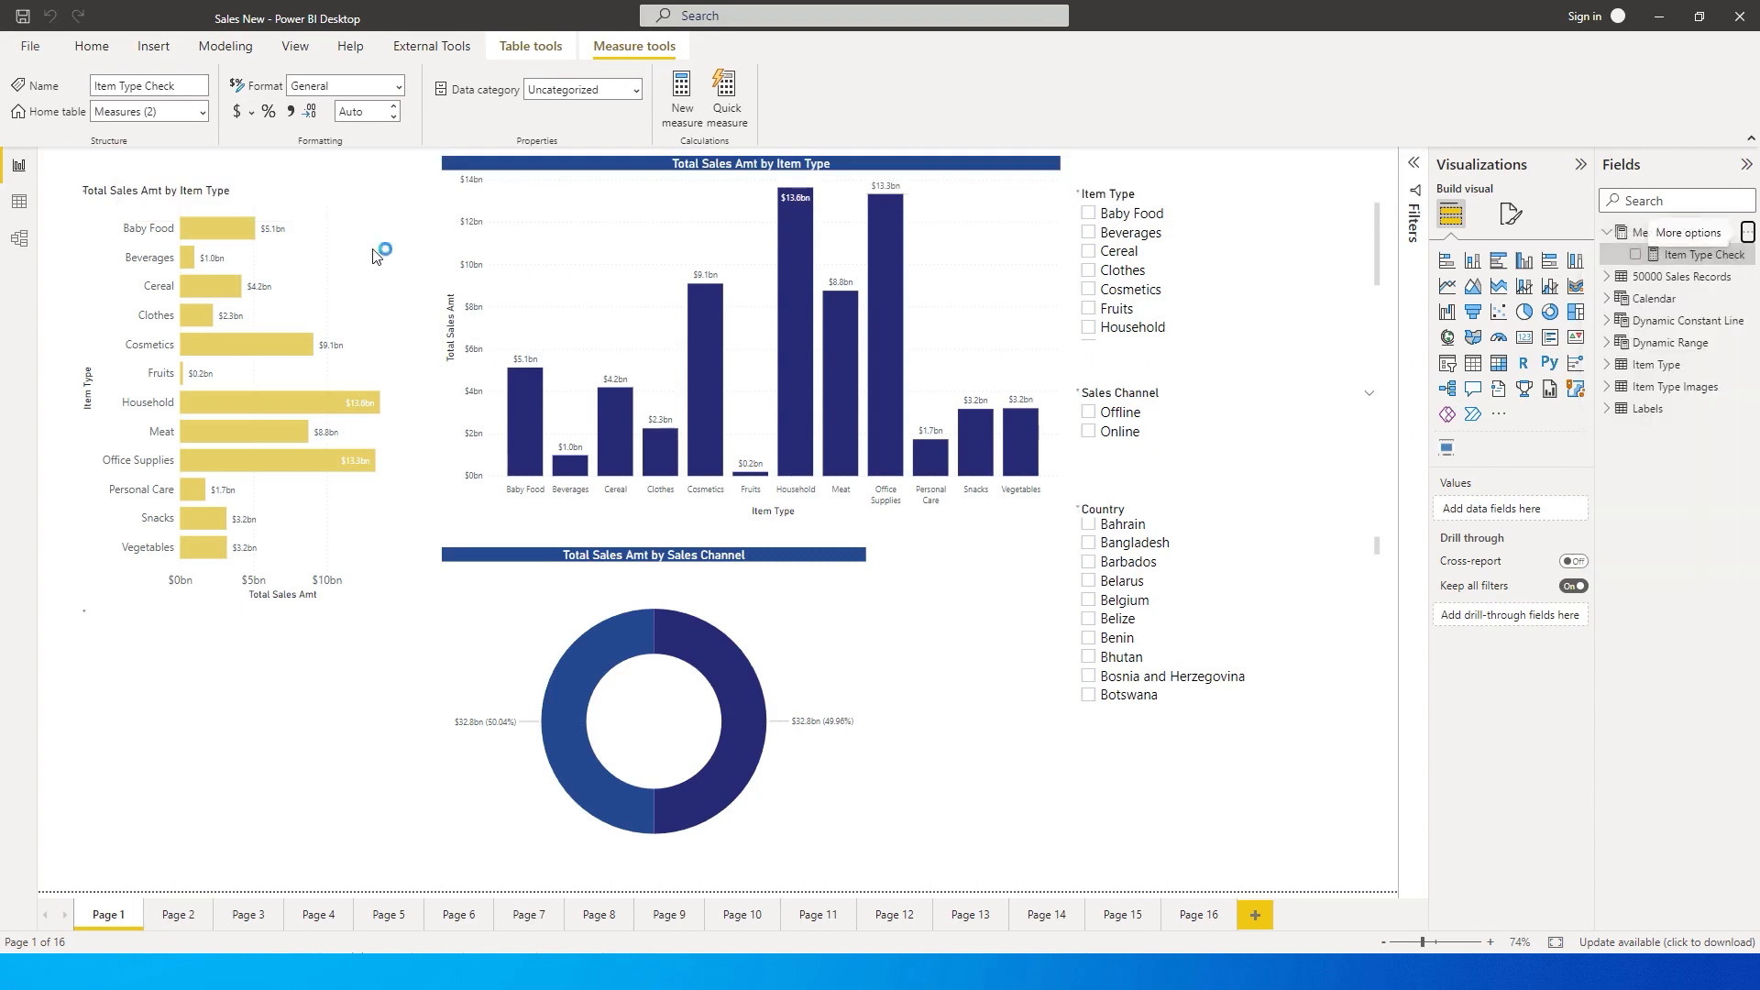
left_click(312, 180)
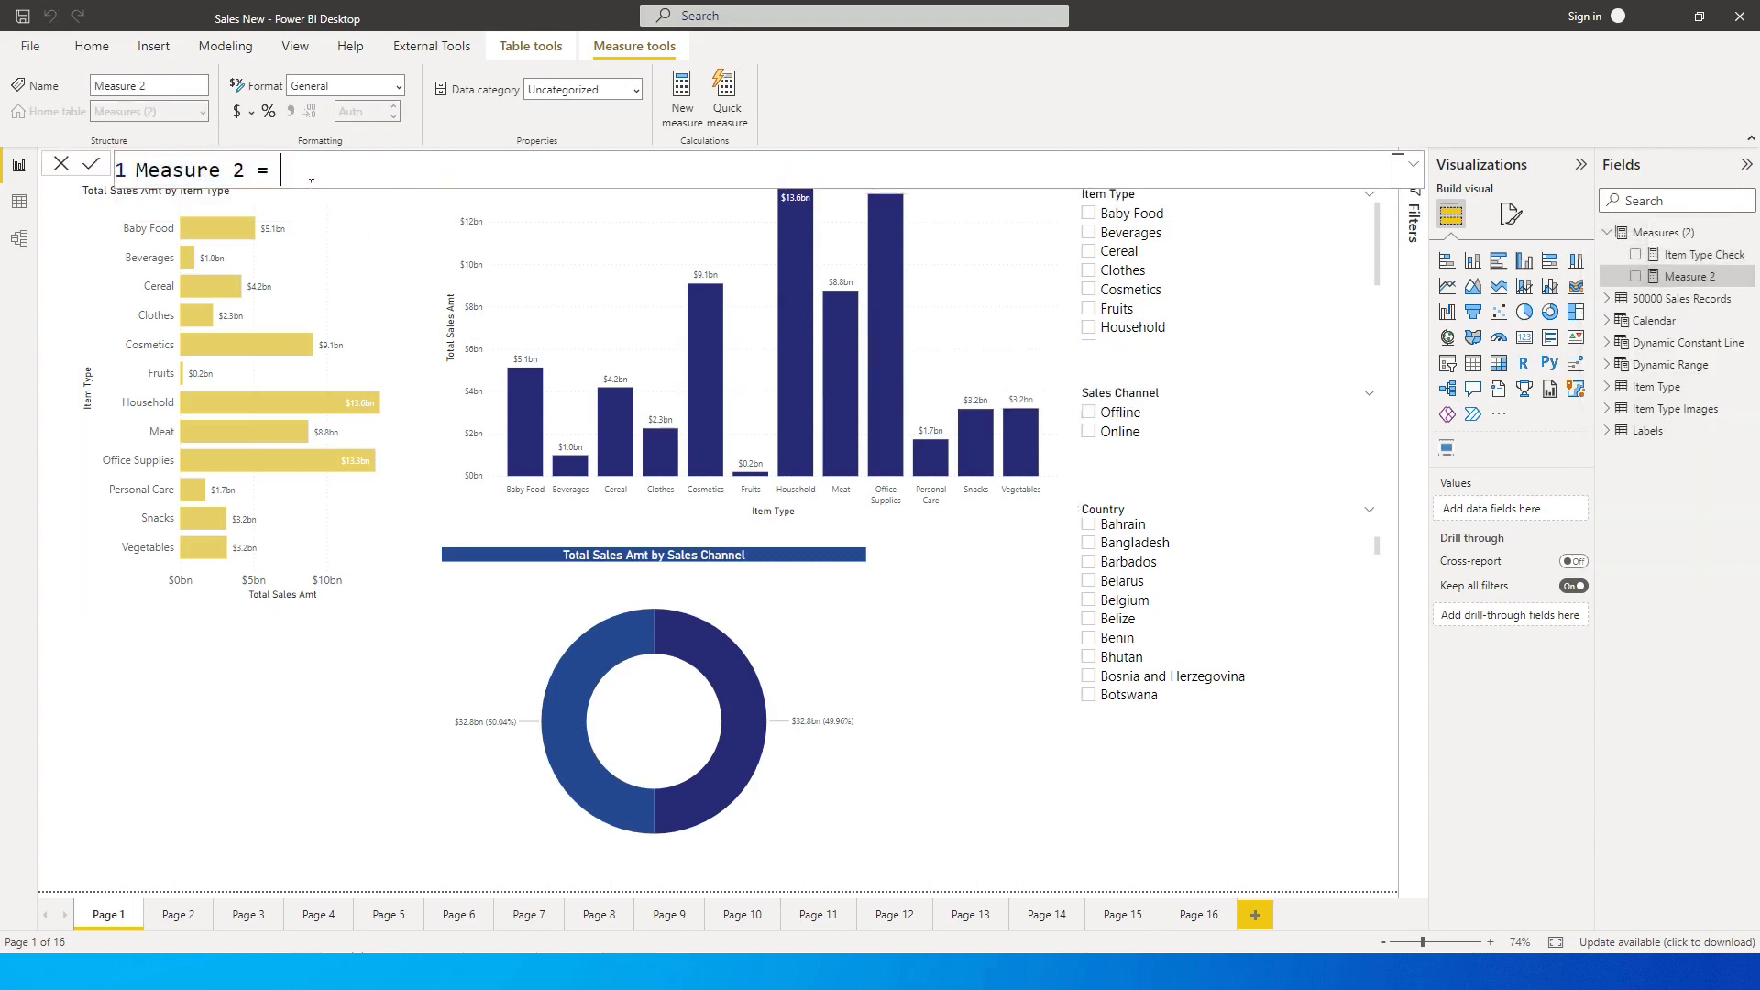
key("ctrl+a")
key("ctrl+v")
left_click(317, 170)
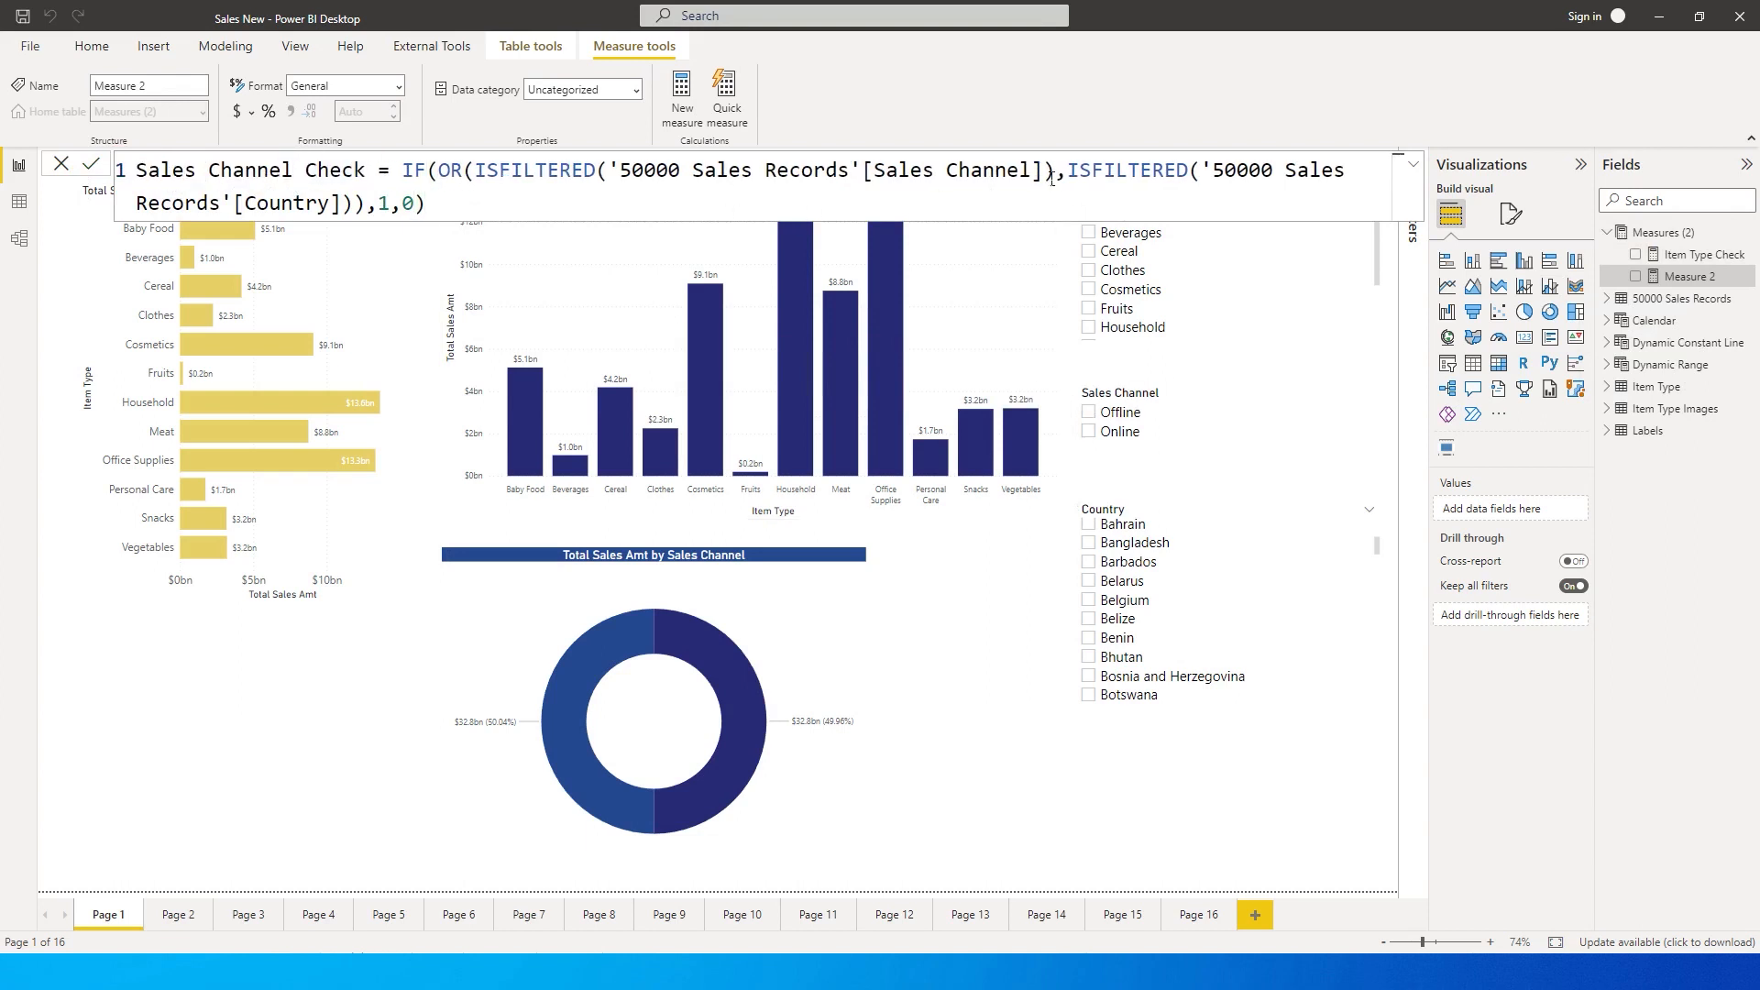
Replace the Sales Channel column in the first ISFILTERED with '50000 Sales Records'[Item Type] and commit the Sales Channel Check measure
left_click_drag(1042, 183, 621, 183)
key("BackSpace")
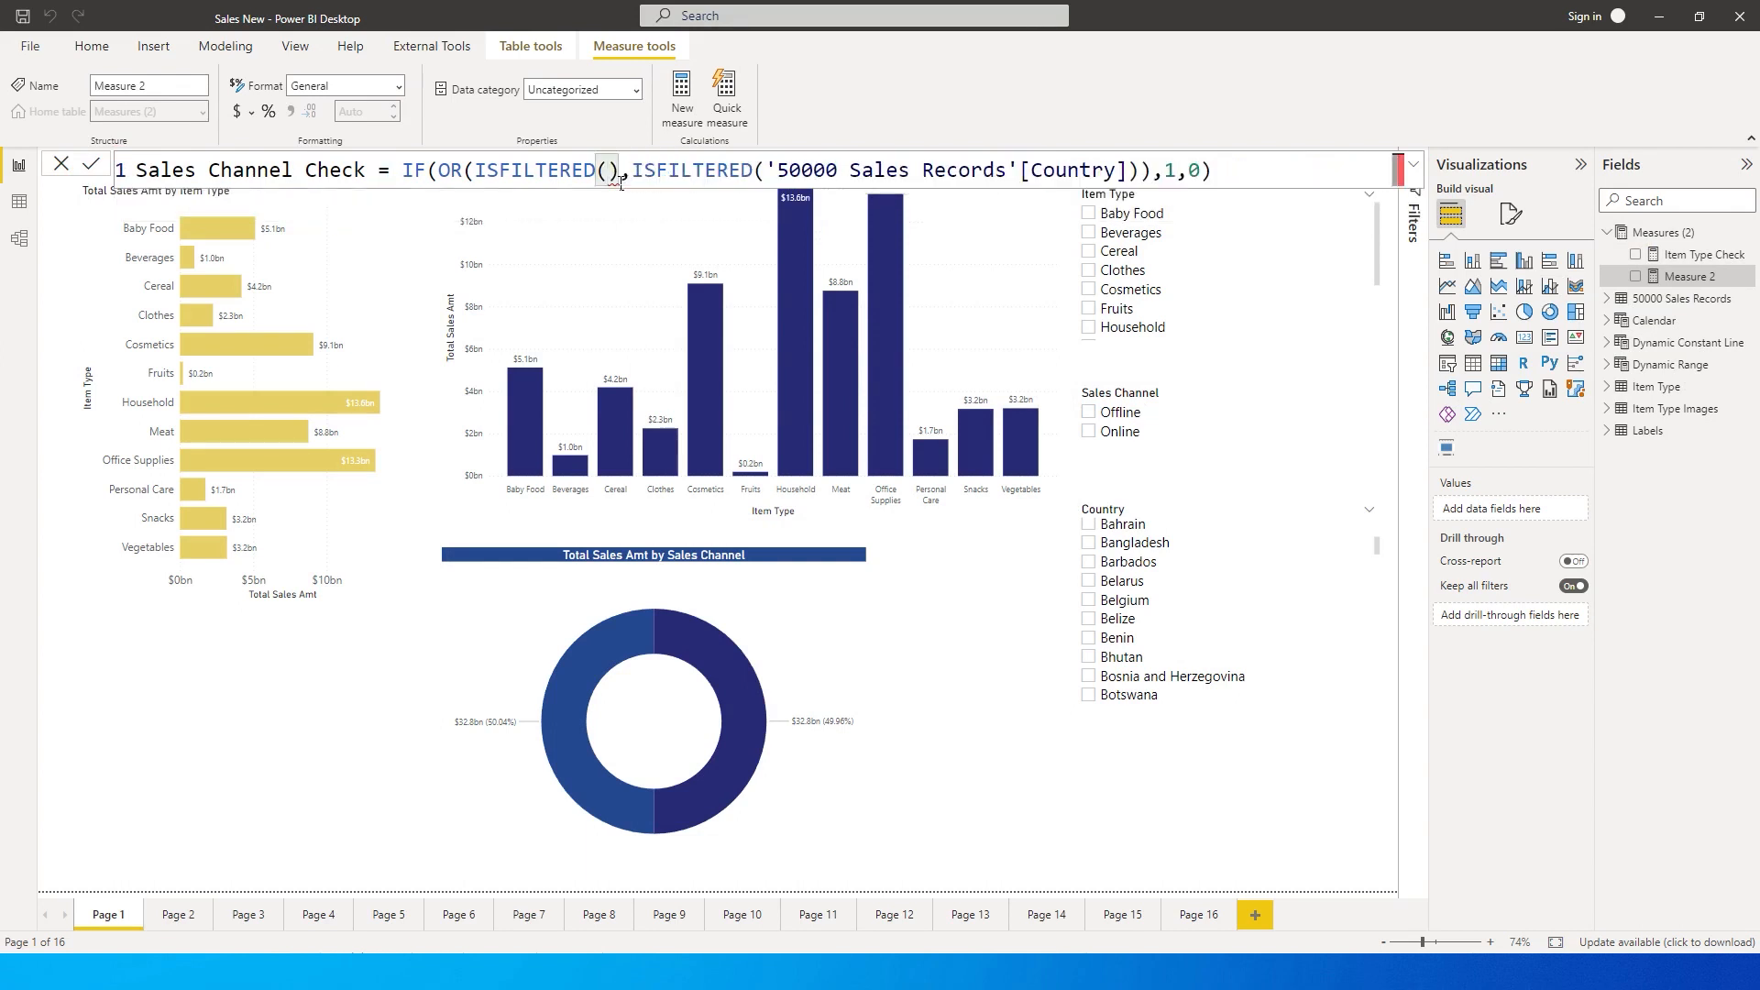
type("item")
key("Up")
key("Tab")
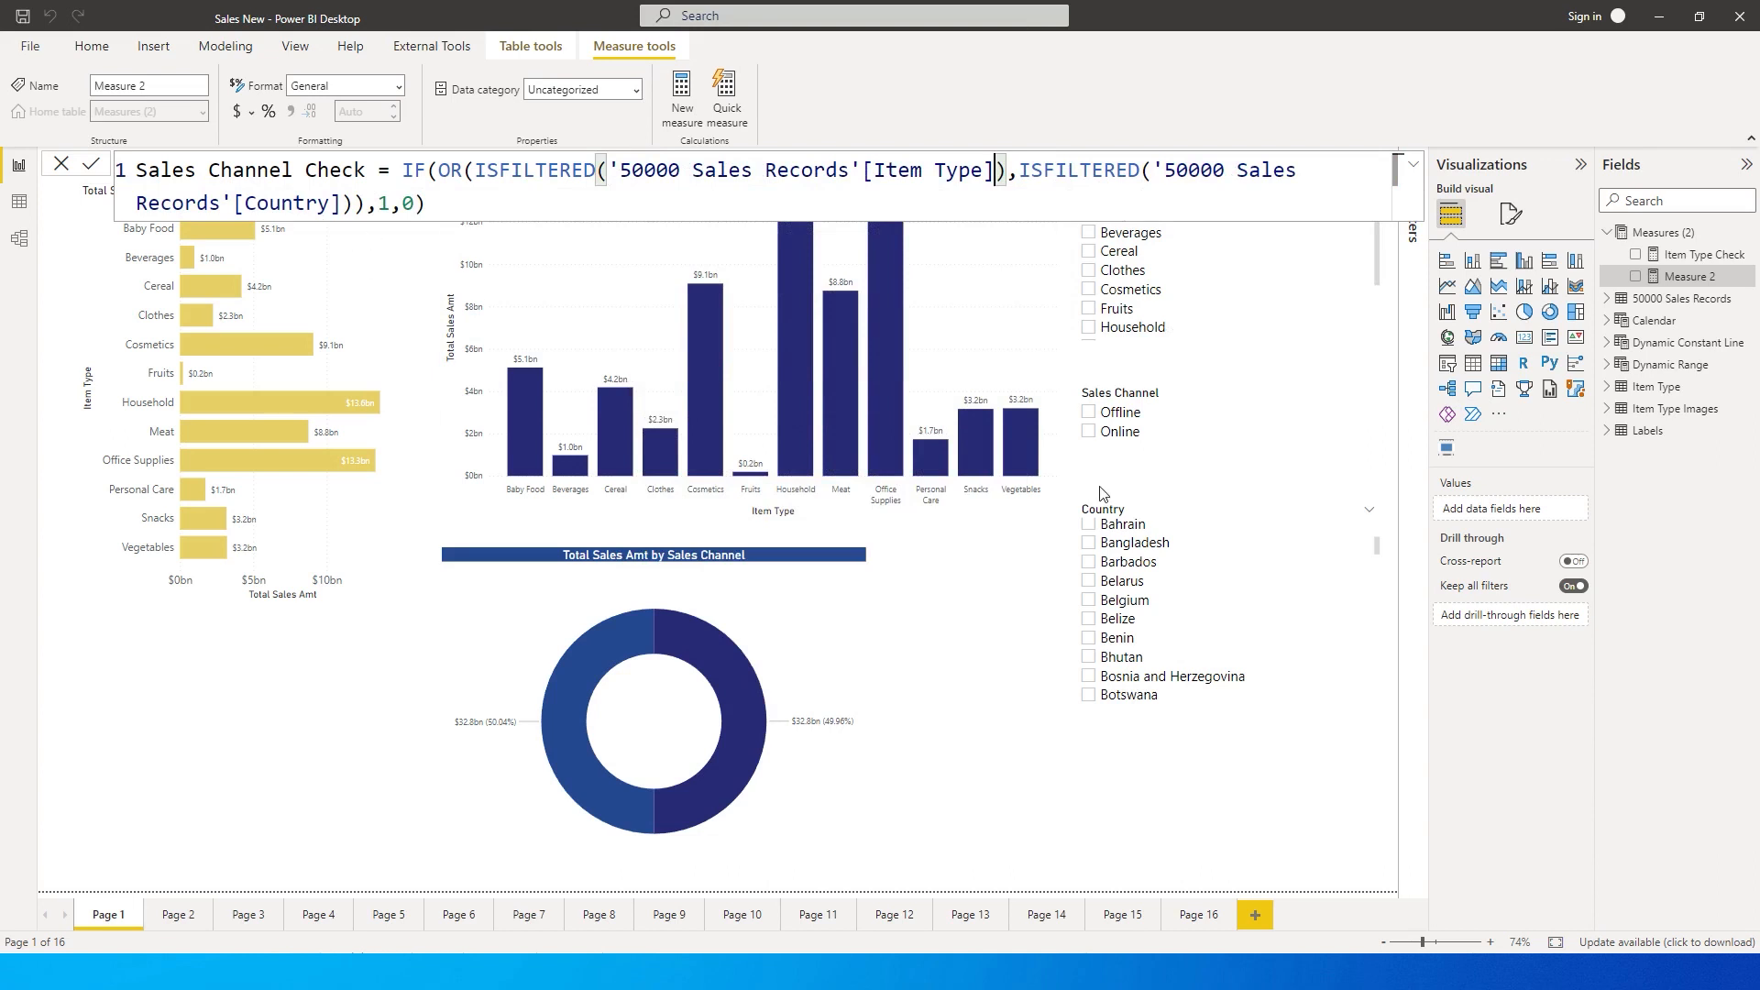
left_click(454, 205)
key("Return")
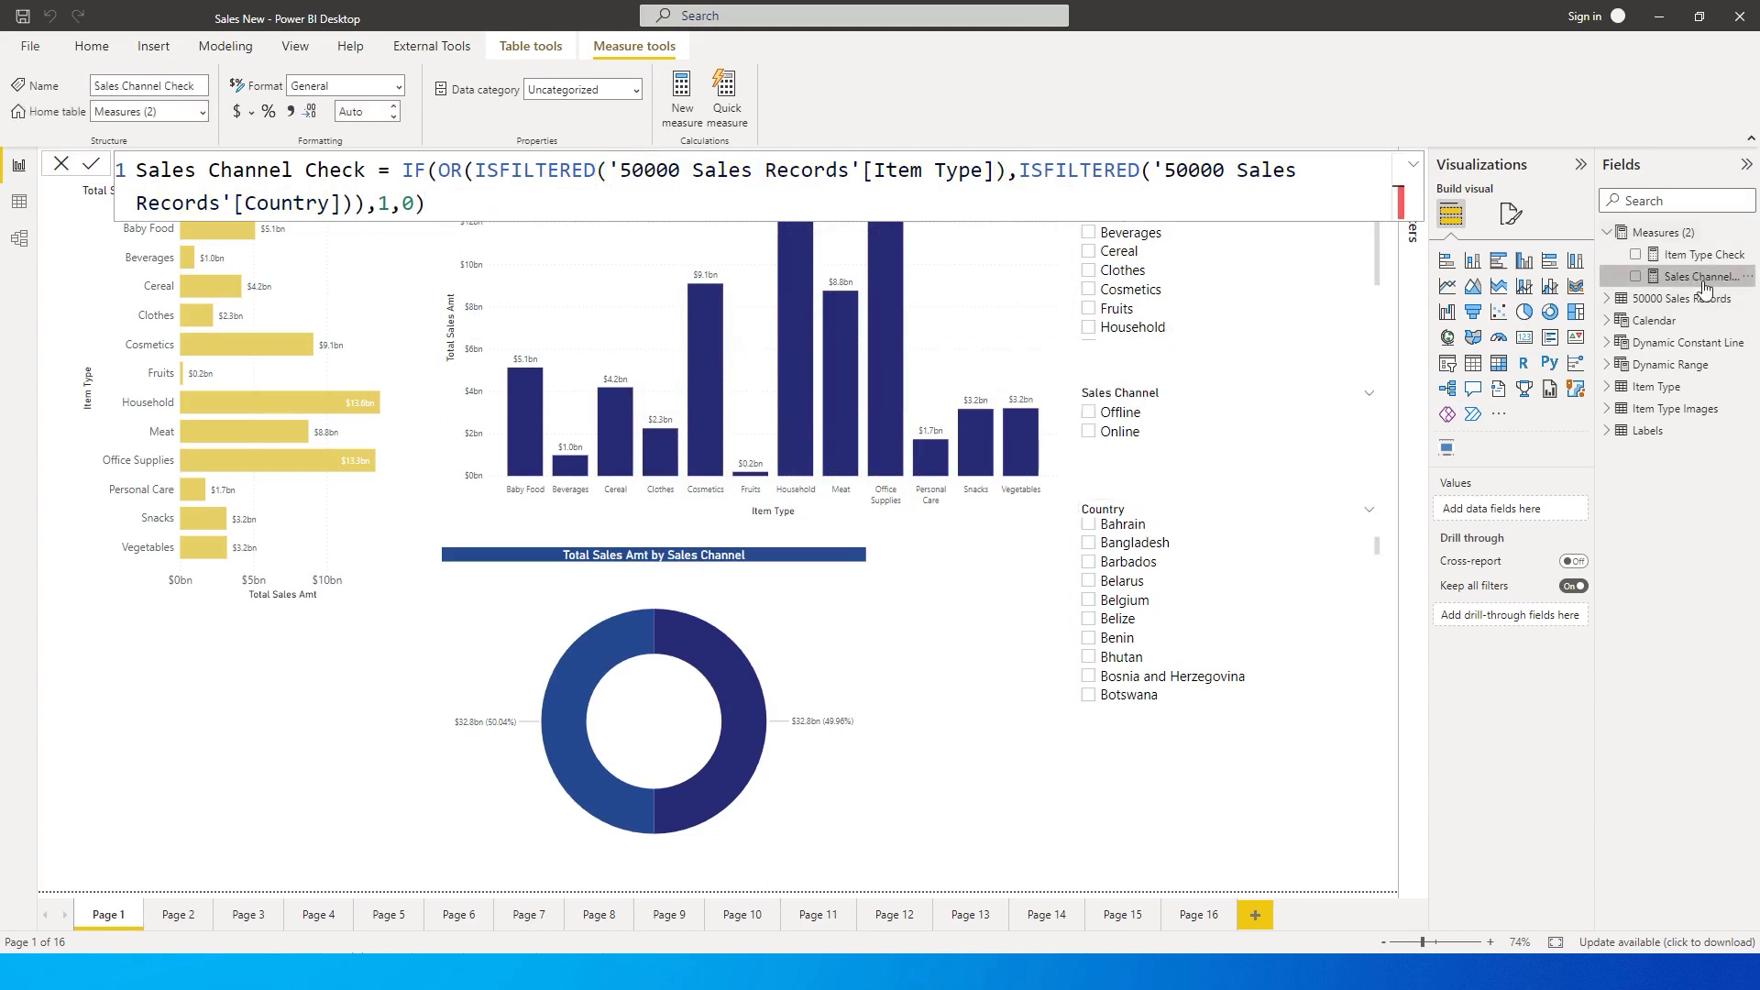
left_click(1332, 750)
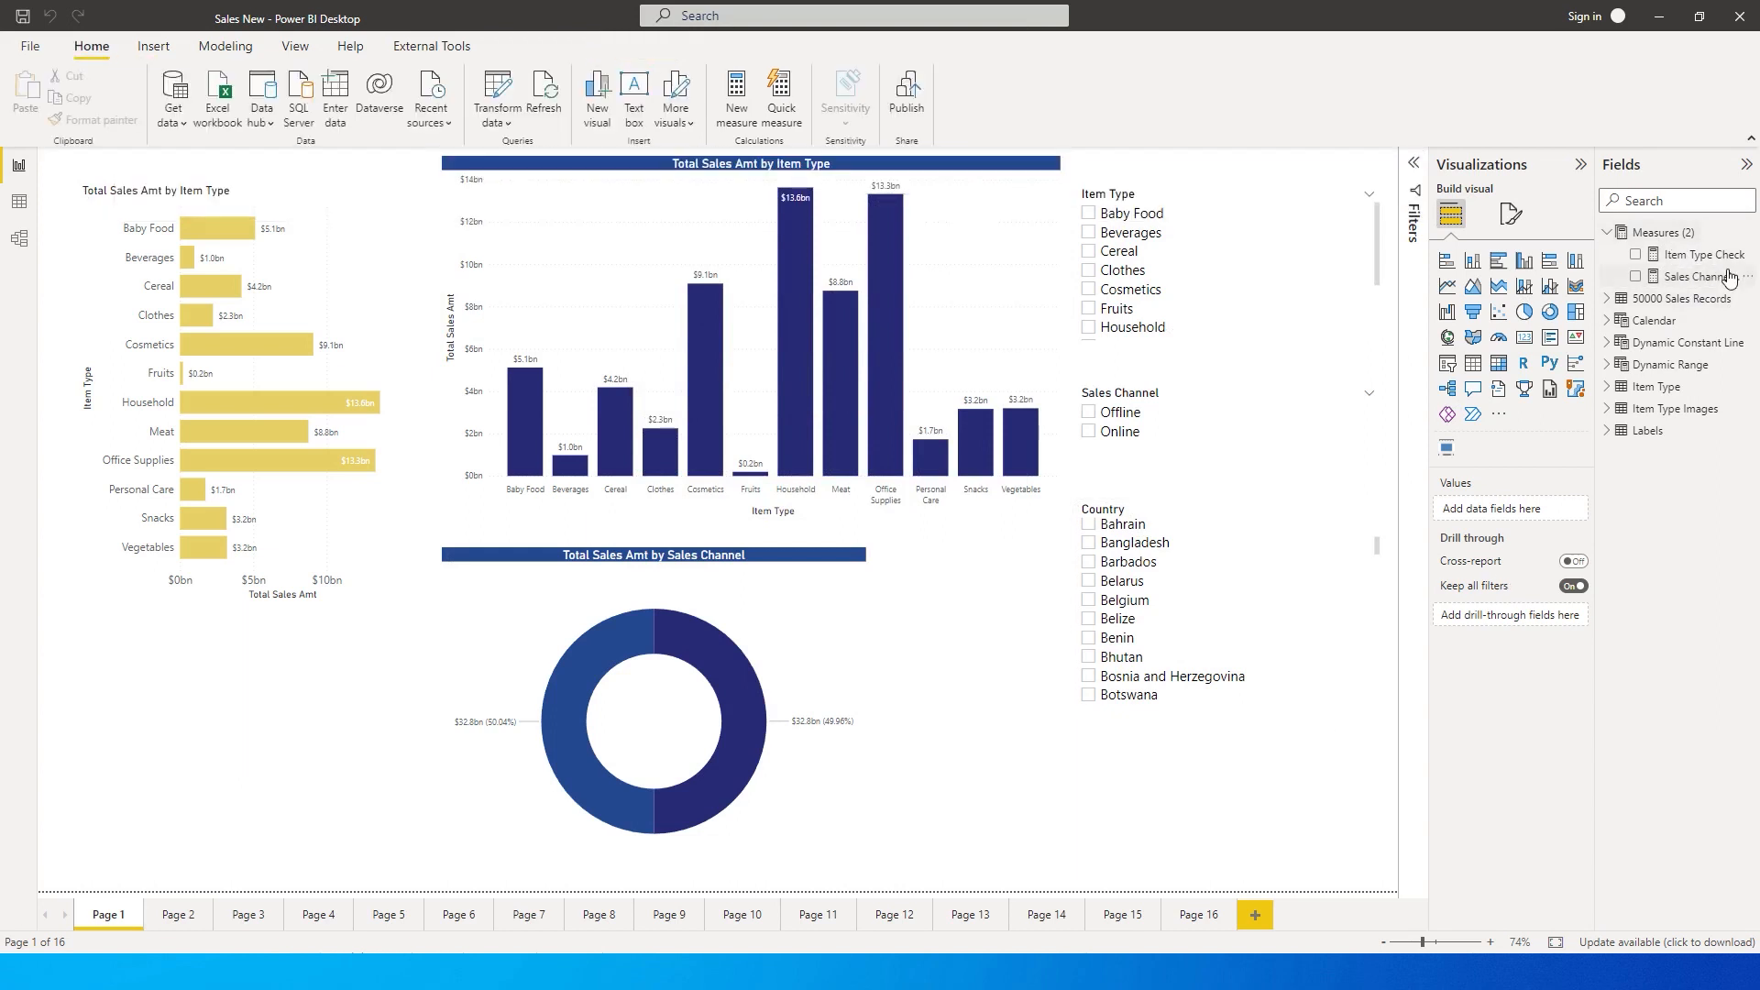
Create another measure in the Measures table from the copied formula and name it Country Check
left_click(1733, 277)
left_click(1743, 234)
left_click(1504, 240)
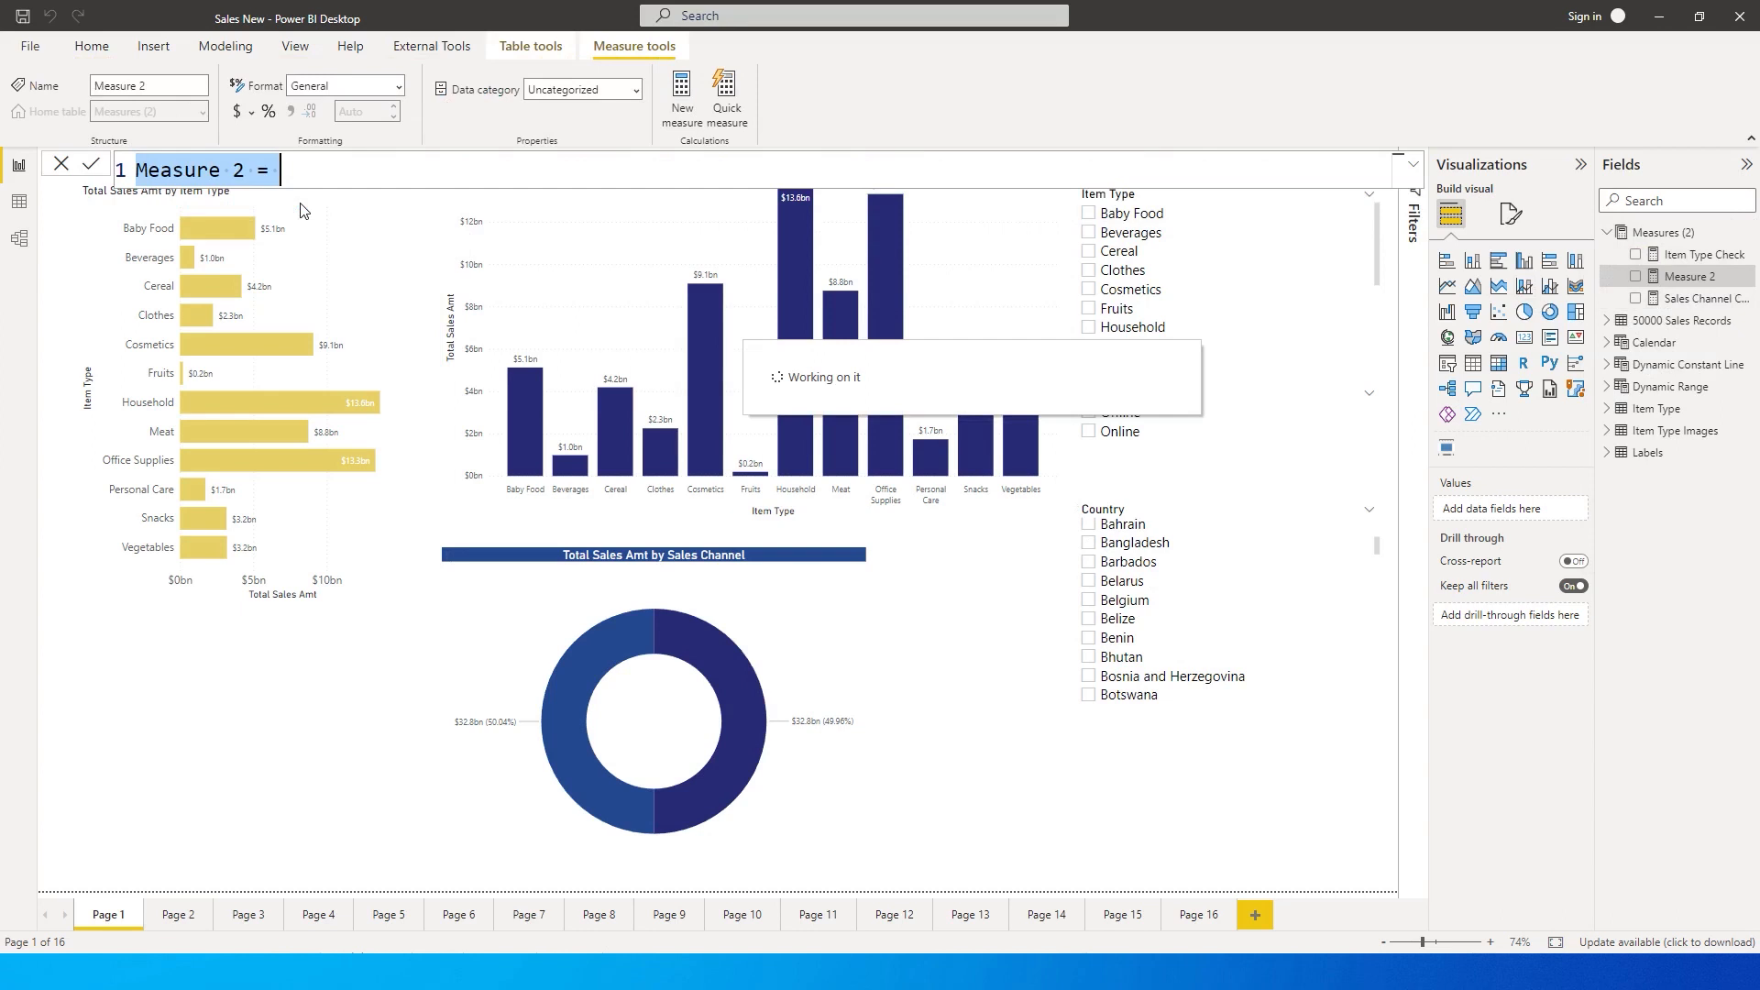
left_click_drag(359, 178, 115, 176)
key("ctrl+v")
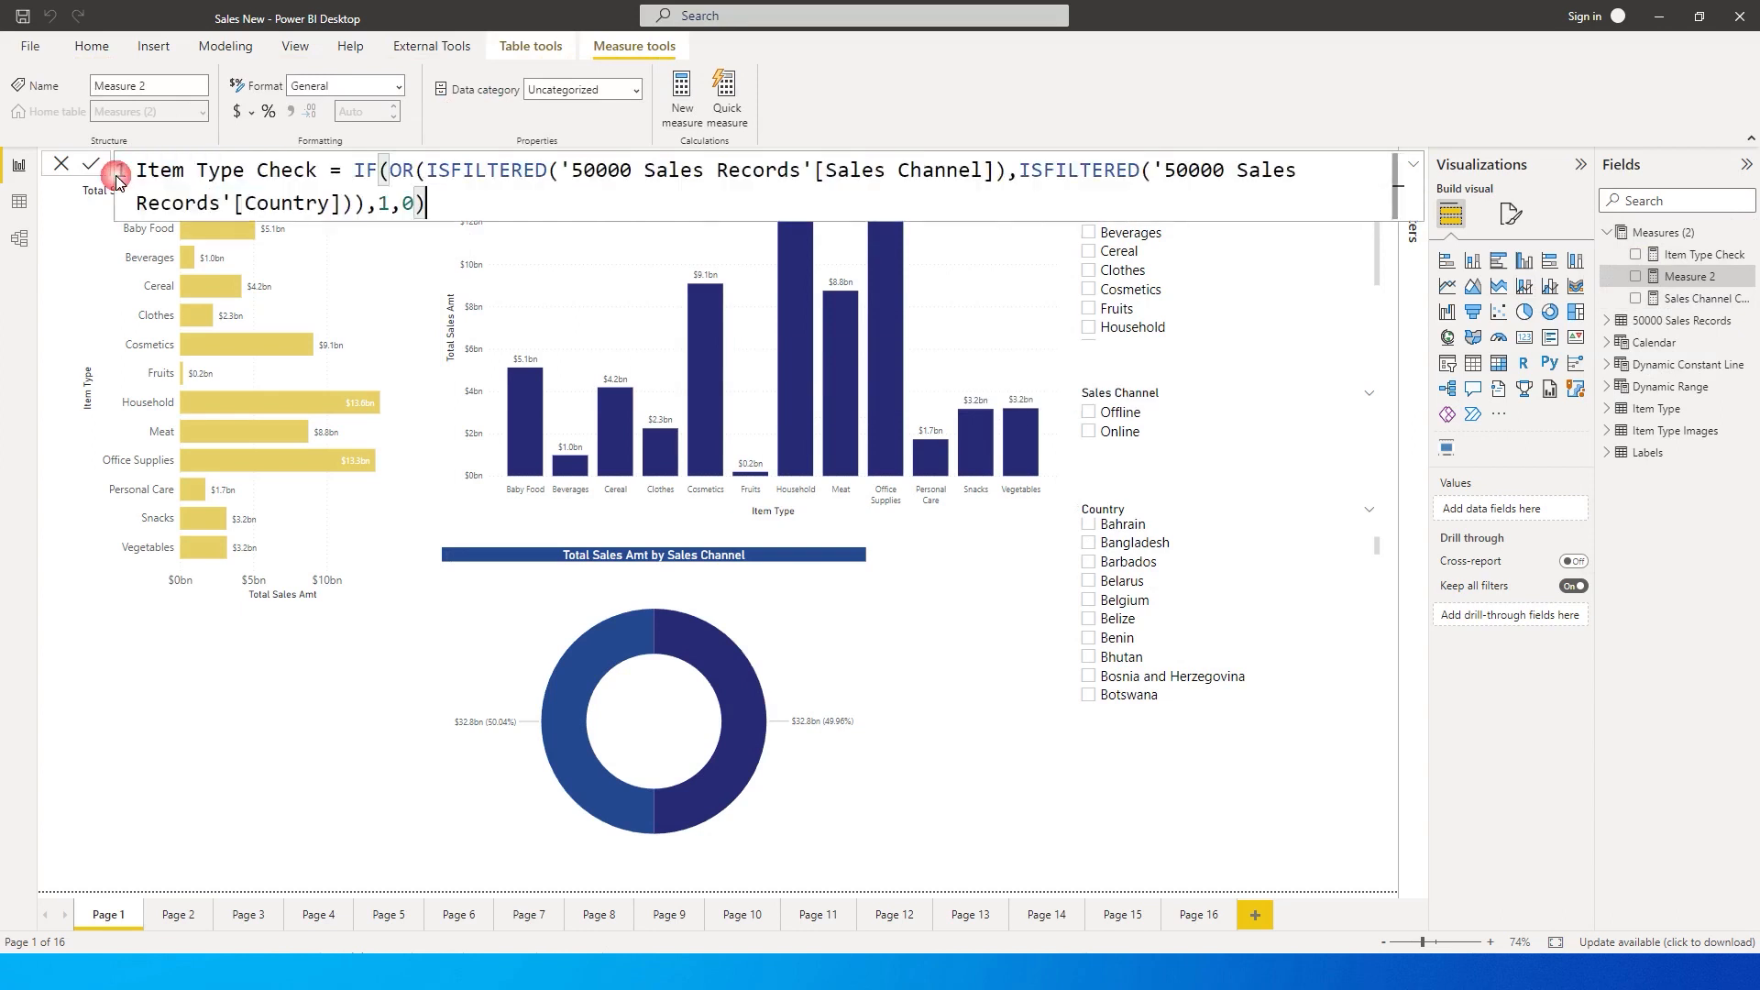
left_click_drag(246, 172, 61, 177)
type("Country")
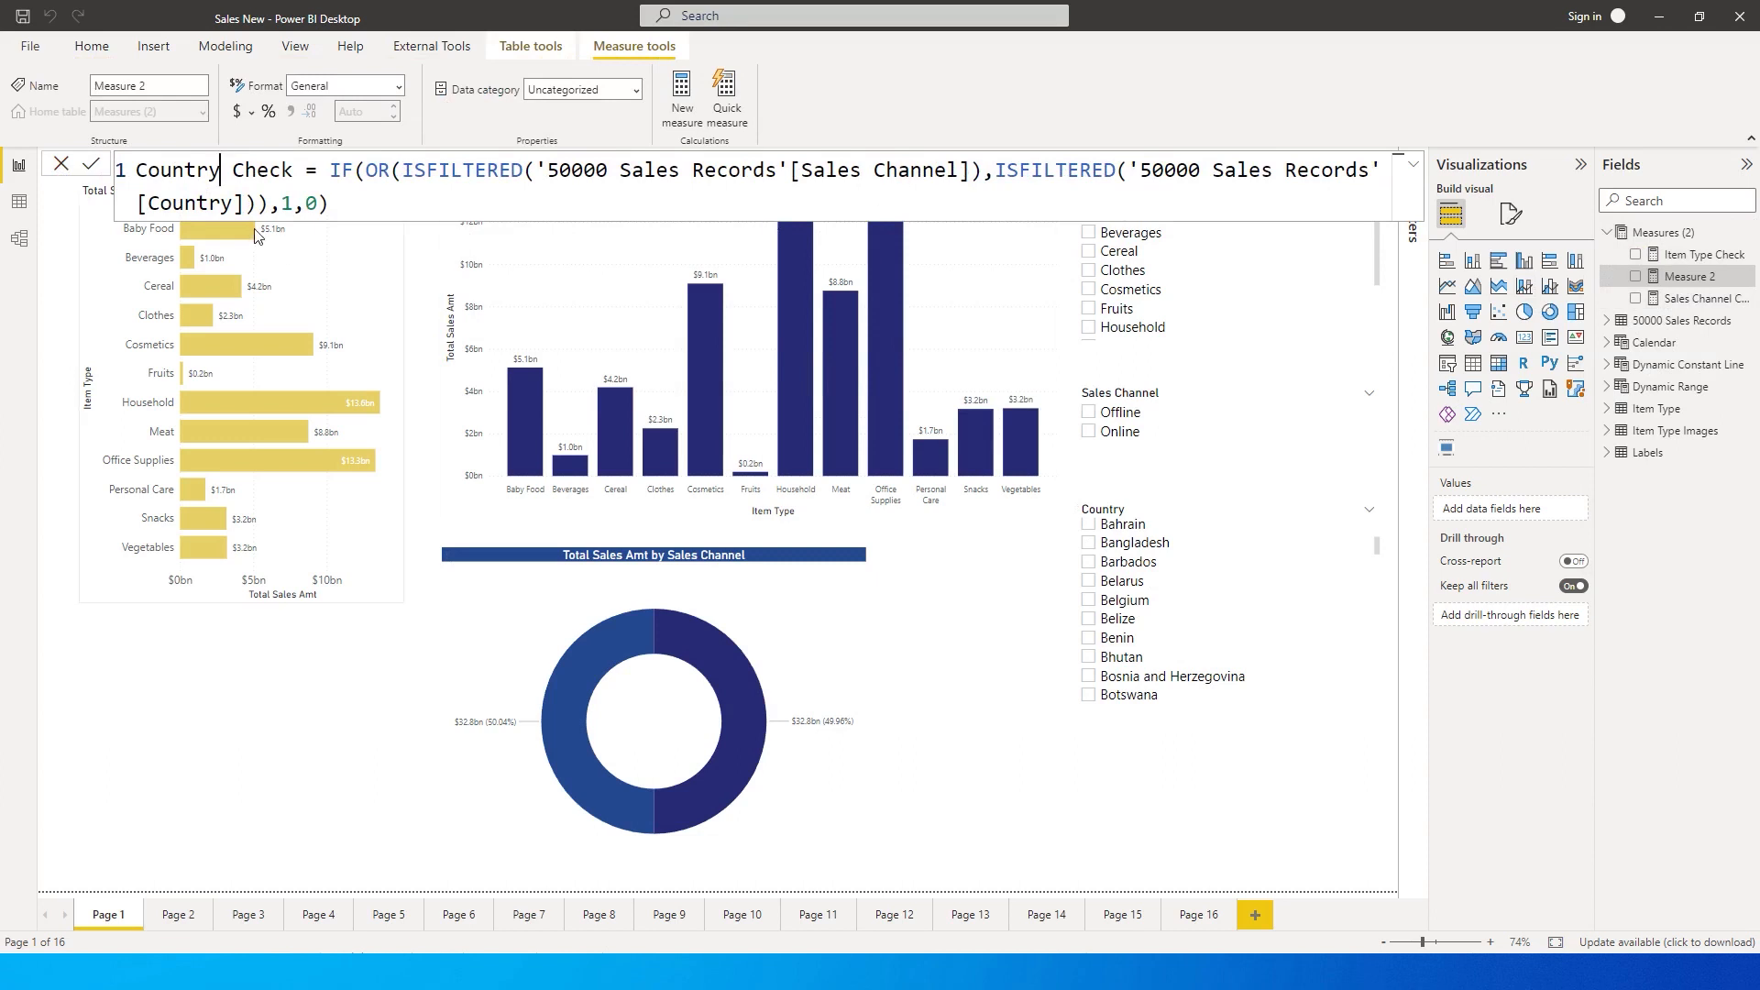
Replace the Country column in the second ISFILTERED with '50000 Sales Records'[Item Type] and commit the Country Check measure
left_click_drag(246, 203, 1137, 174)
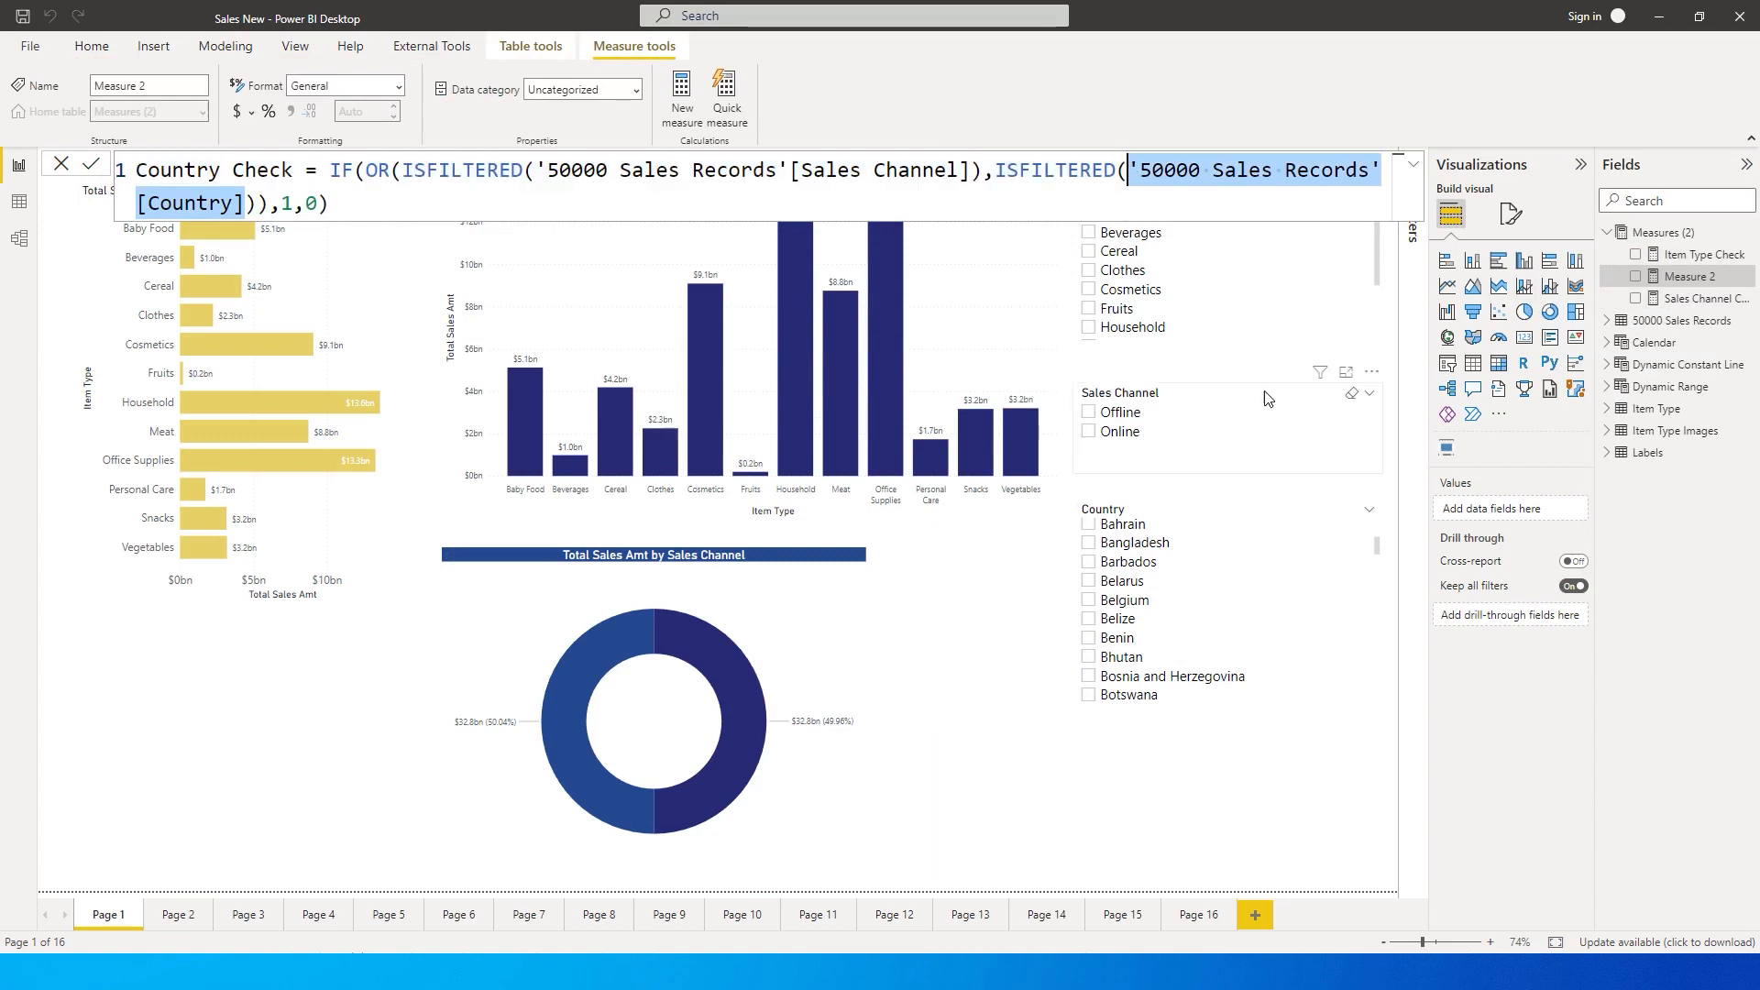
type("Item")
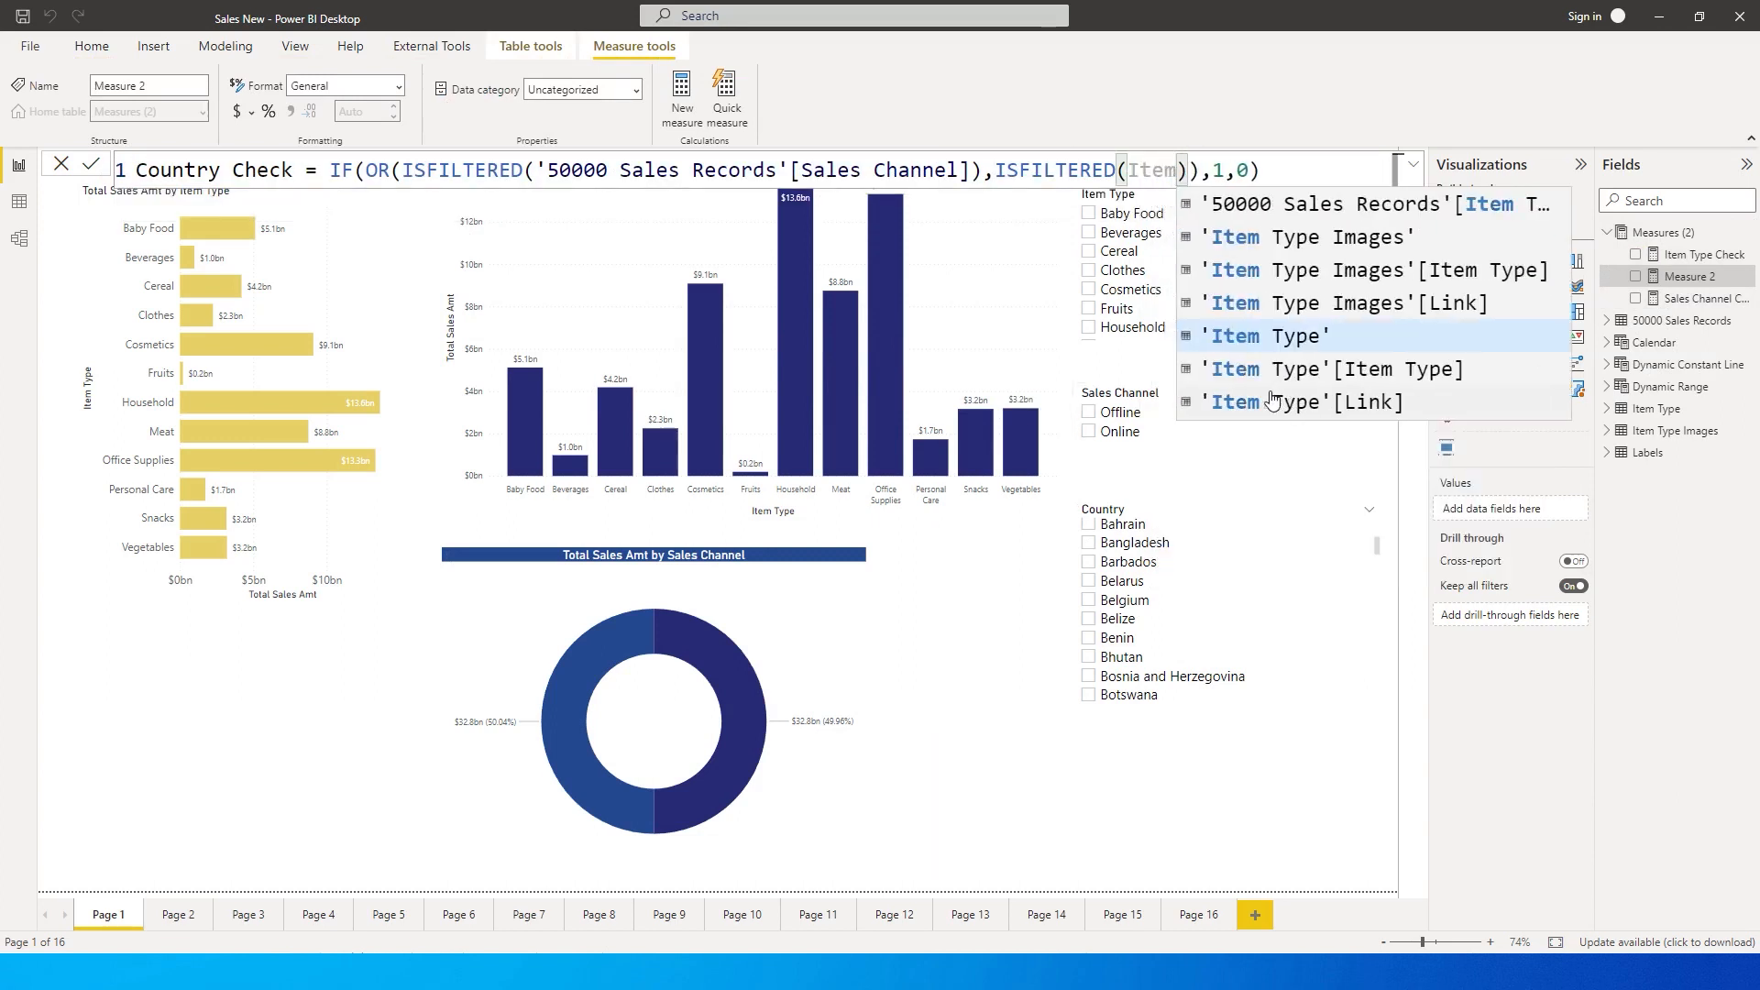
key("Up")
key("Up")
key("Up")
key("Up")
key("Tab")
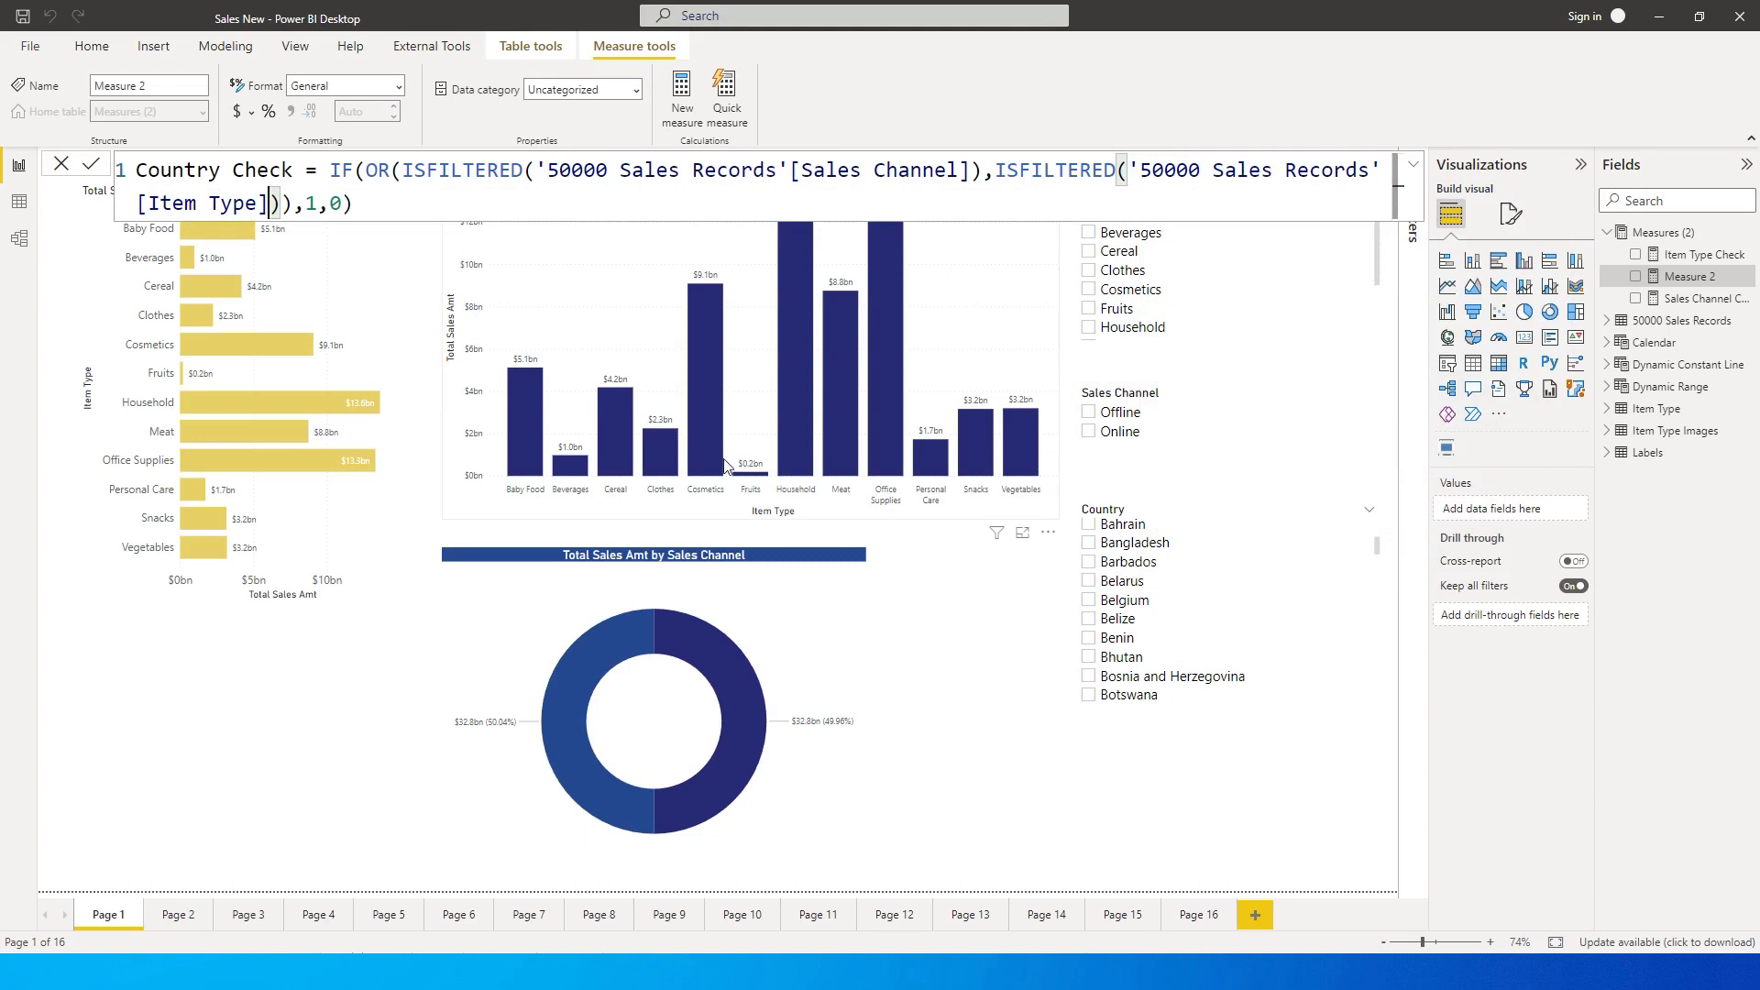
left_click(422, 208)
key("Return")
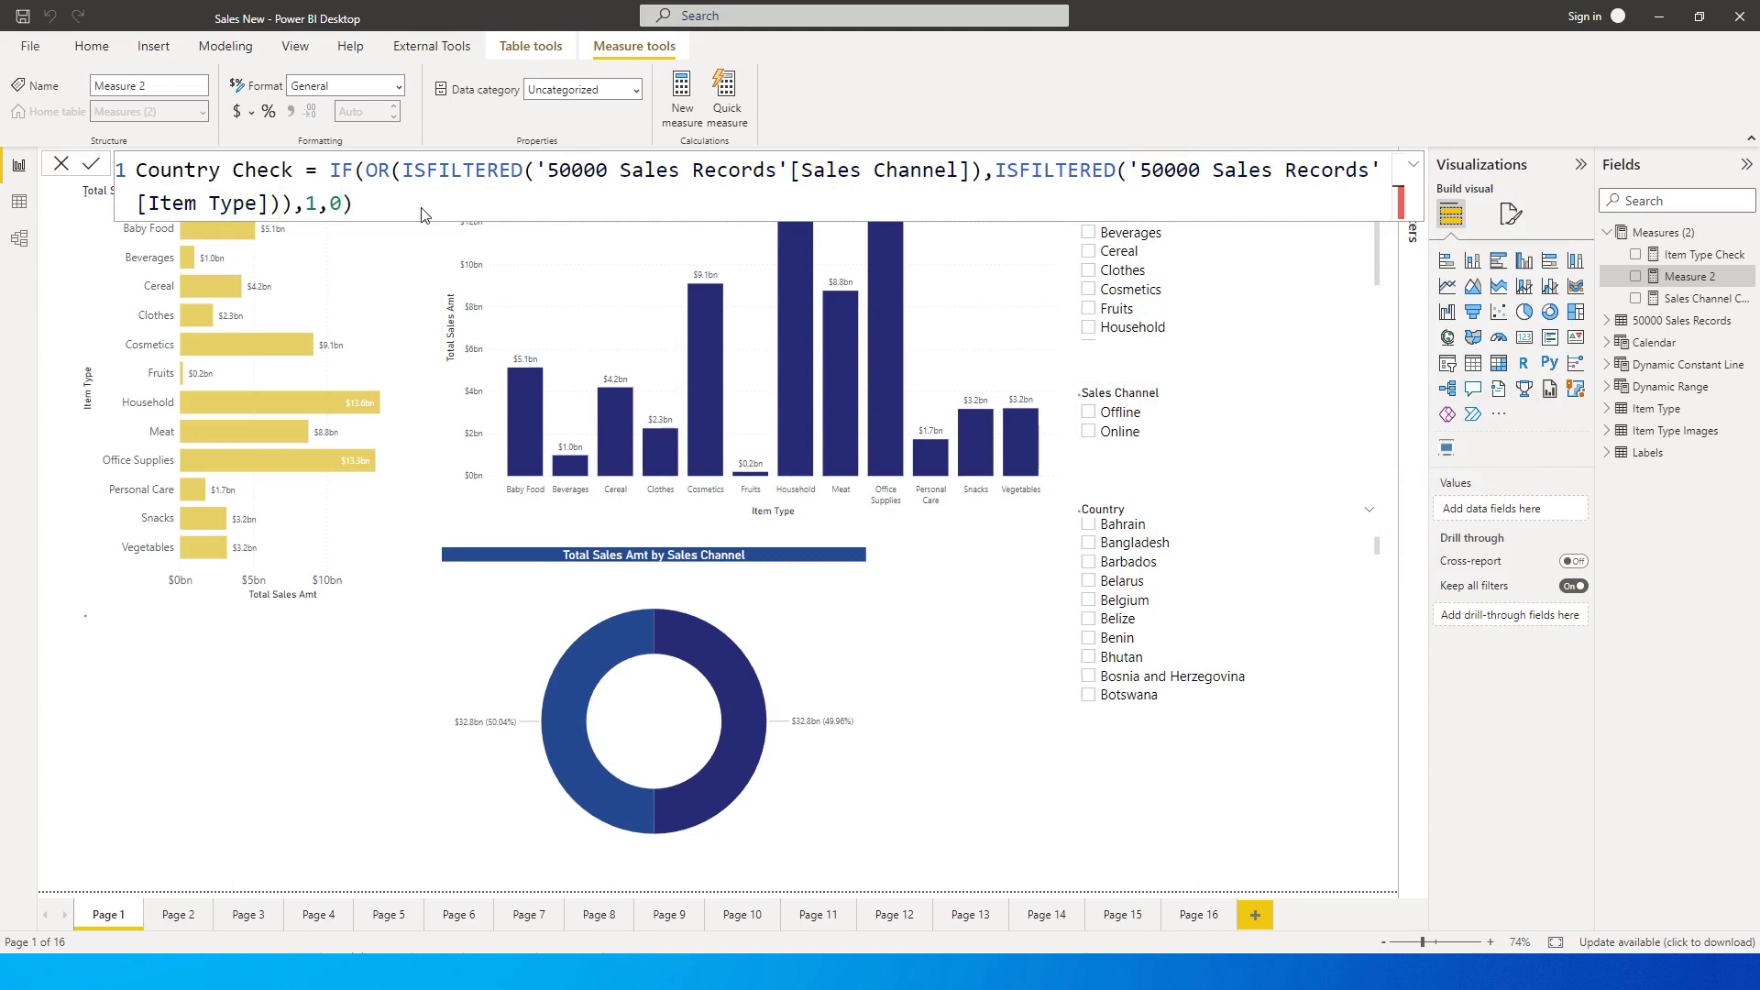
left_click(1208, 785)
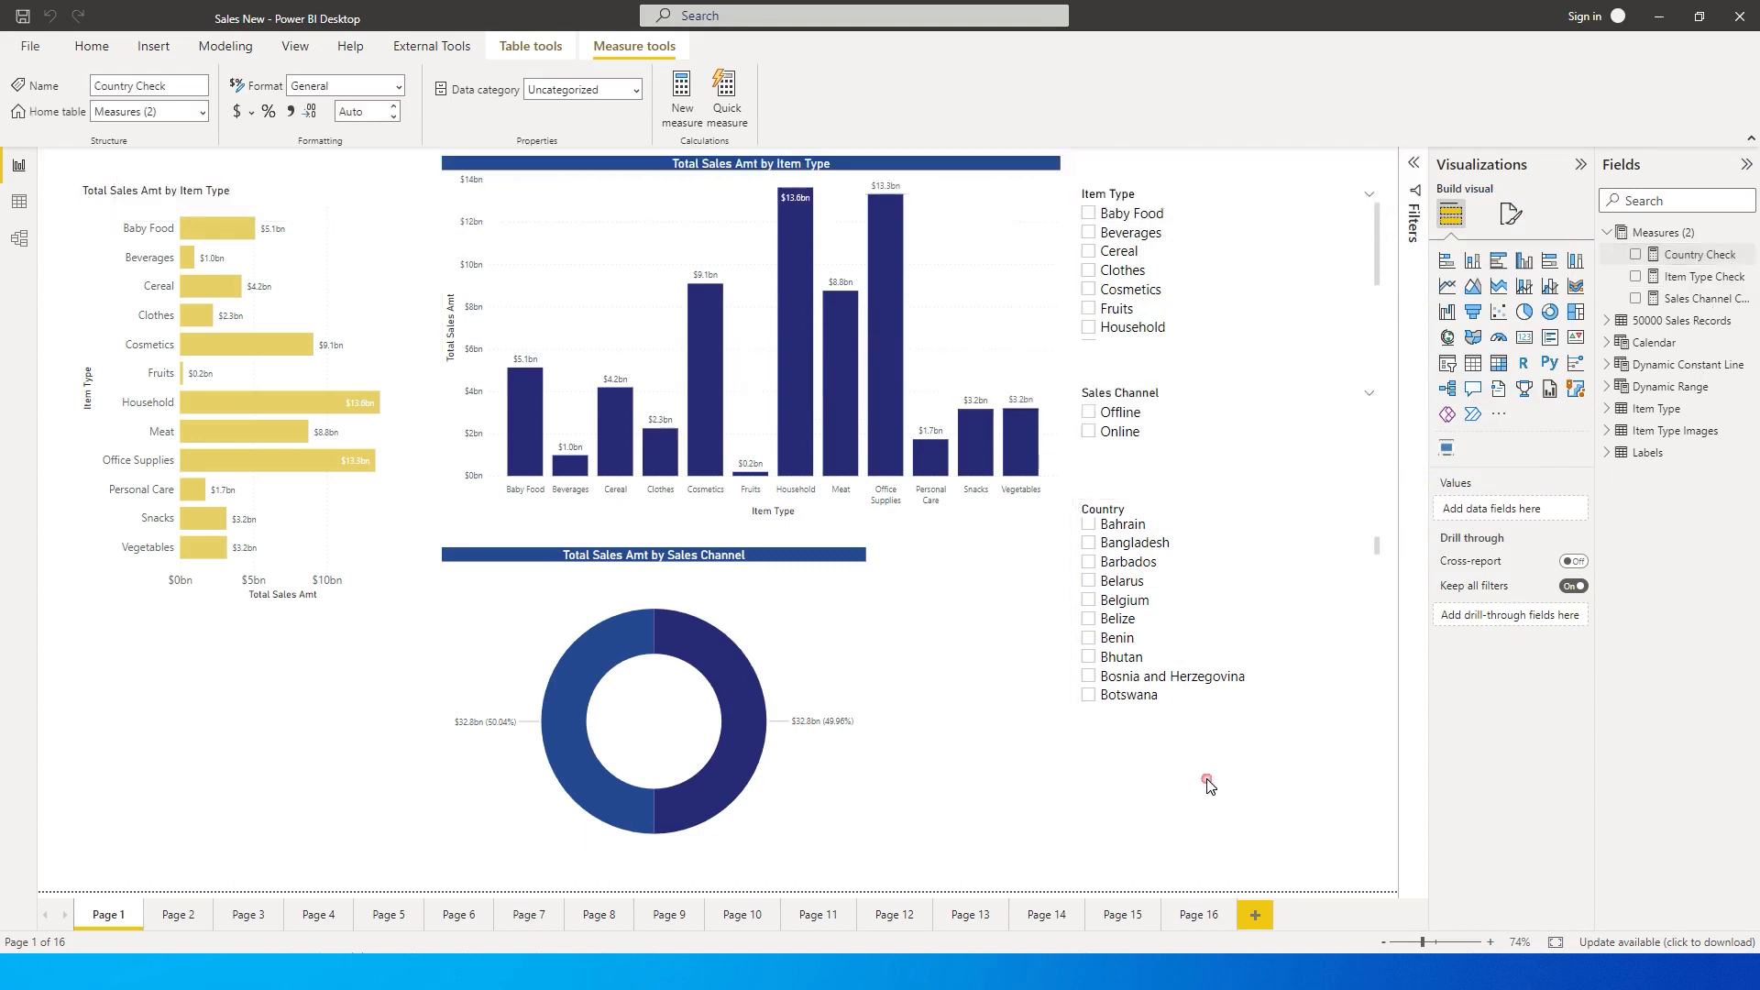
Add Item Type Check as a visual-level filter on the Item Type slicer, showing items when the value is 0
left_click(1194, 203)
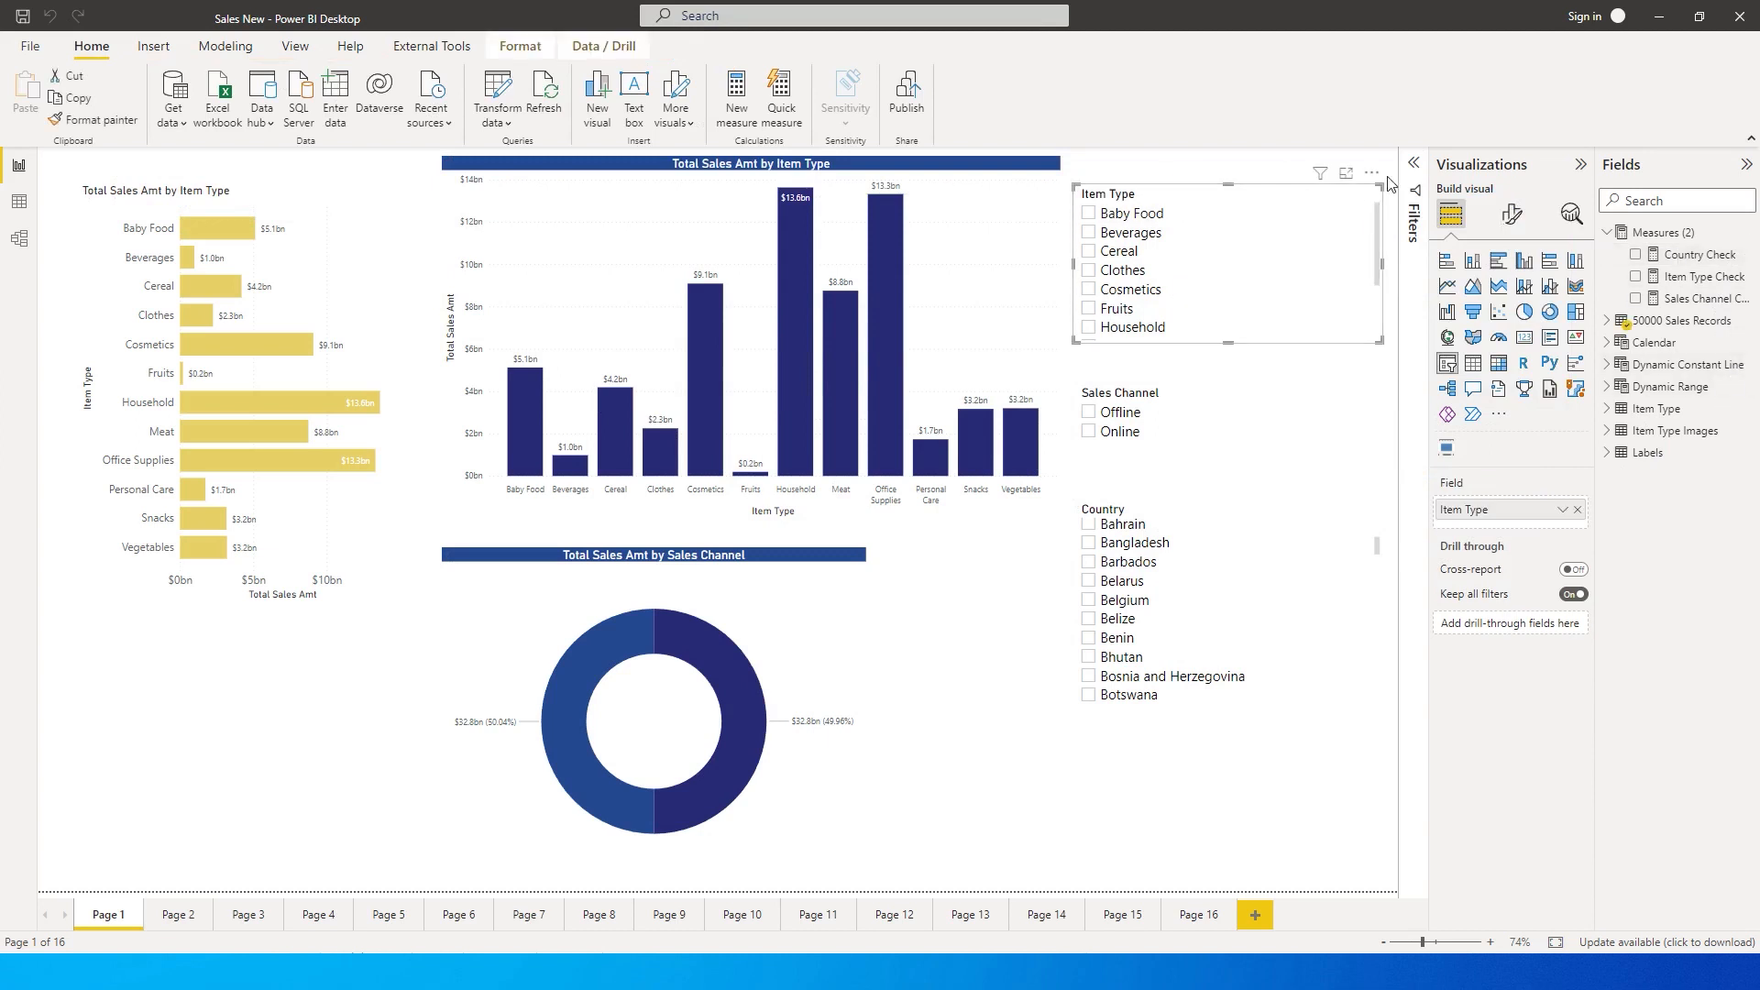
left_click(1580, 164)
left_click(1551, 171)
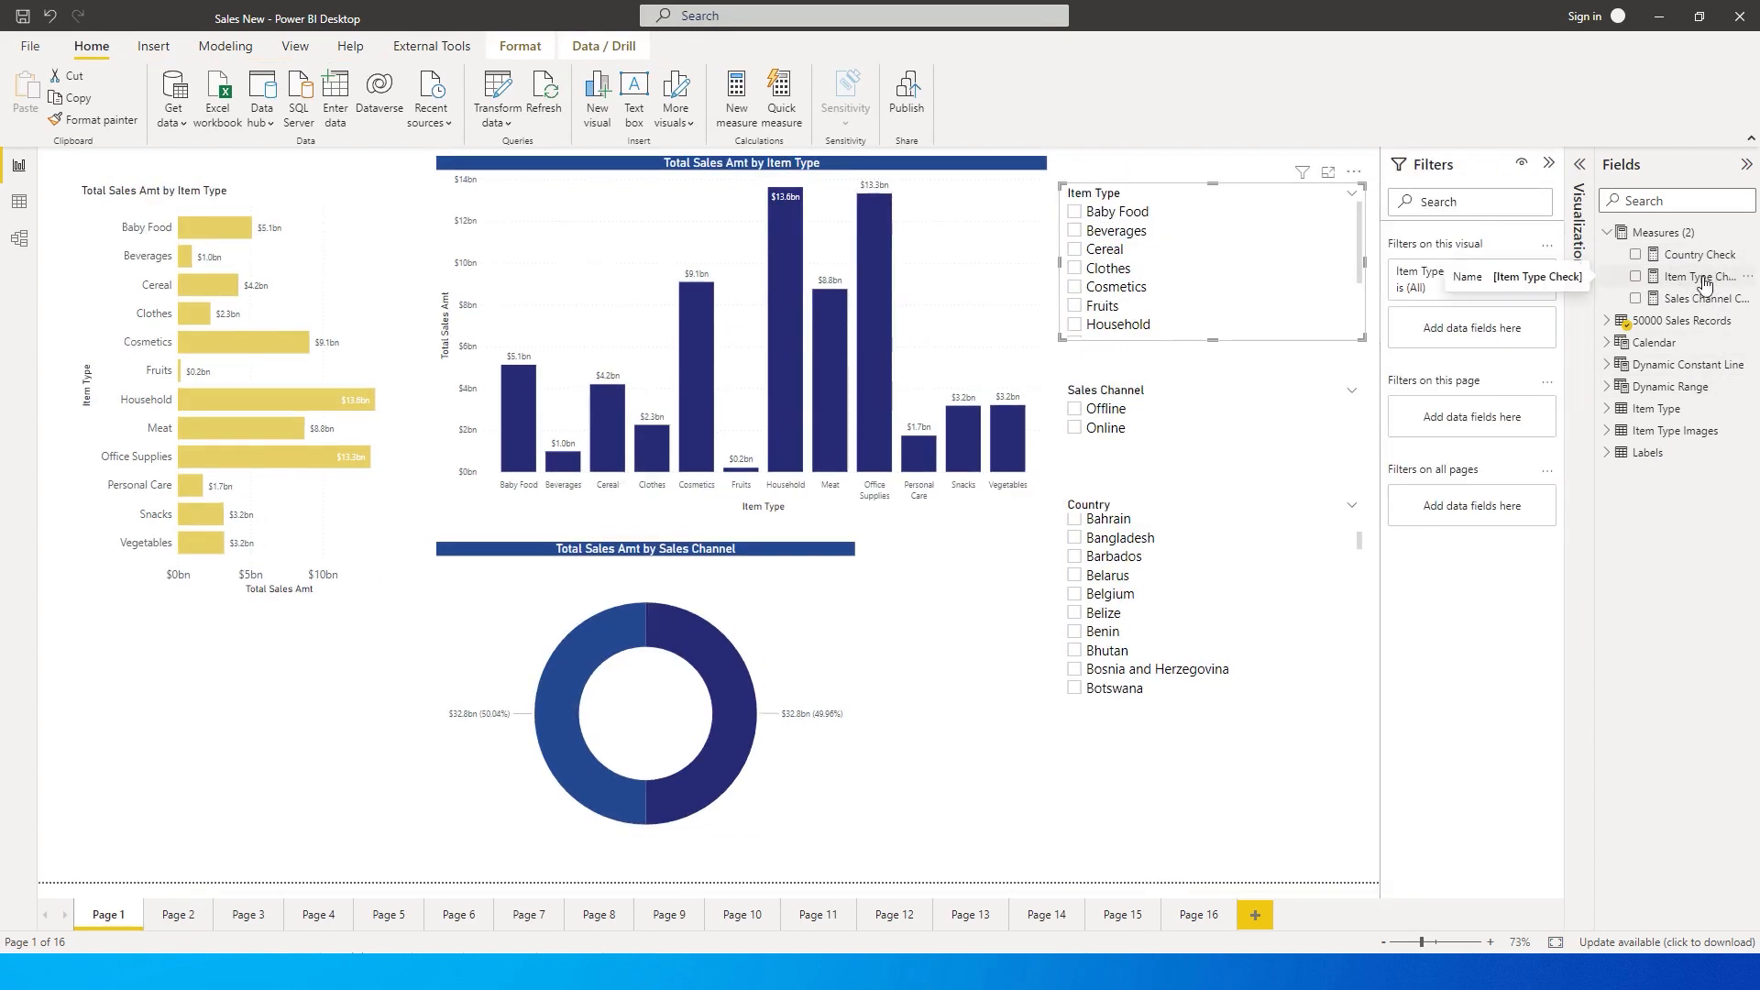
left_click_drag(1707, 285, 1463, 333)
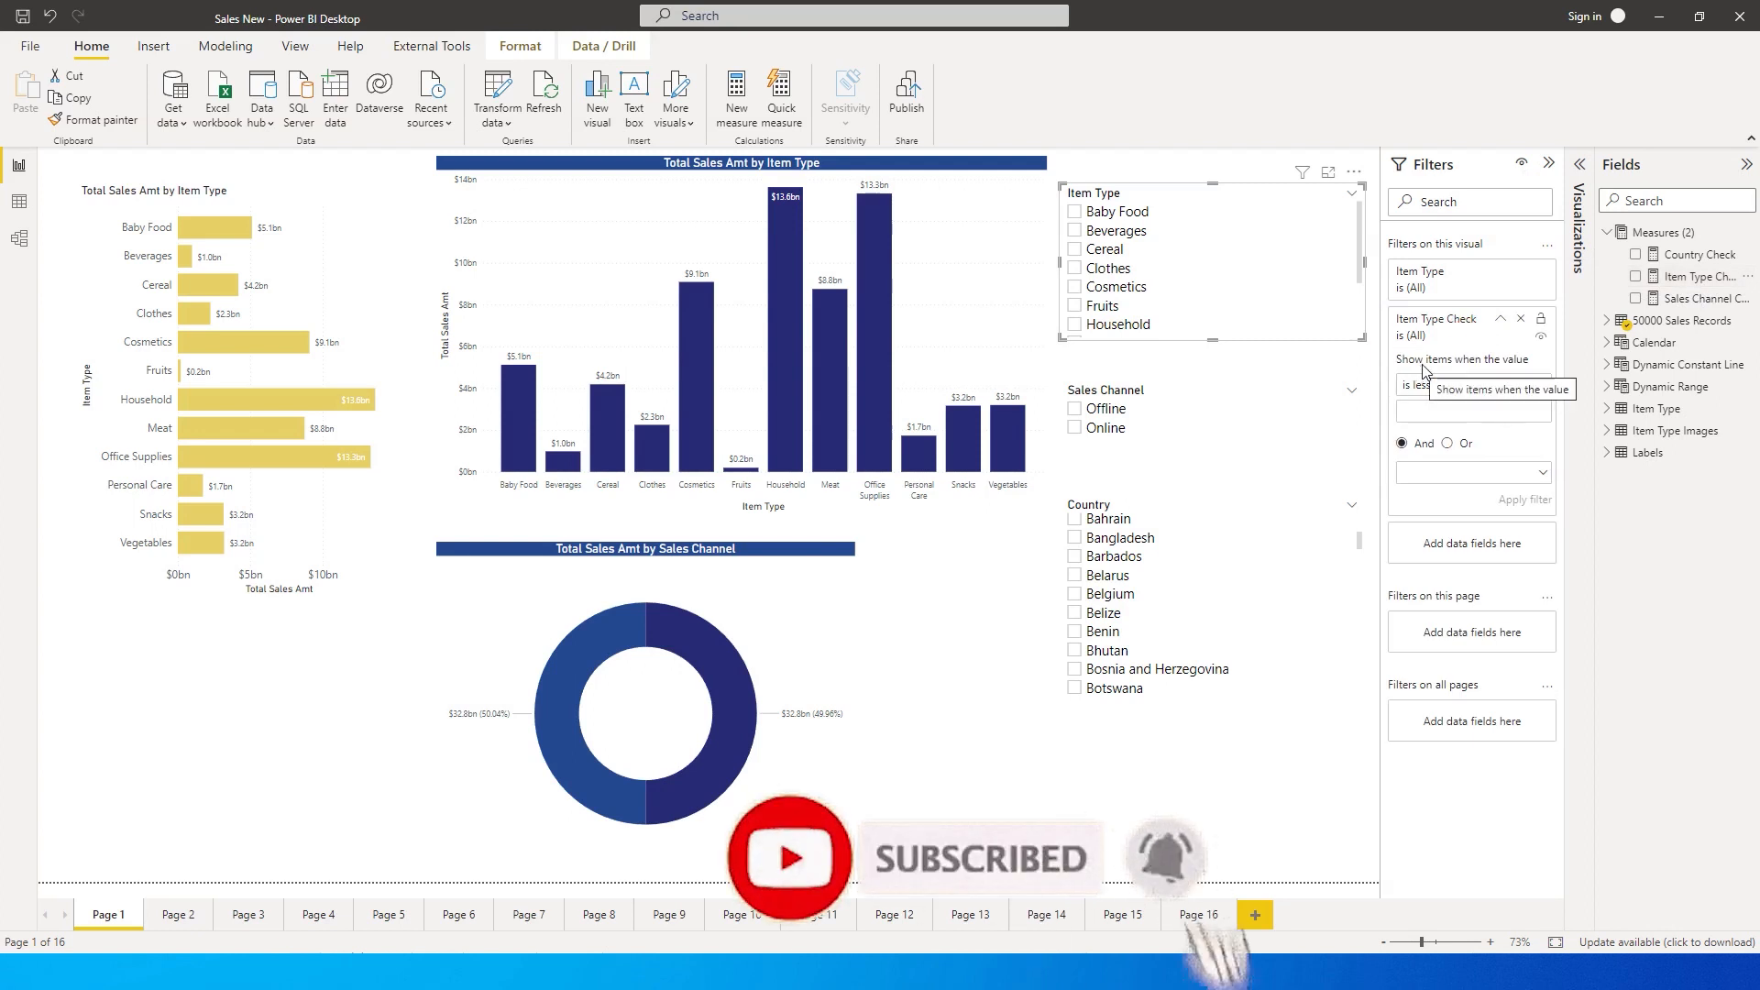
left_click(1533, 385)
left_click(1411, 498)
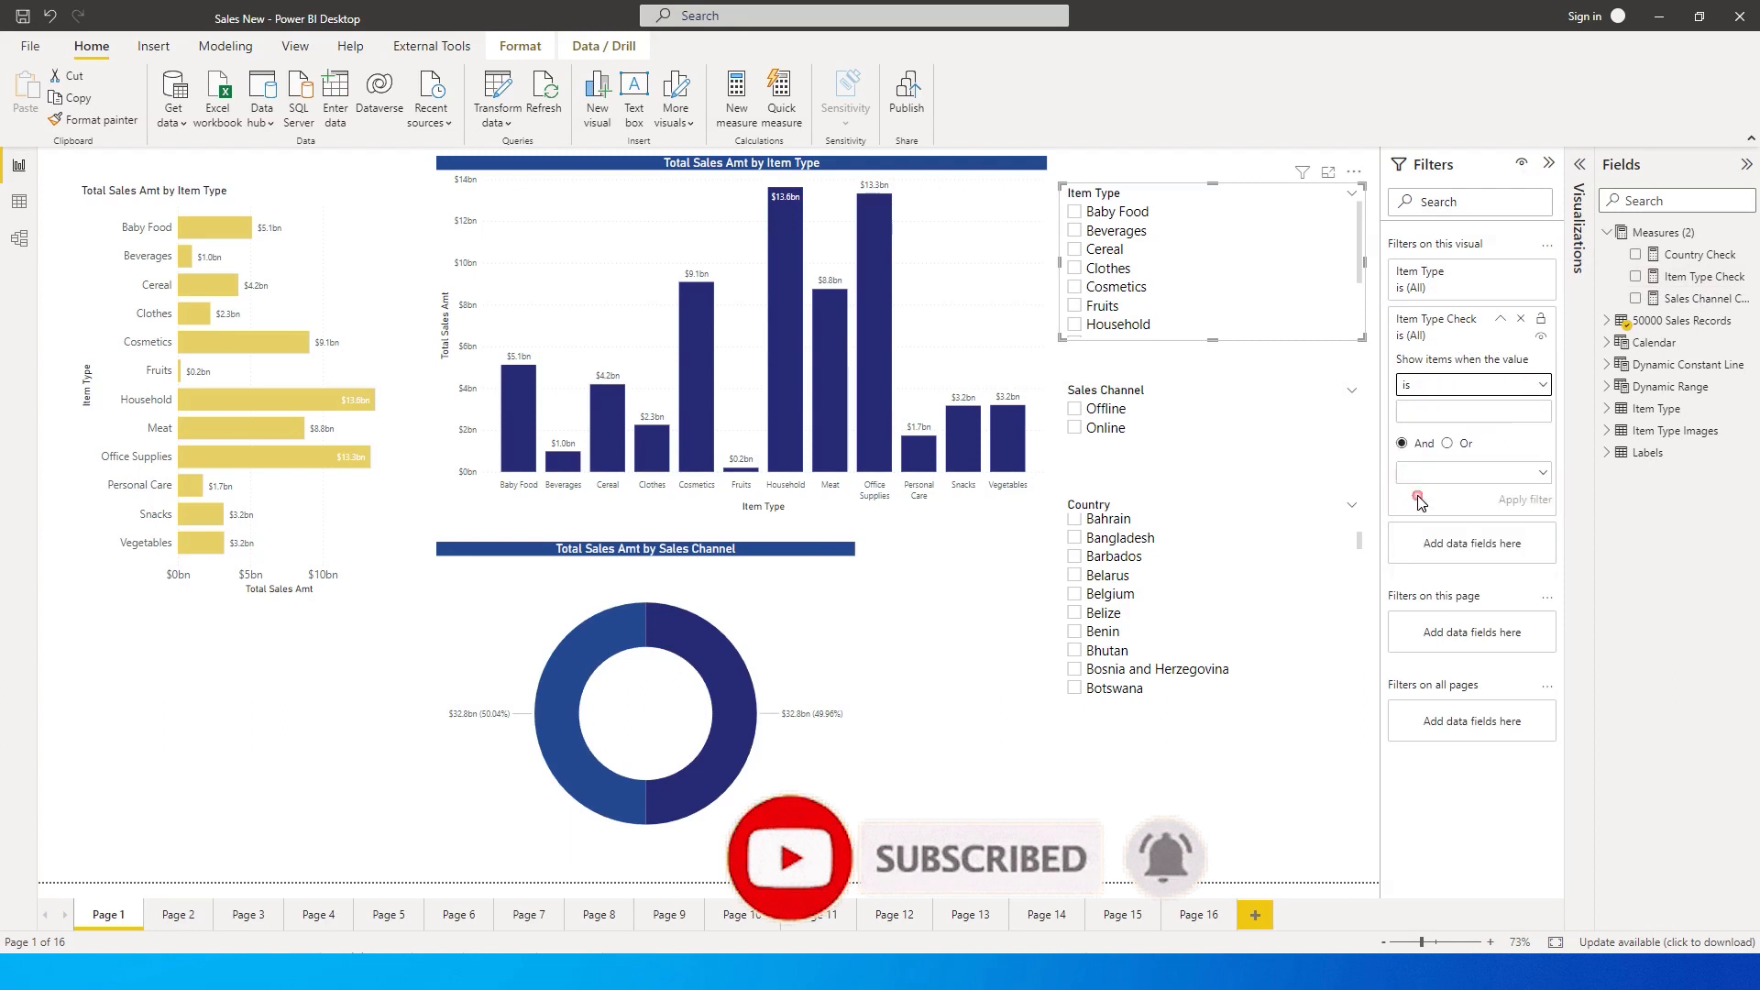
left_click(1434, 411)
type("0")
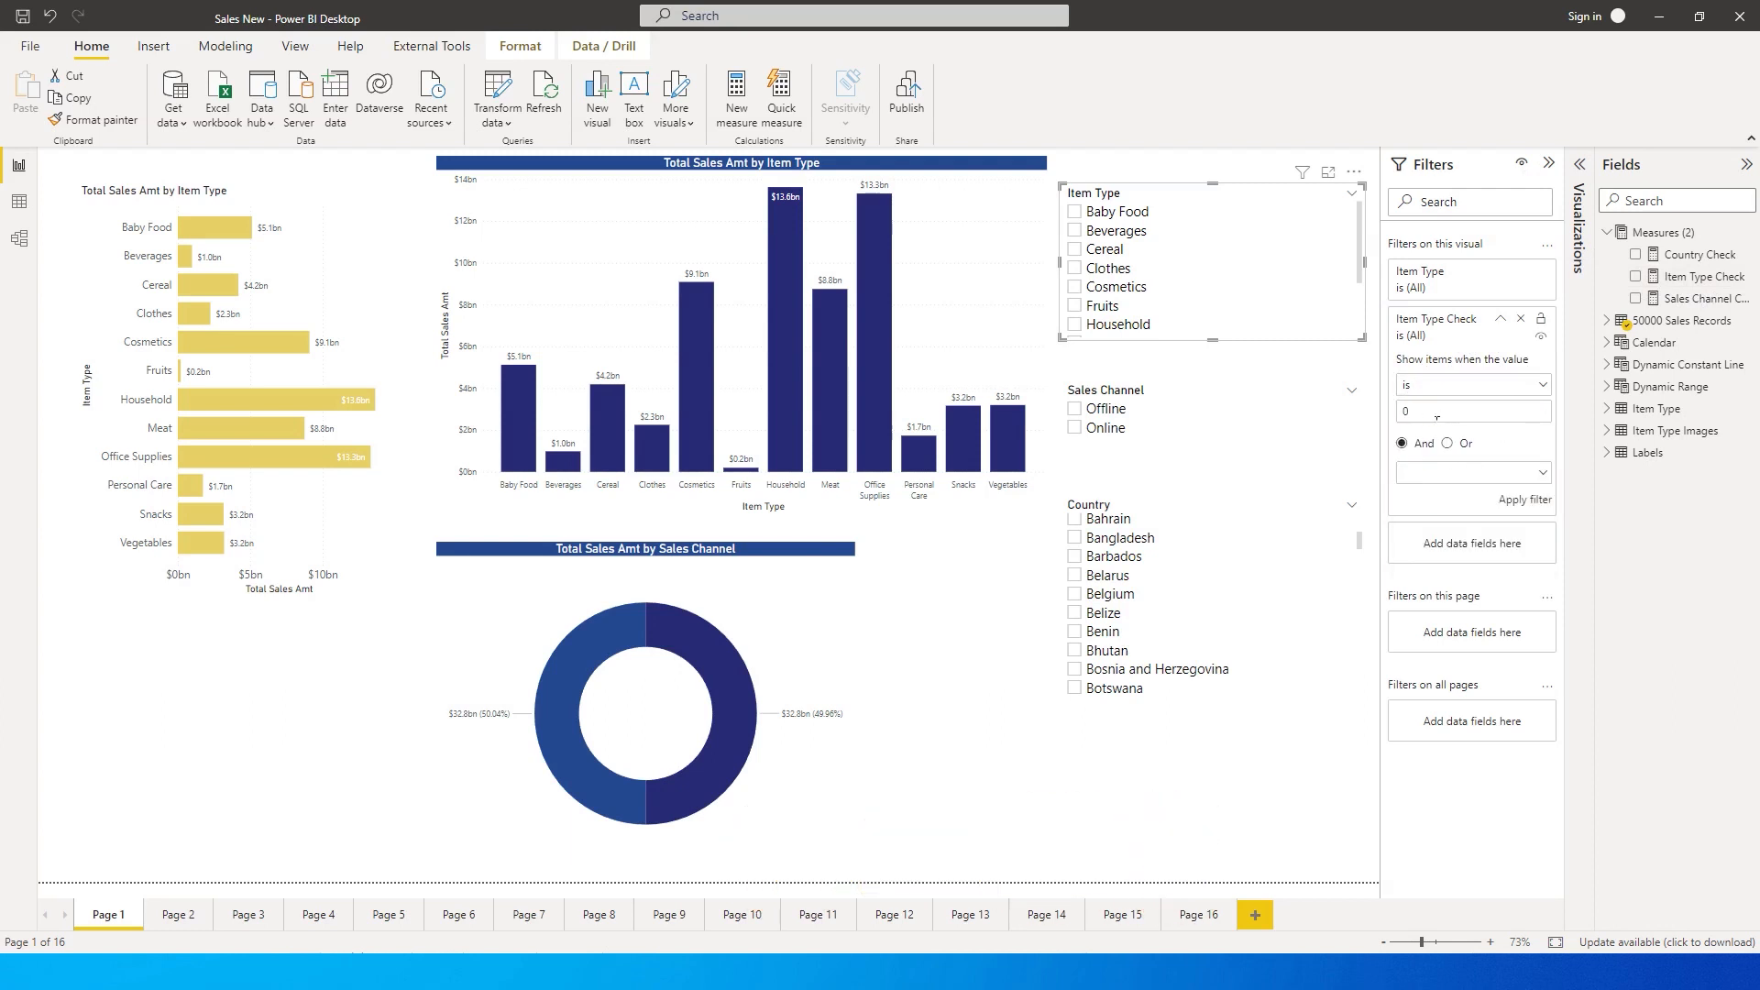
left_click(1526, 499)
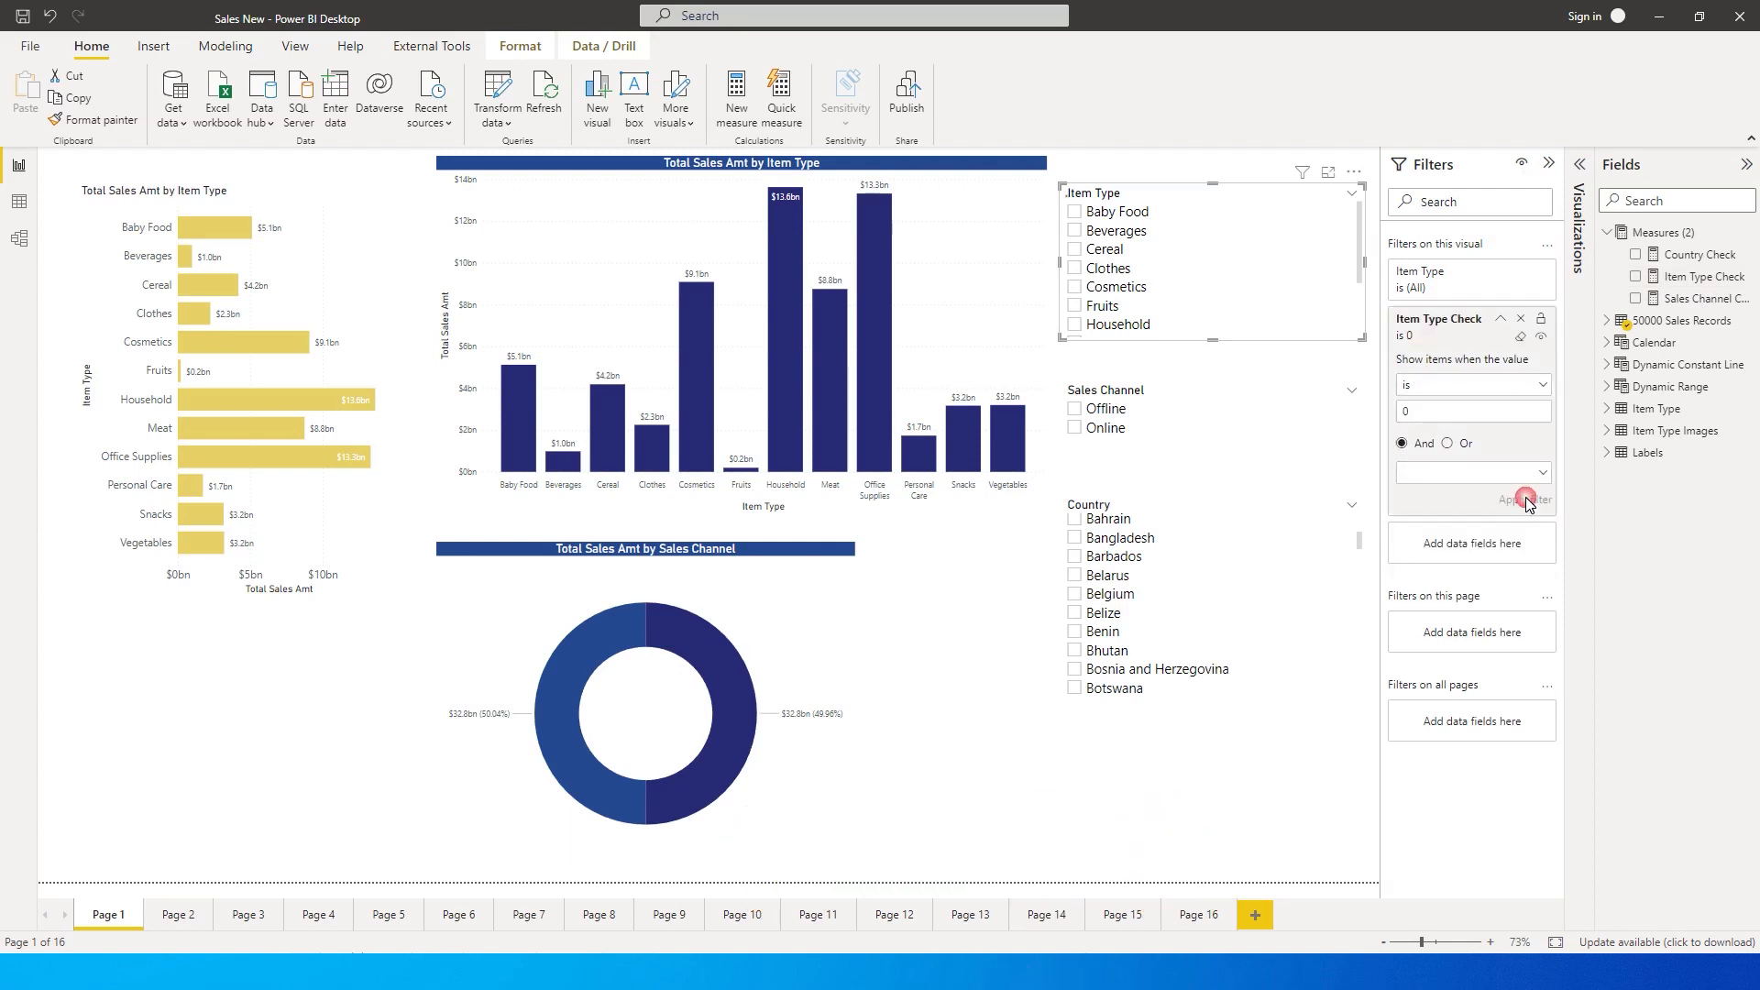
Add Sales Channel Check as a visual-level filter on the Sales Channel slicer, showing items when the value is 0
left_click(1237, 410)
left_click(1083, 413)
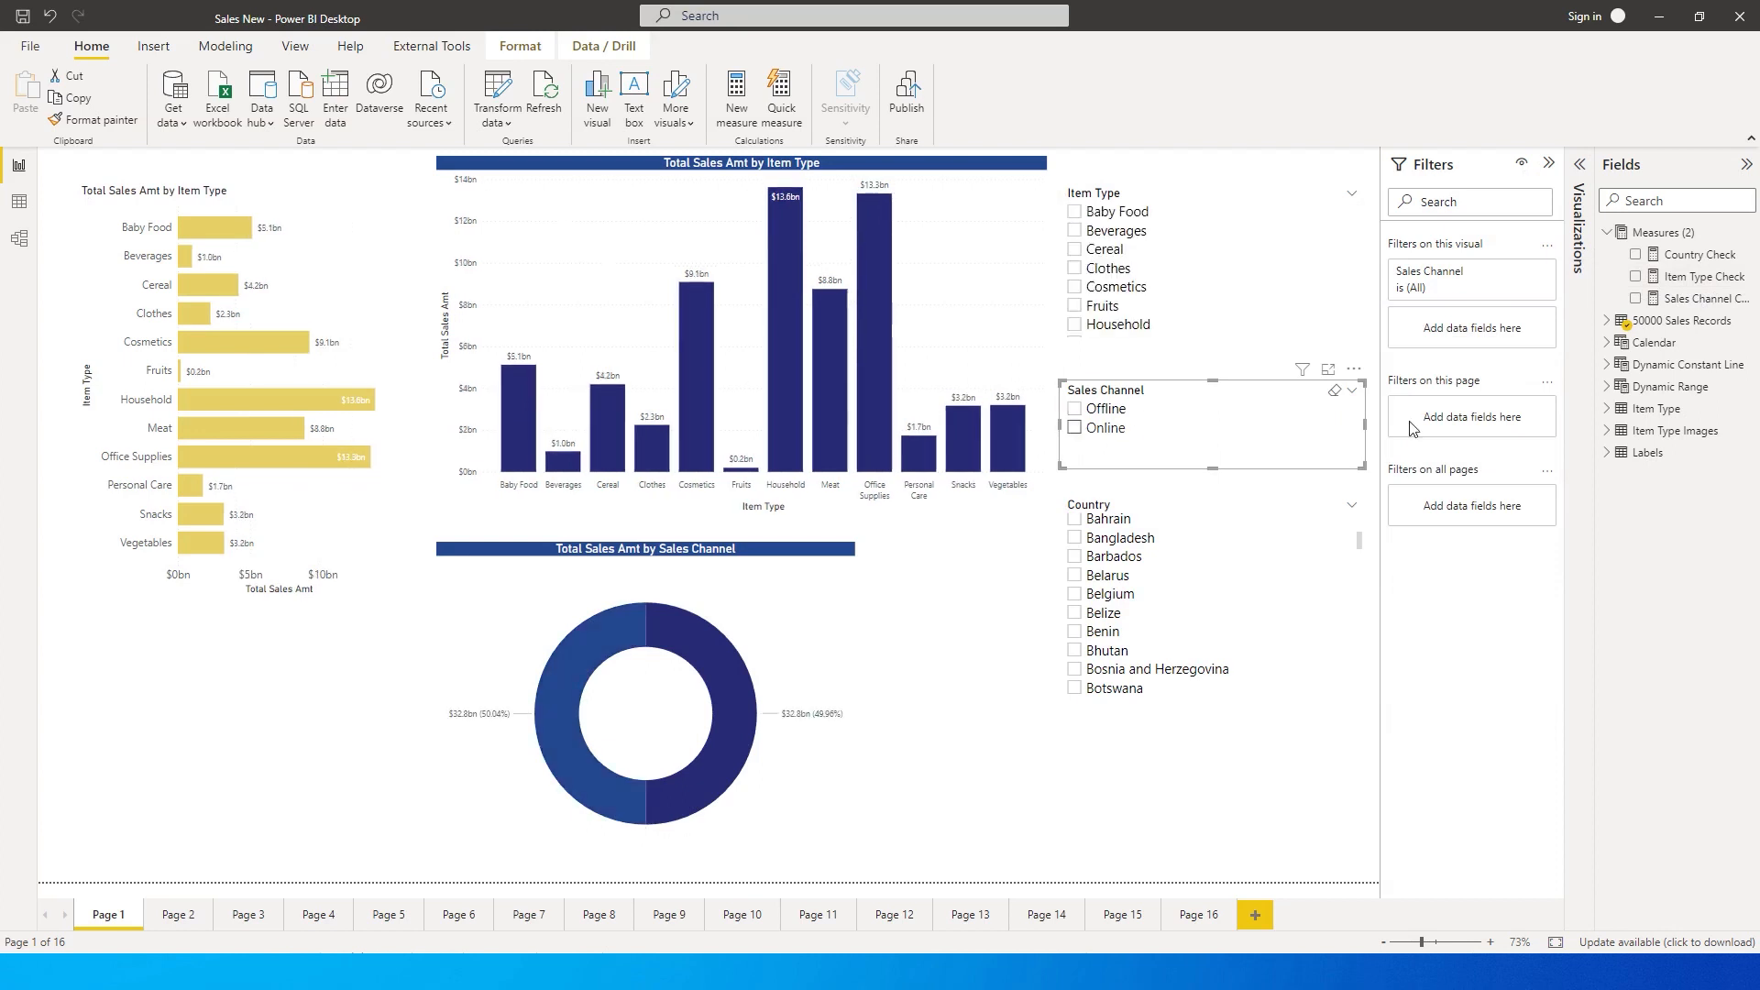
left_click_drag(1675, 322, 1465, 337)
left_click(1543, 385)
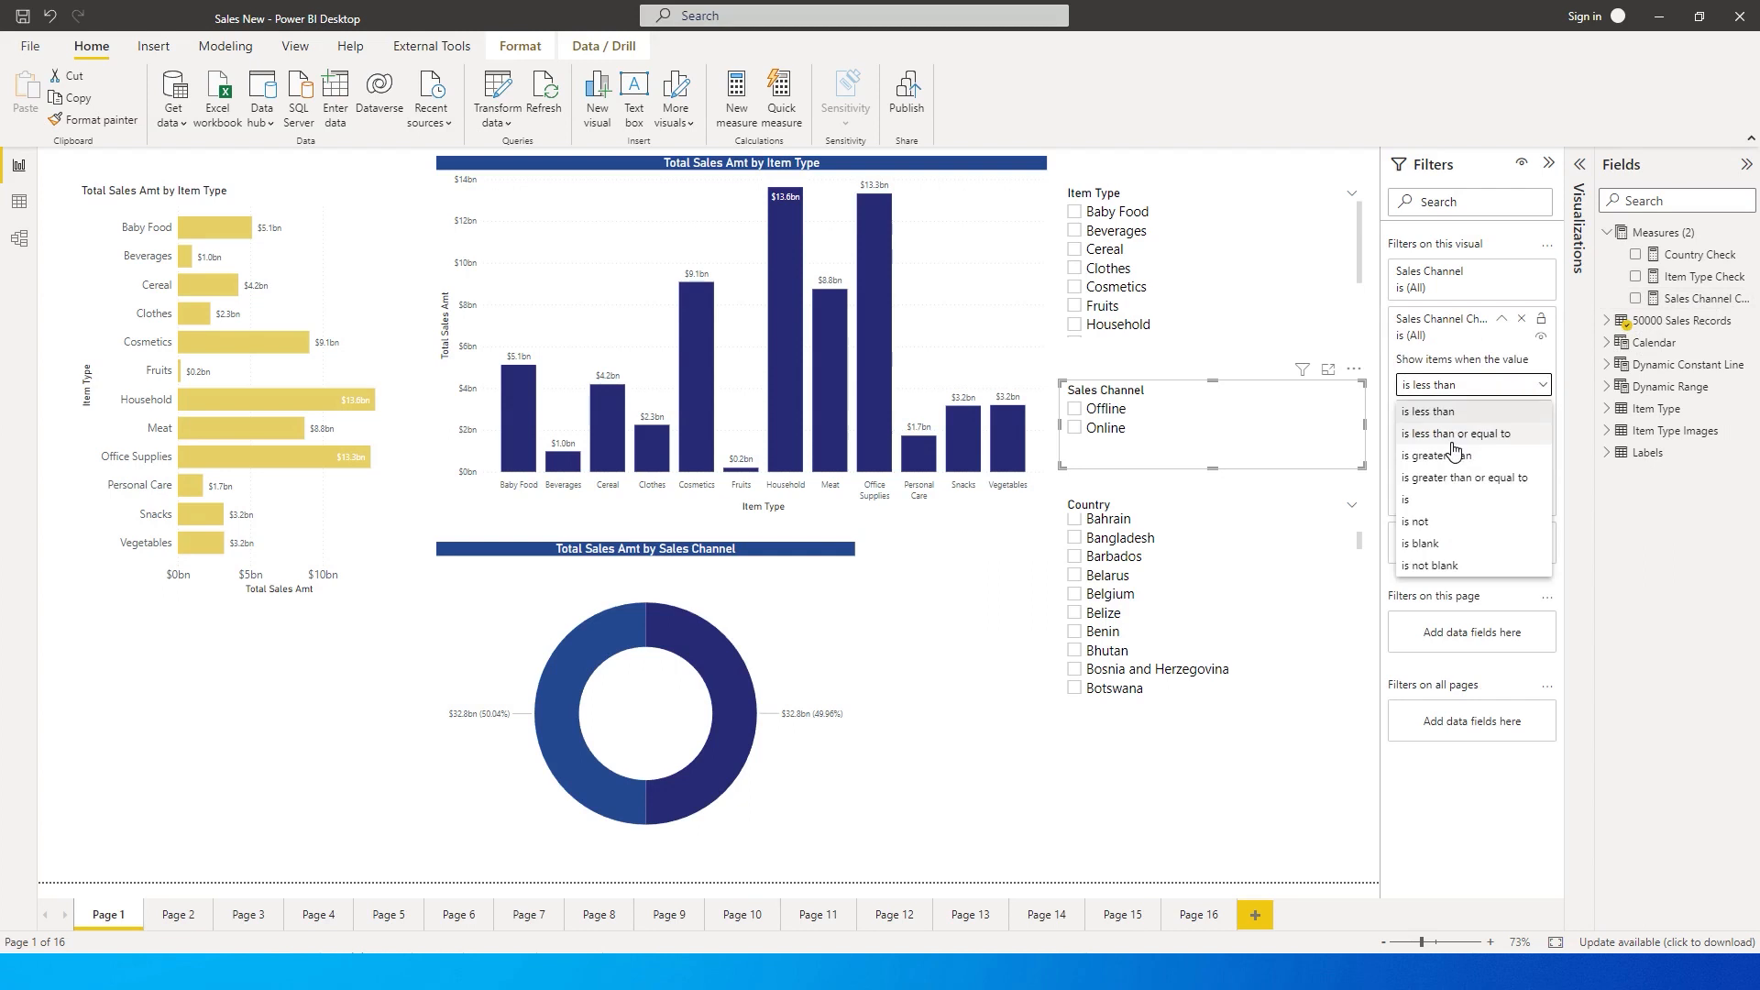
left_click(1423, 499)
left_click(1437, 413)
type("0")
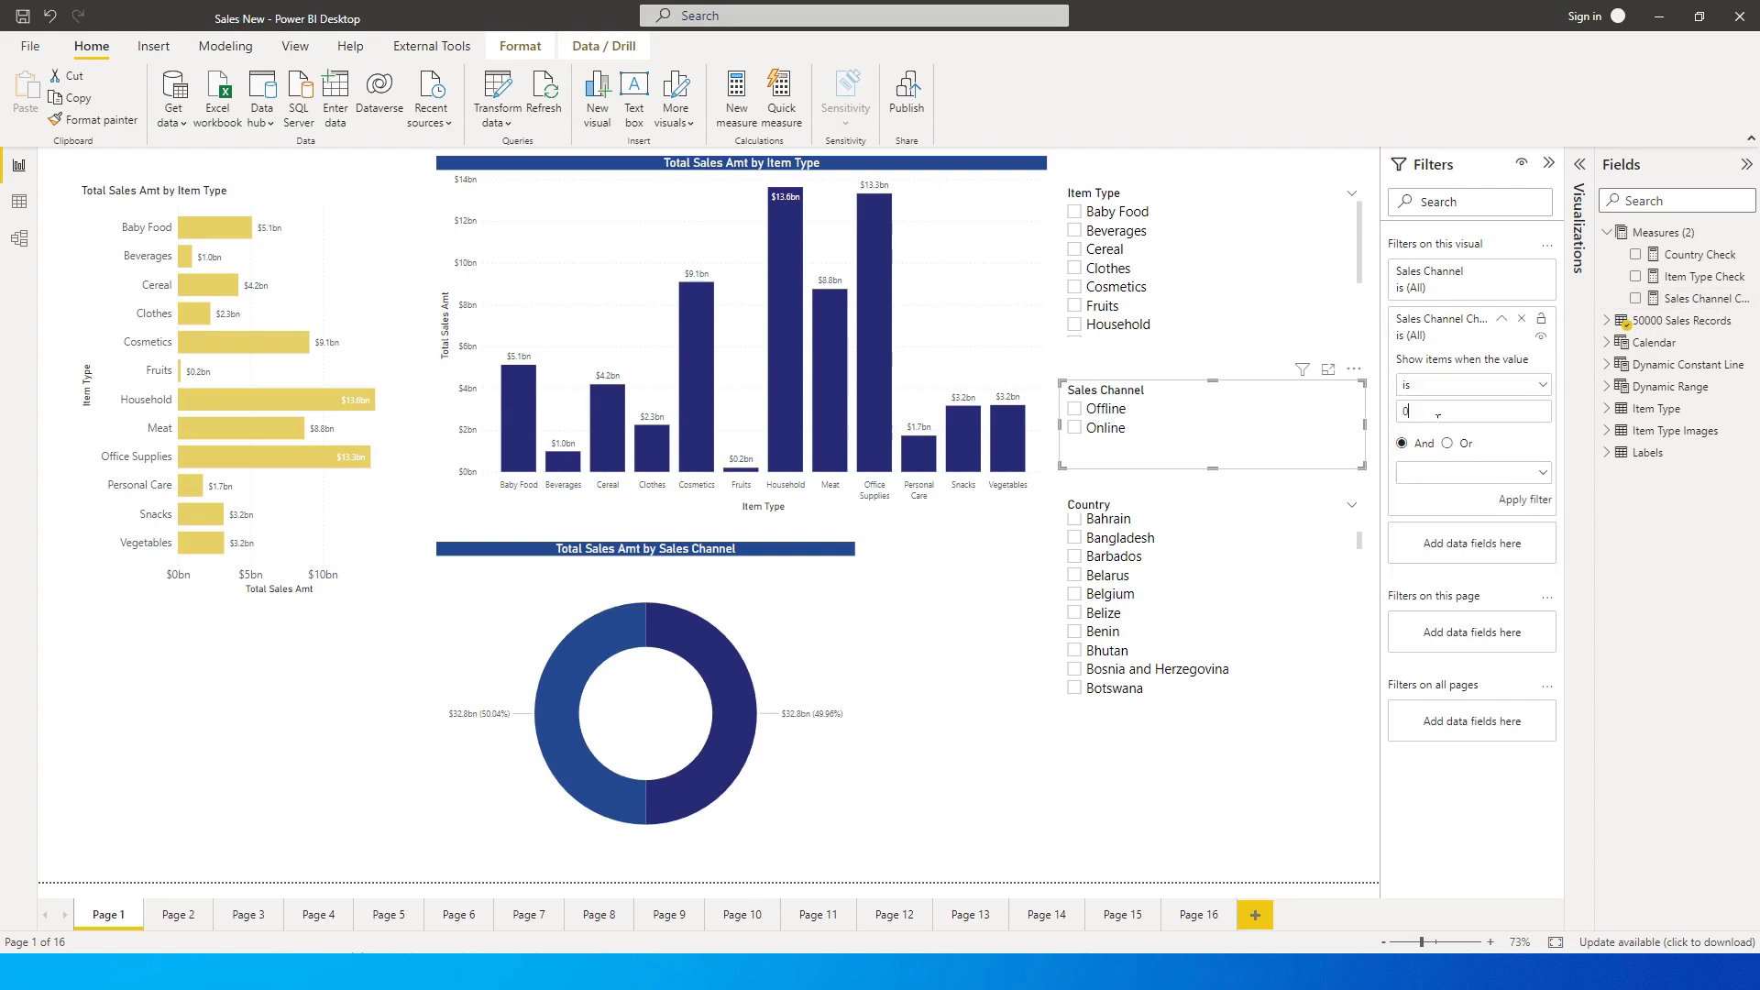
left_click(1525, 500)
Add Country Check as a visual-level filter on the Country slicer, showing items when the value is 0
left_click(1227, 520)
left_click(1077, 519)
left_click_drag(1701, 257, 1496, 330)
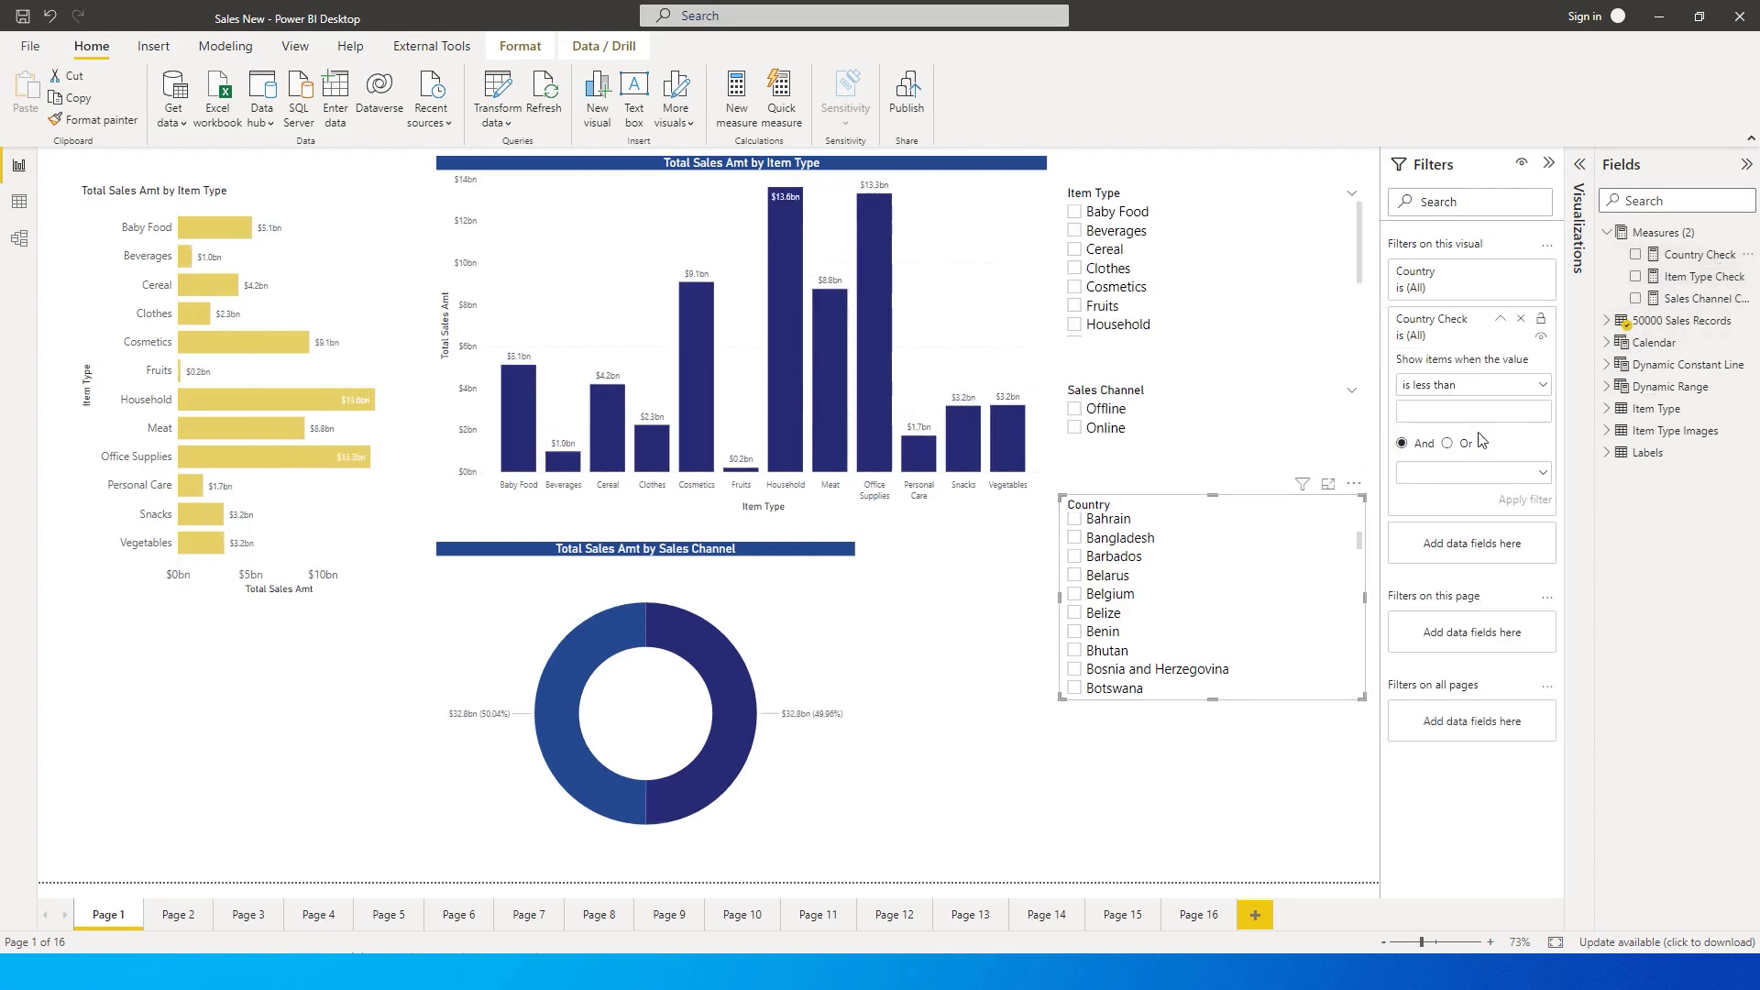
left_click(1543, 386)
left_click(1440, 500)
left_click(1437, 411)
type("0")
left_click(1547, 510)
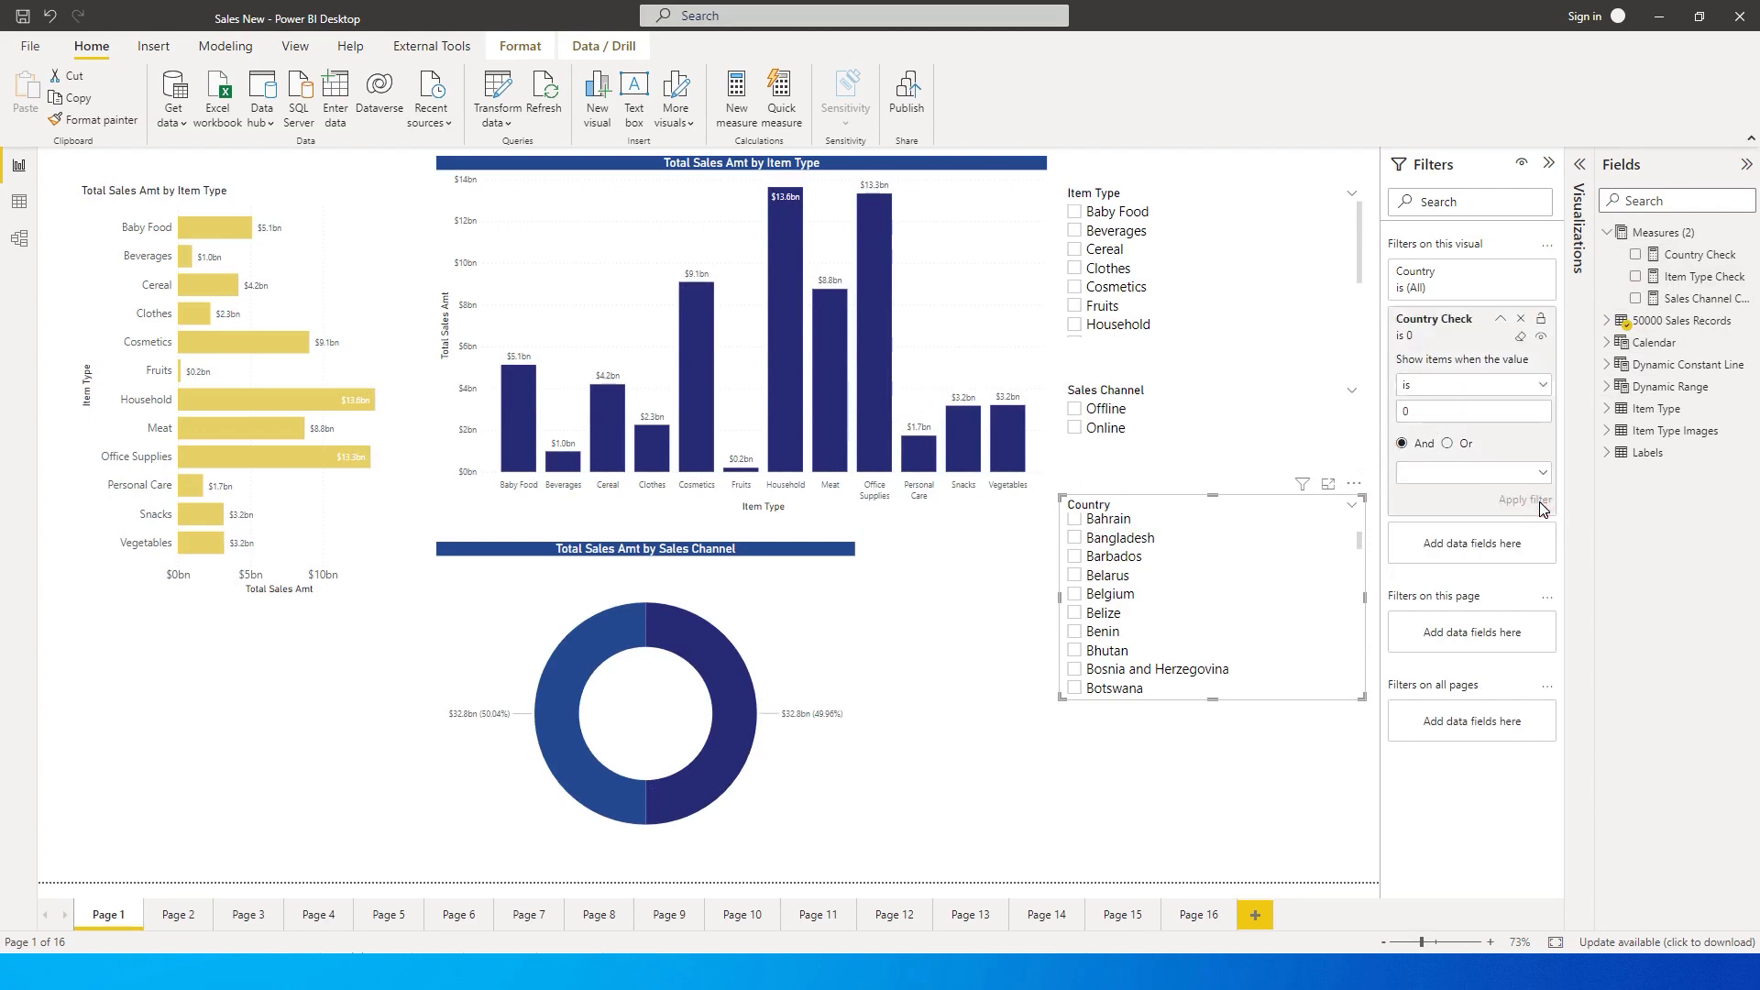
Collapse the Filters and Fields panes and deselect the Country slicer to free up the report canvas
left_click(1549, 165)
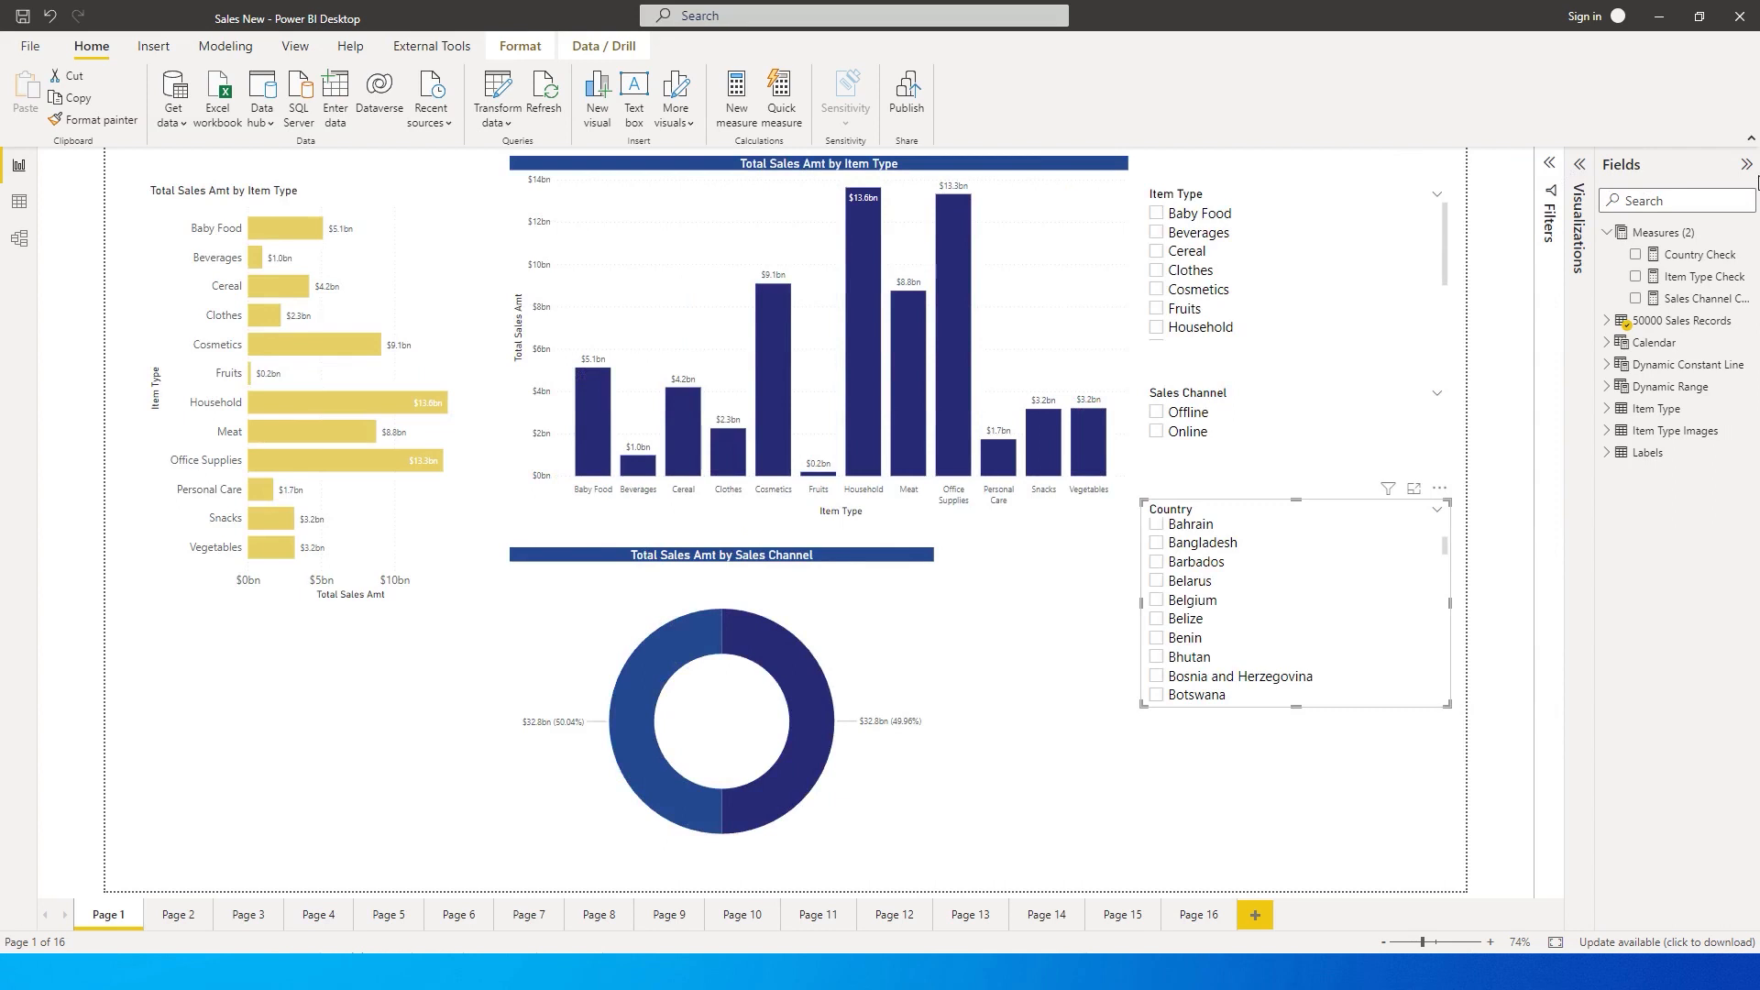
left_click(1747, 164)
left_click(1420, 776)
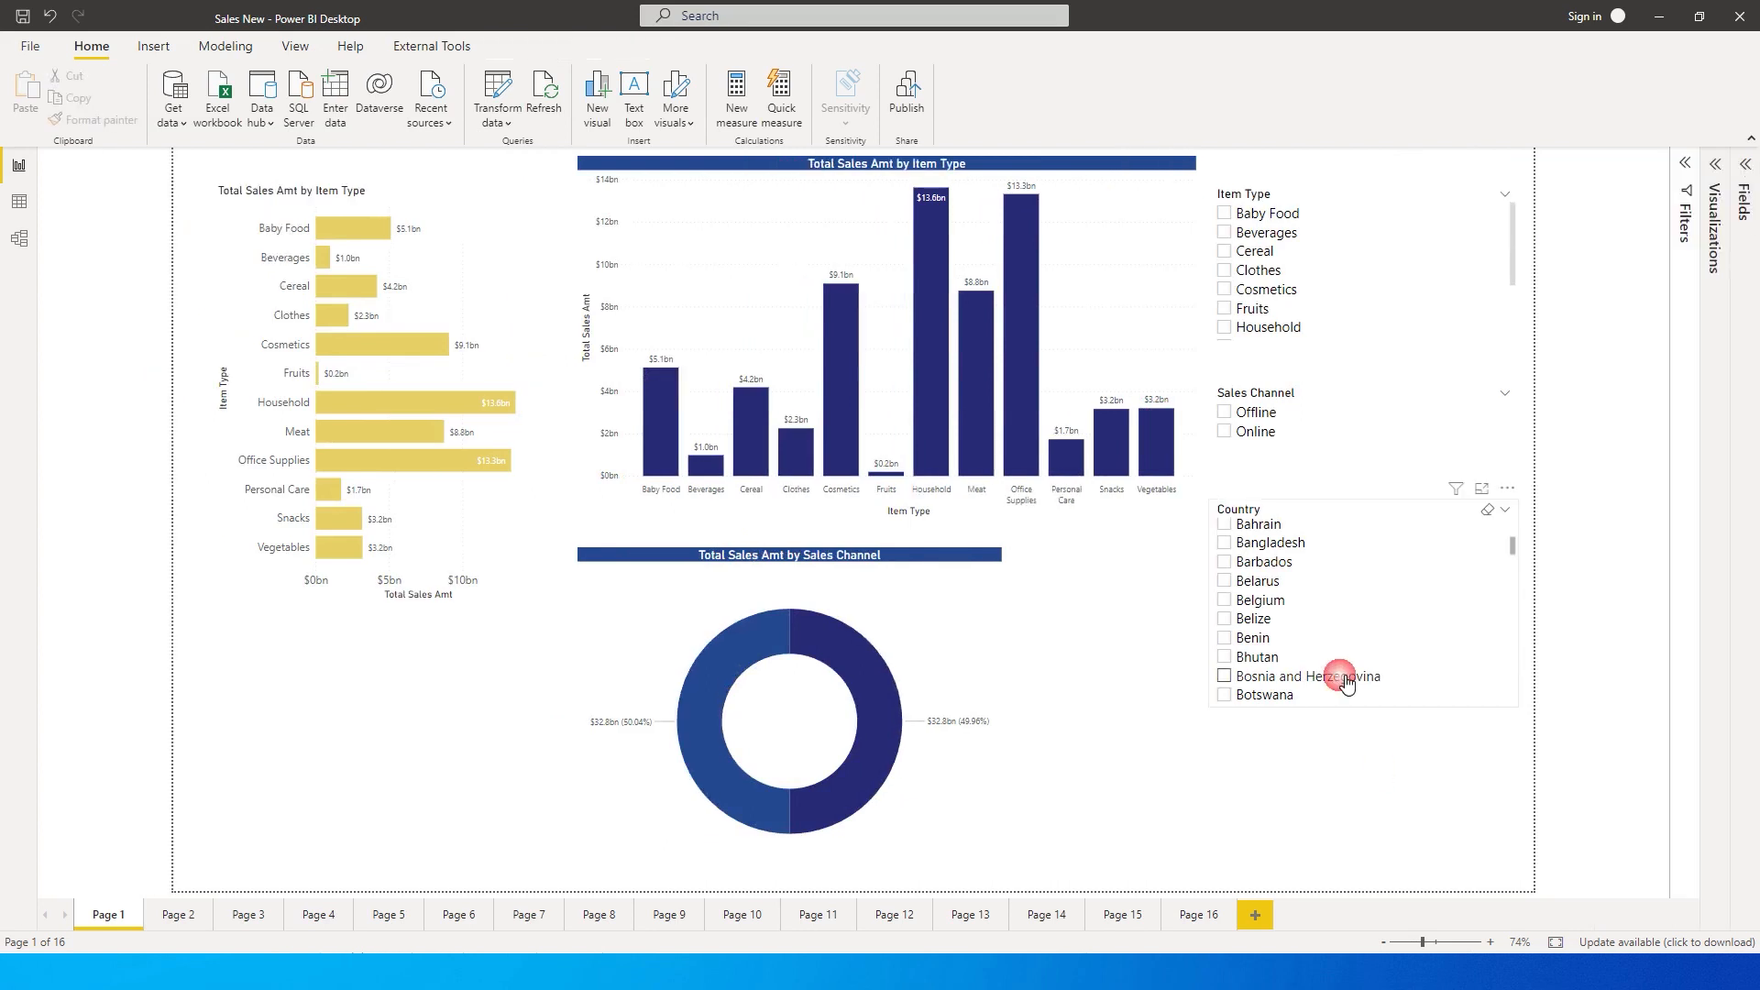
Test the slicers one at a time by selecting and clearing Beverages, Online and Angola in turn
left_click(1225, 234)
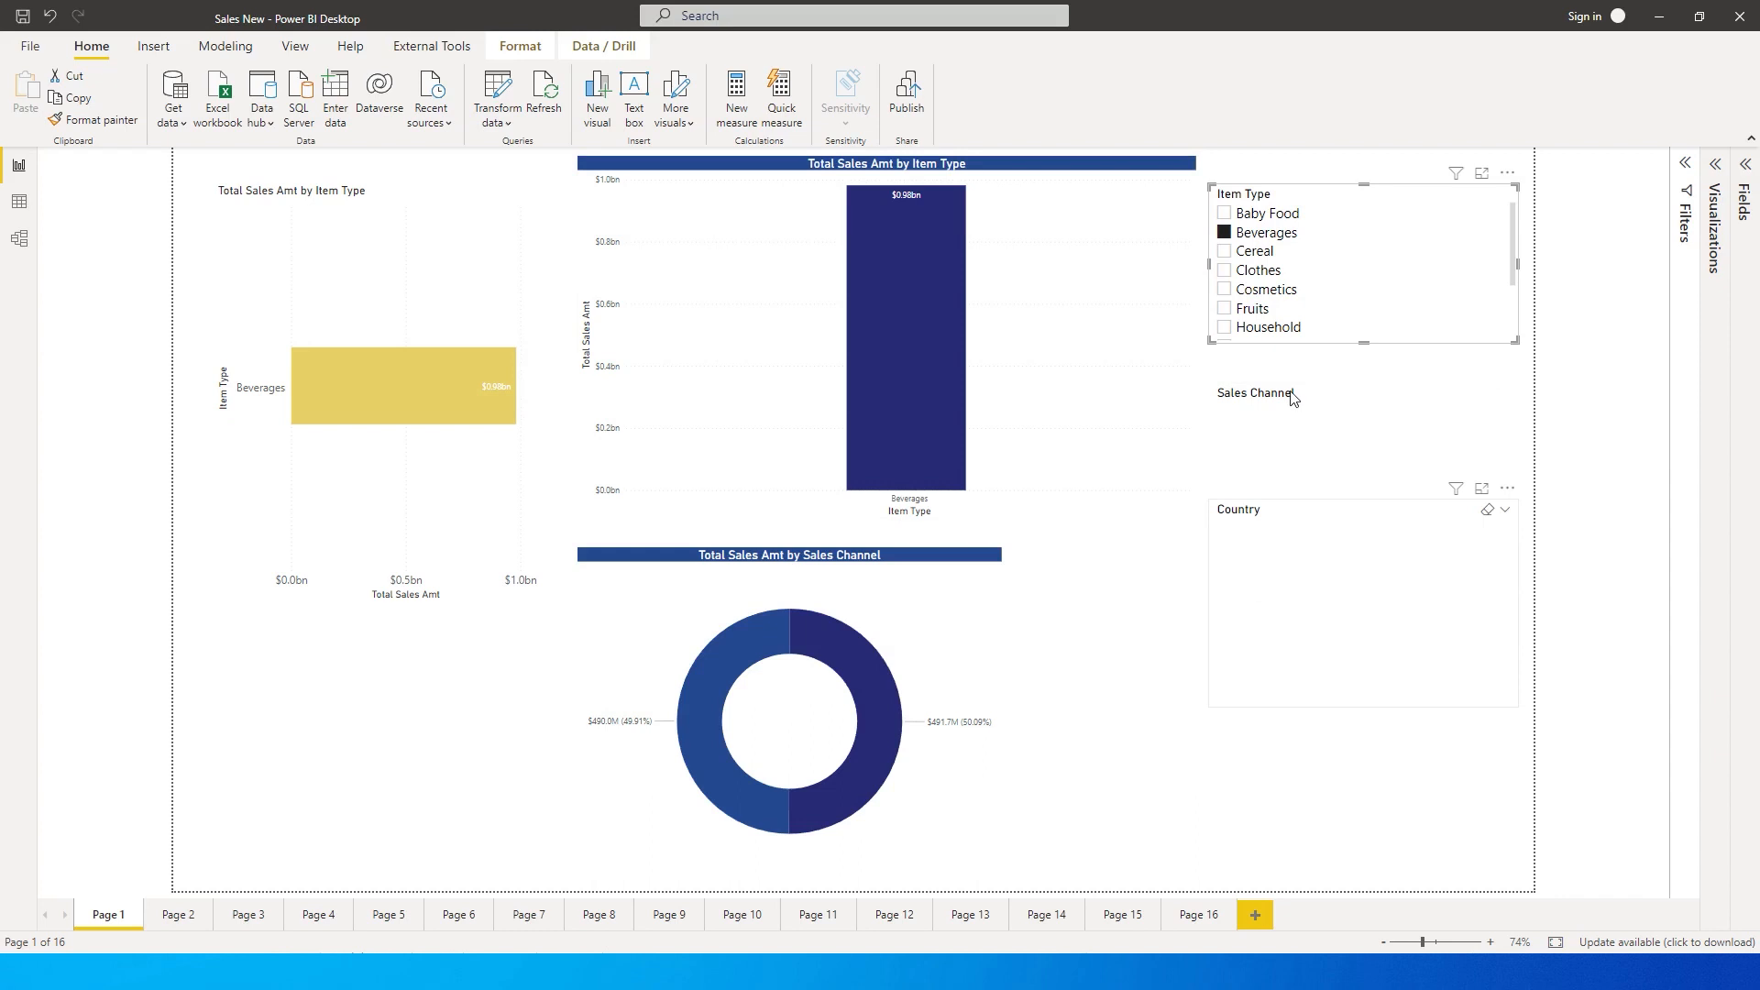
left_click(1226, 234)
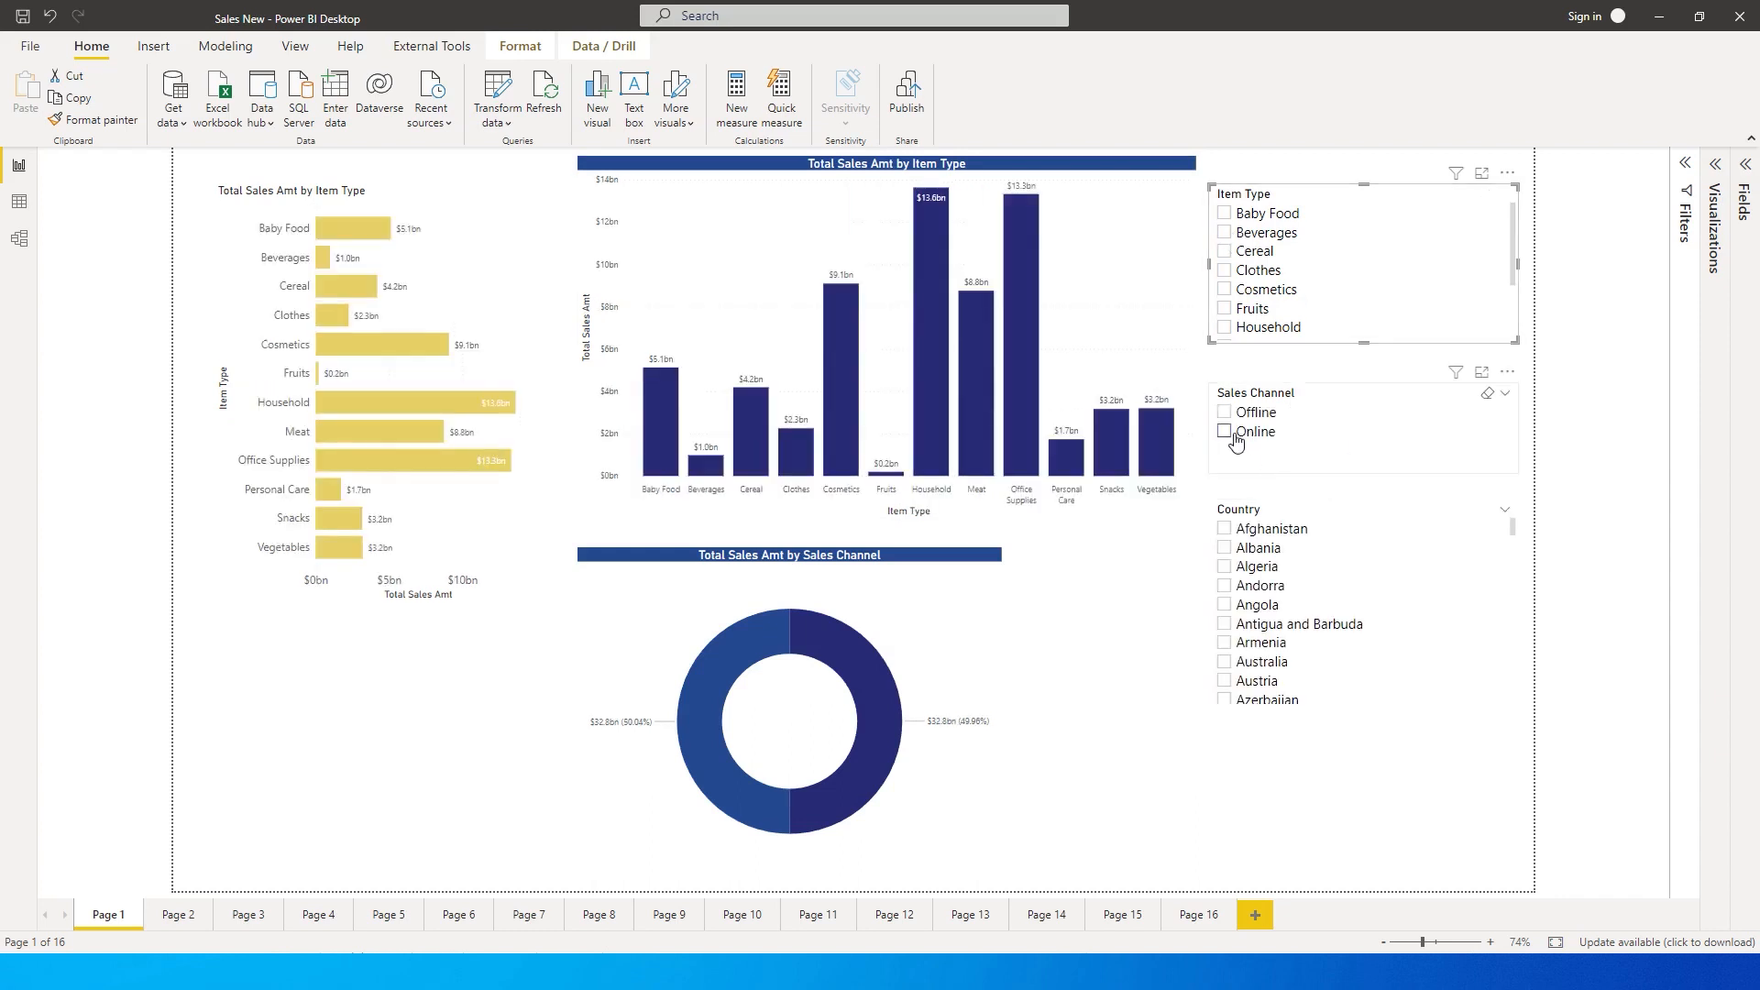
left_click(1233, 442)
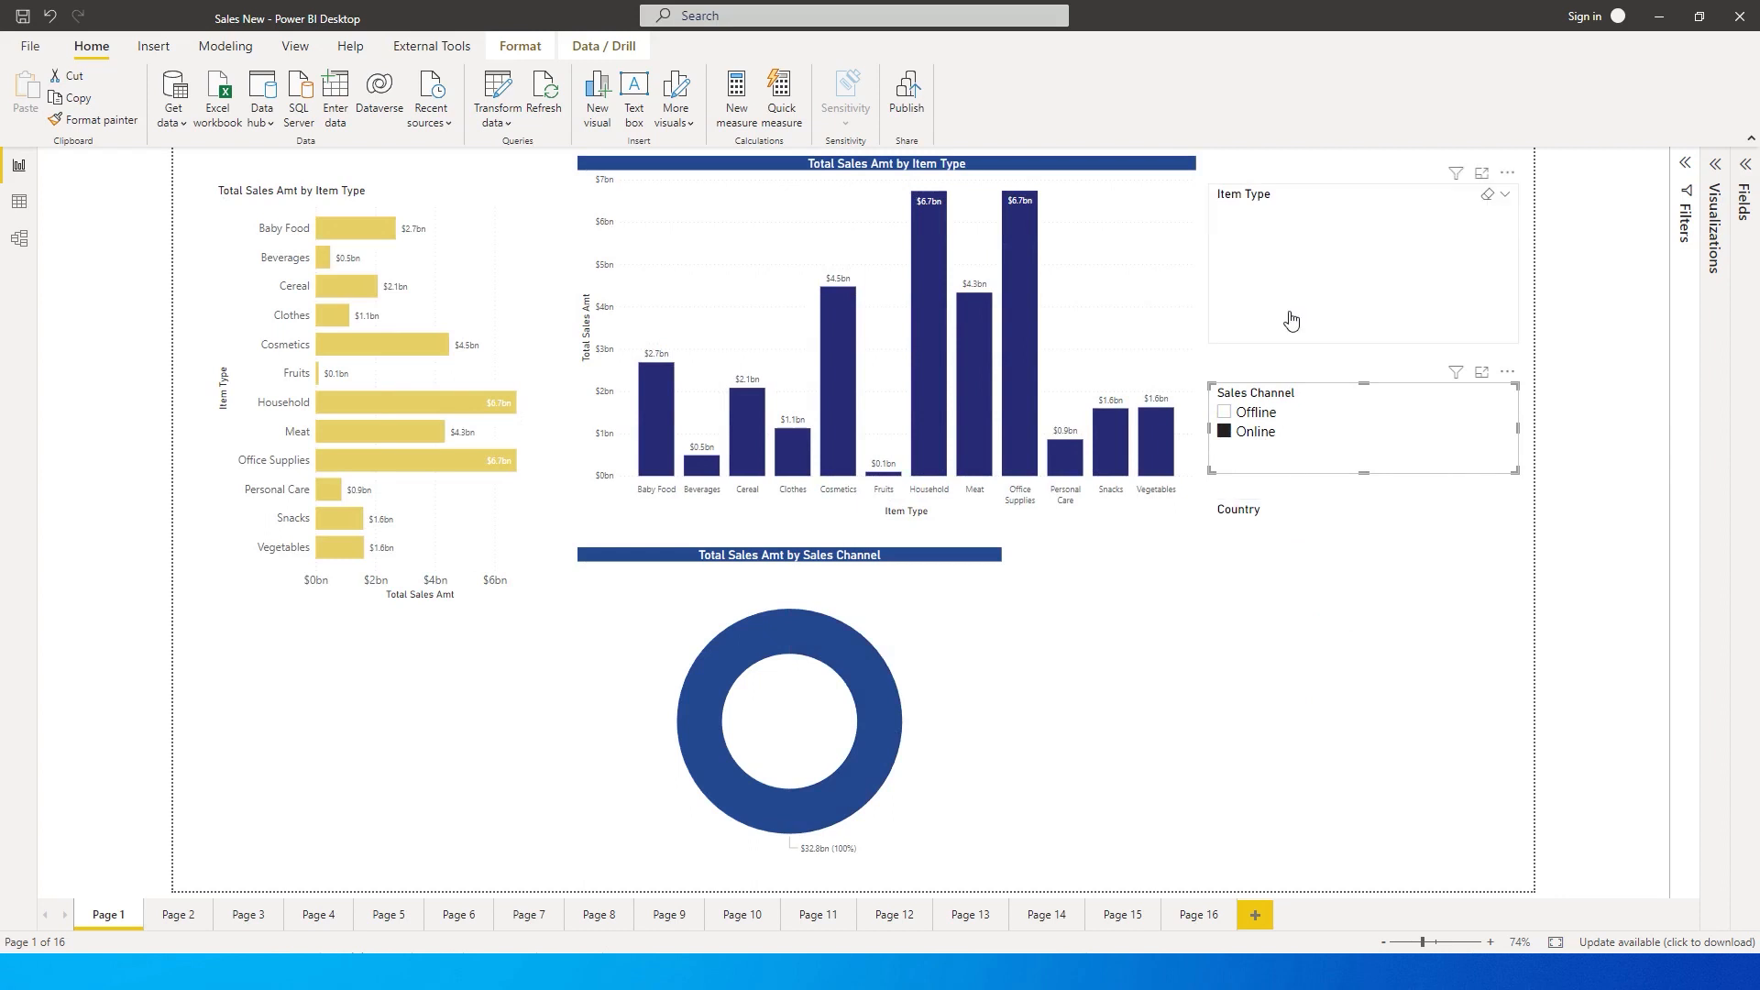
left_click(1228, 432)
left_click(1238, 606)
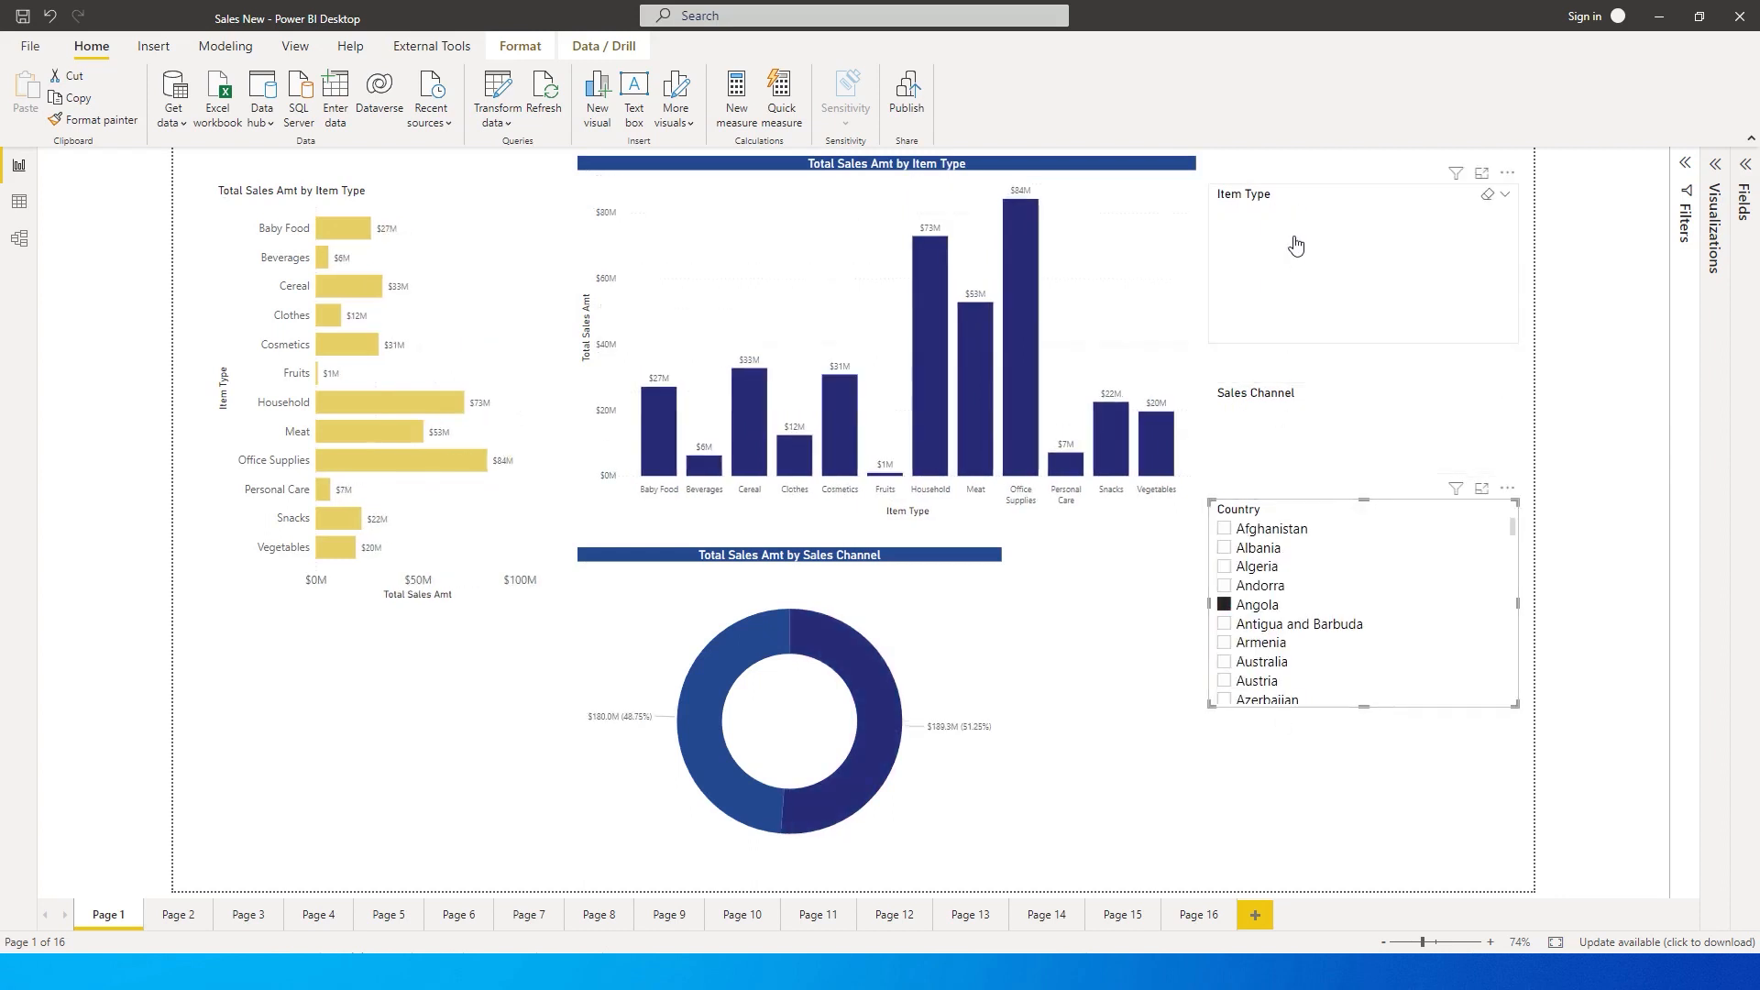
left_click(1229, 606)
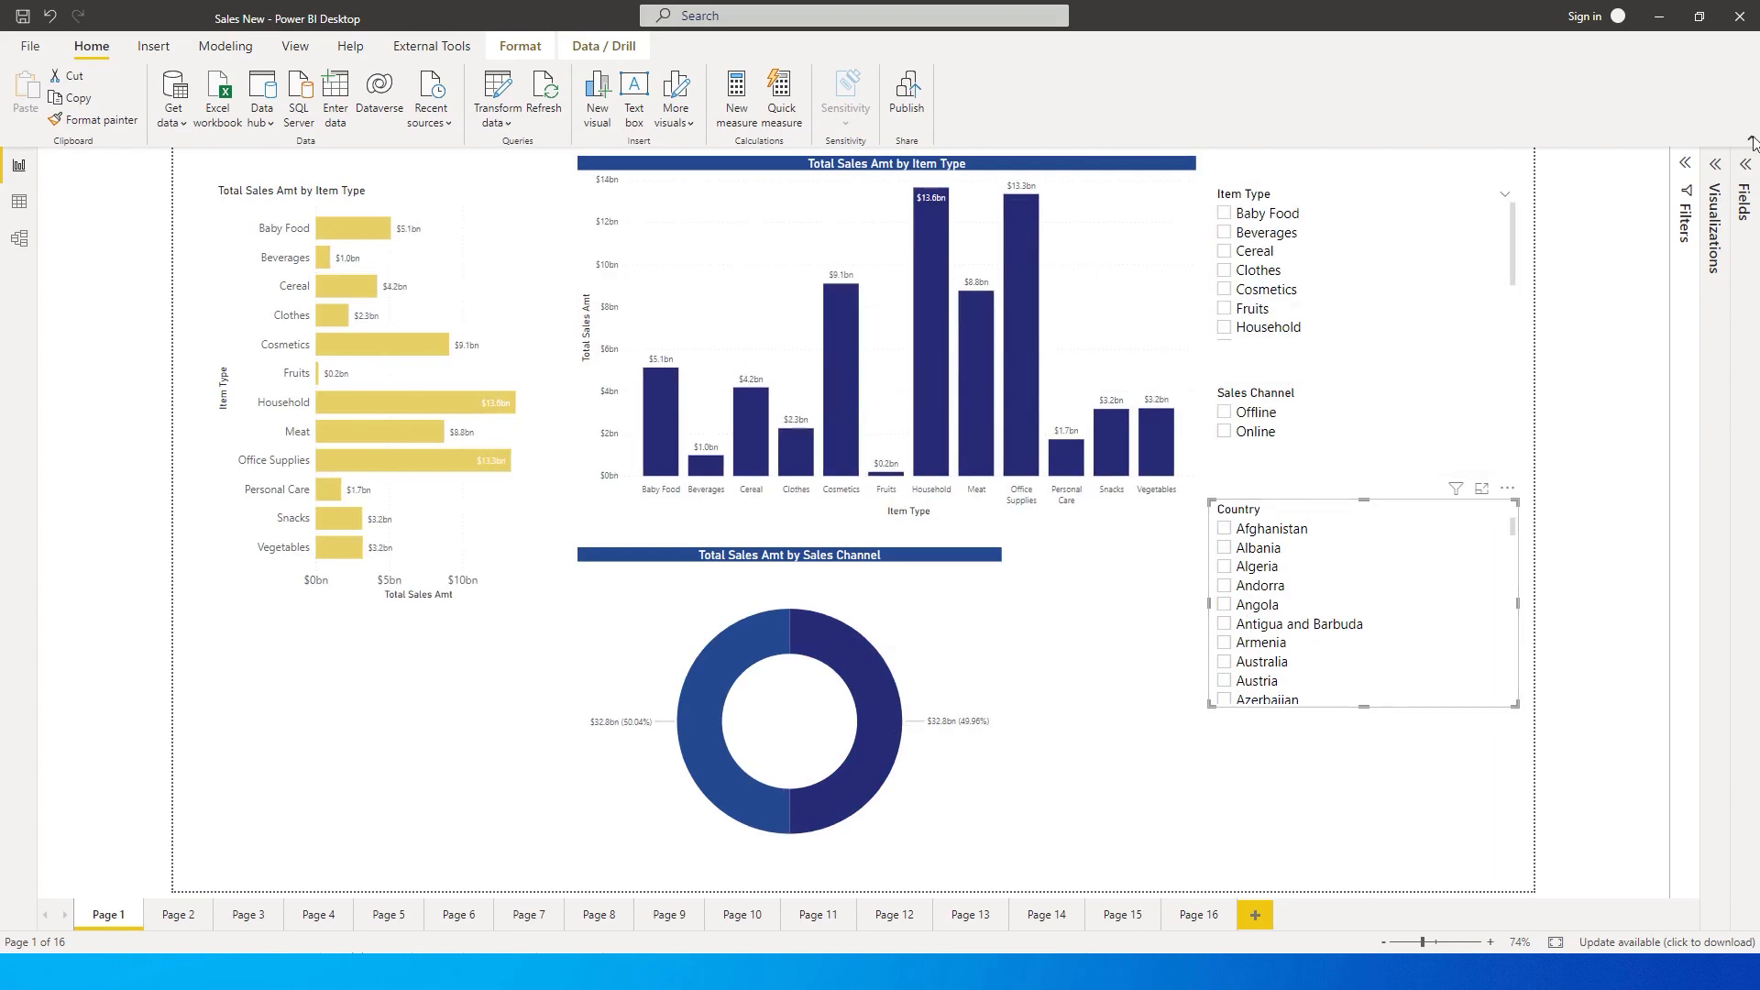
Show the measures in the Fields pane again, review the Country Check formula, and close it
left_click(1749, 170)
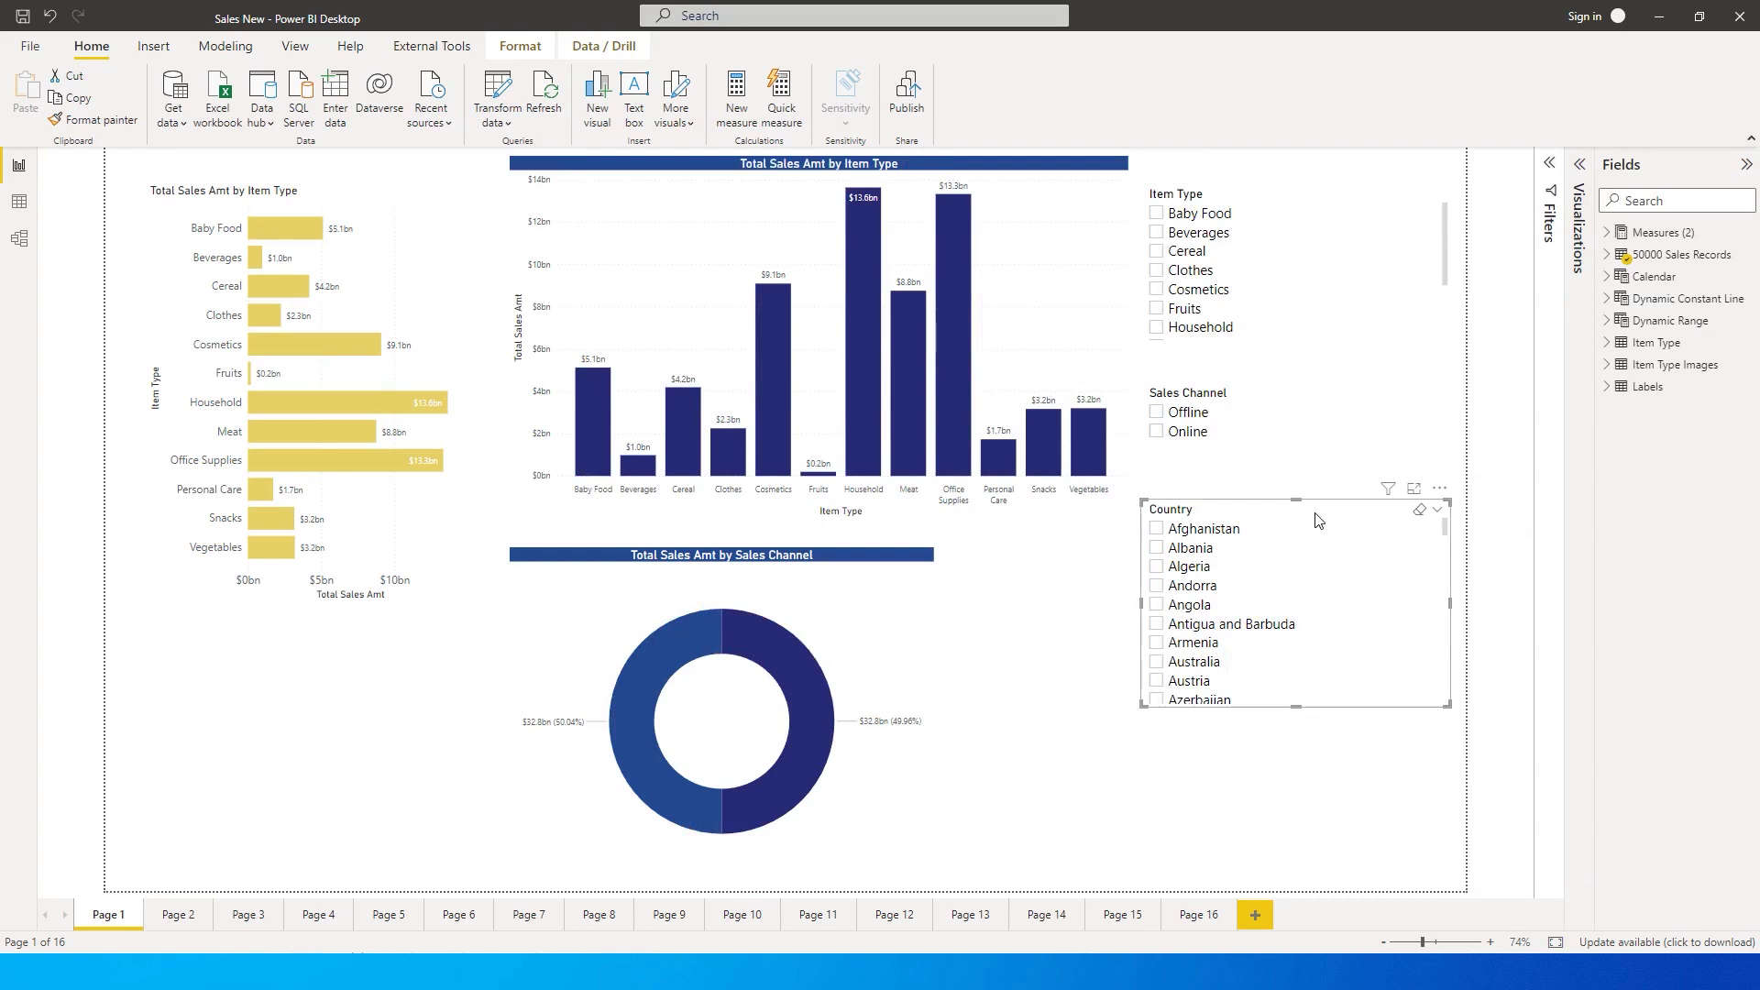
left_click(1620, 233)
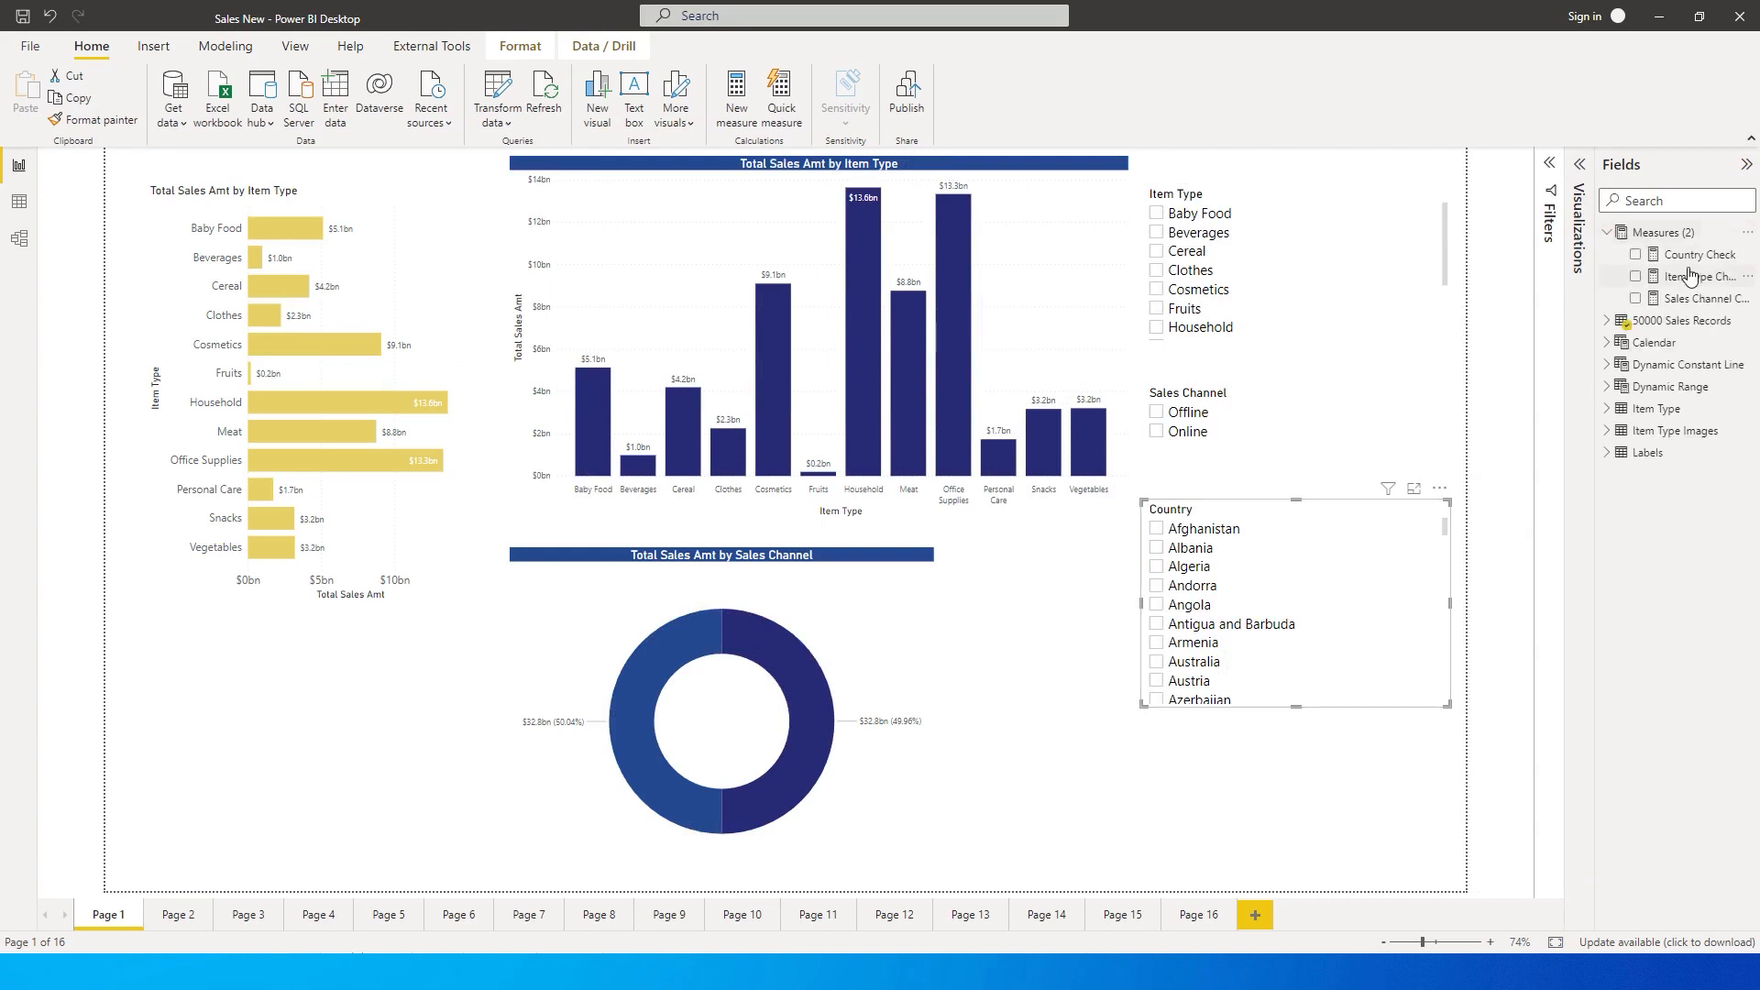
left_click(1696, 258)
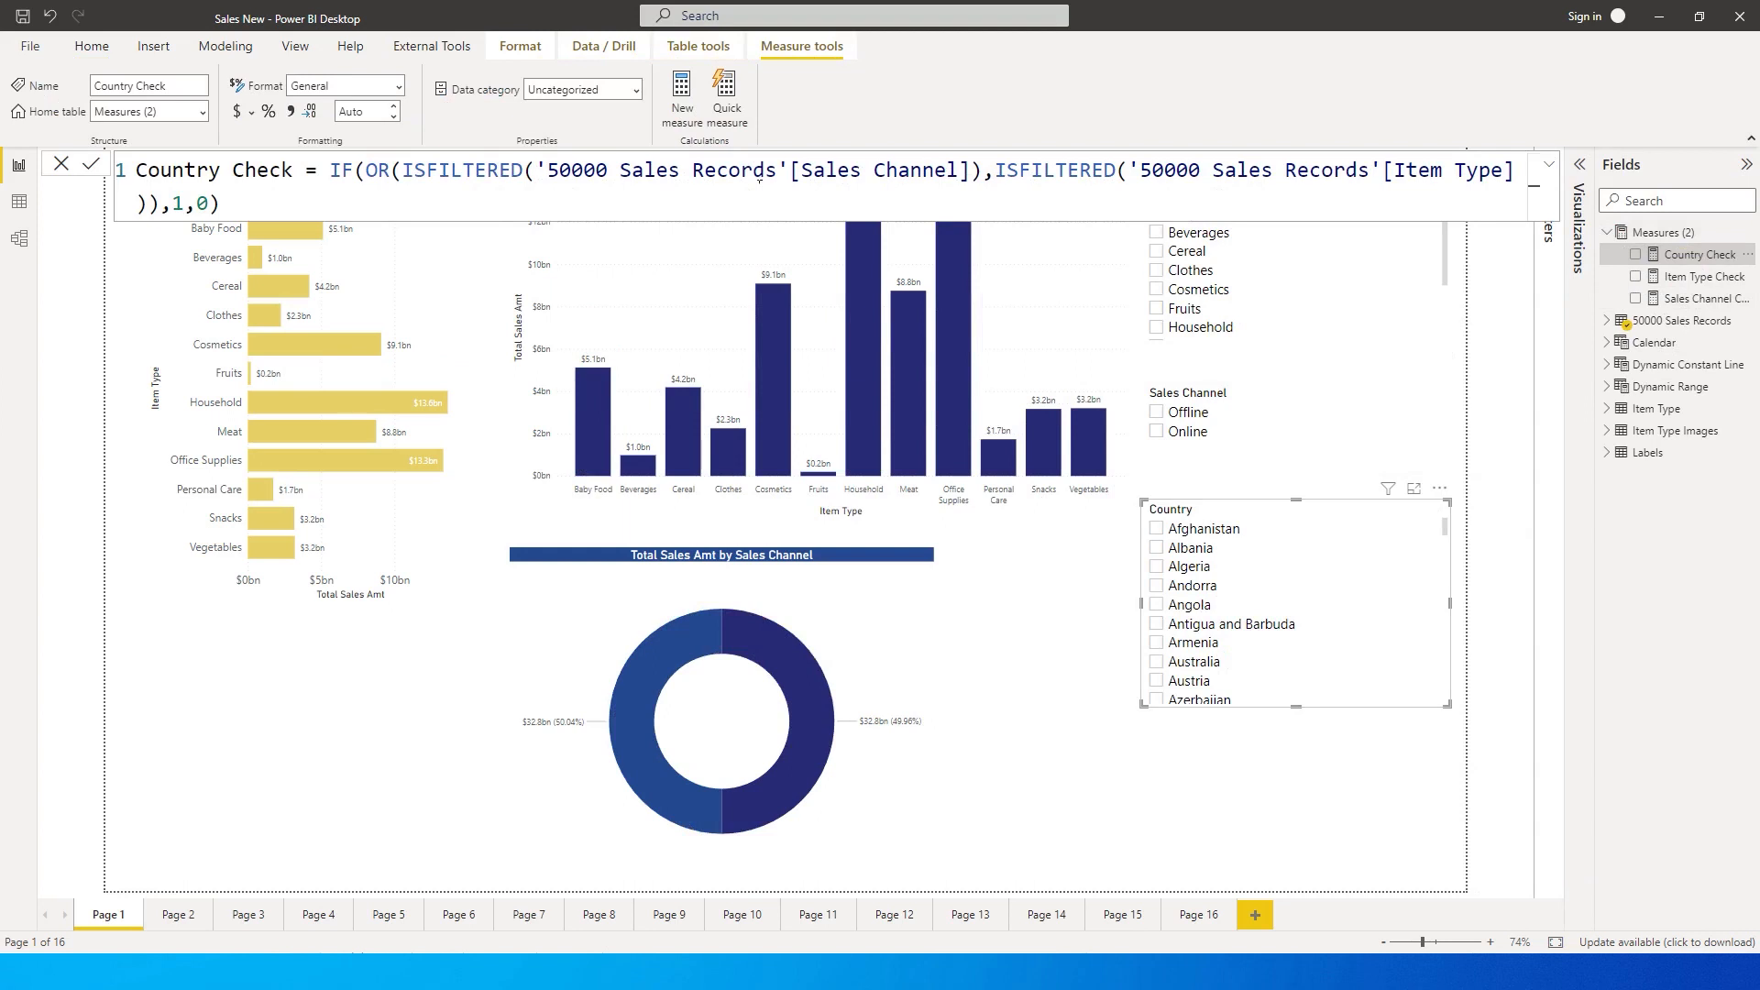
left_click(1257, 752)
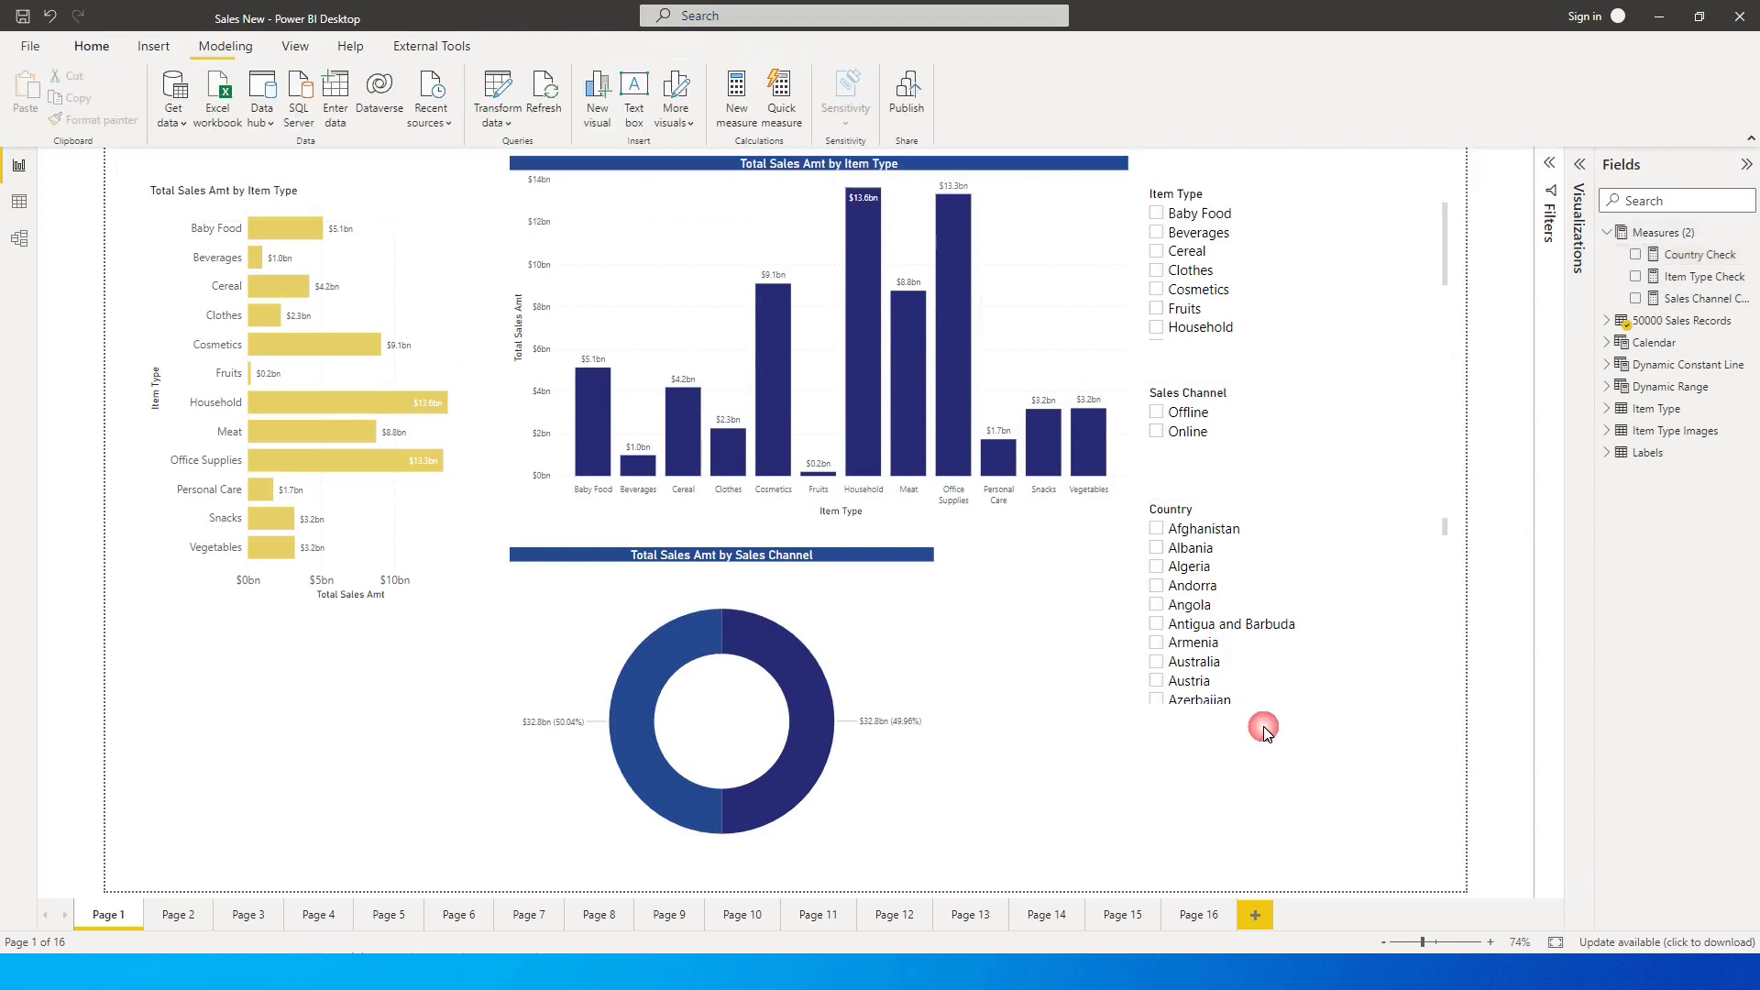